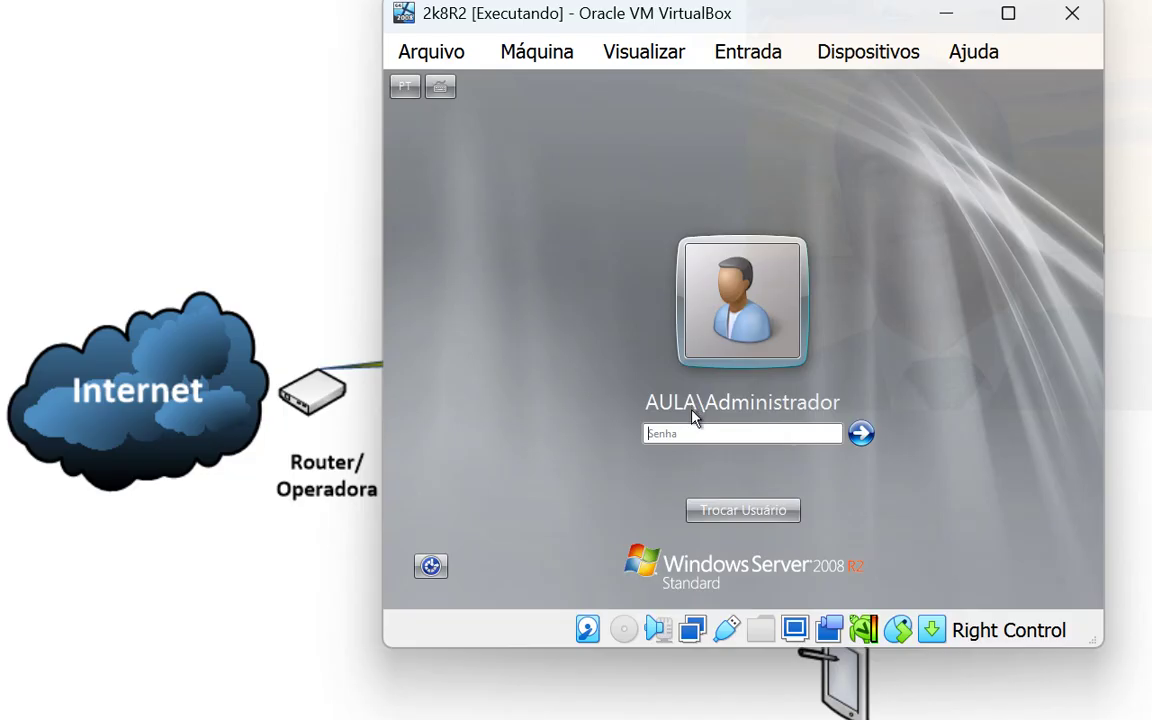
- Log on to the 2k8R2 server with the Administrador password, dismiss Windows activation, and enlarge the VM window
text(********)
key(Return)
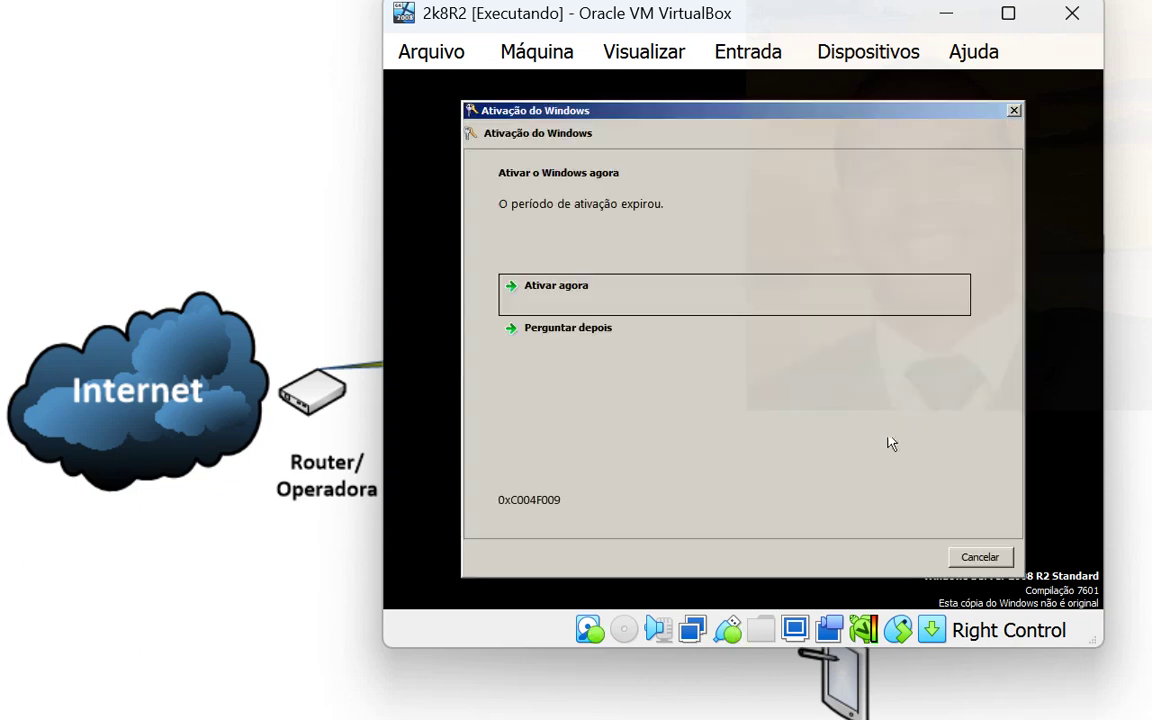
click(1013, 111)
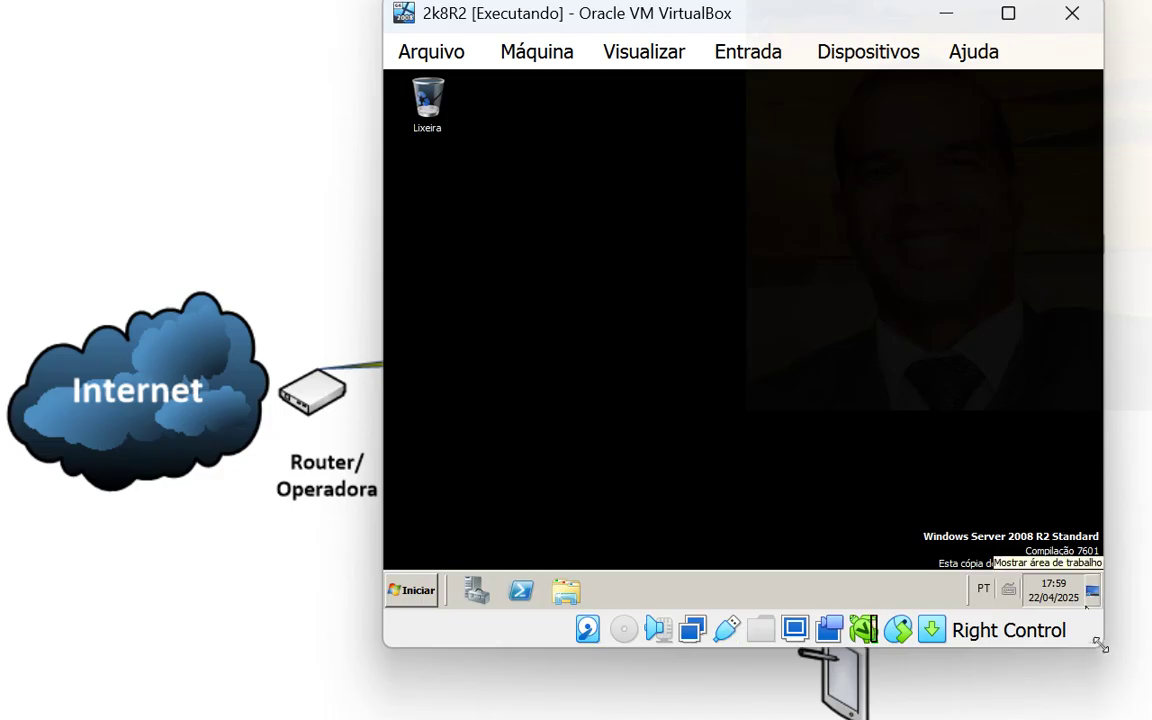
drag(1102, 646, 1151, 719)
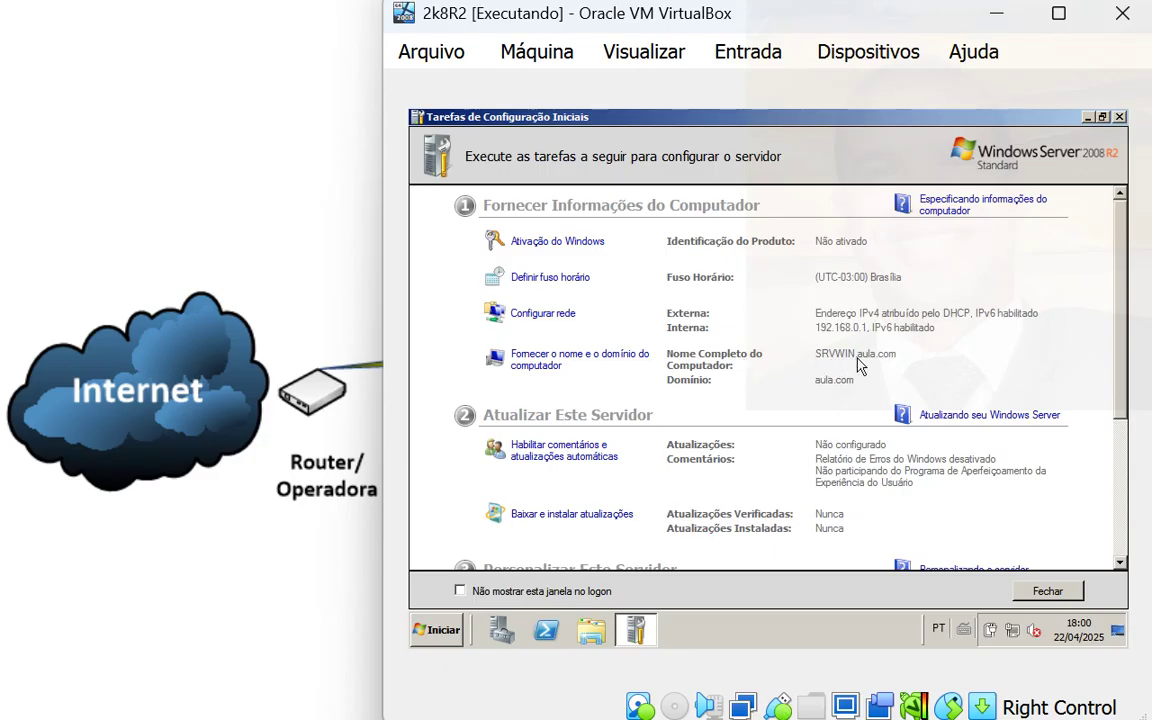
click(445, 630)
click(468, 222)
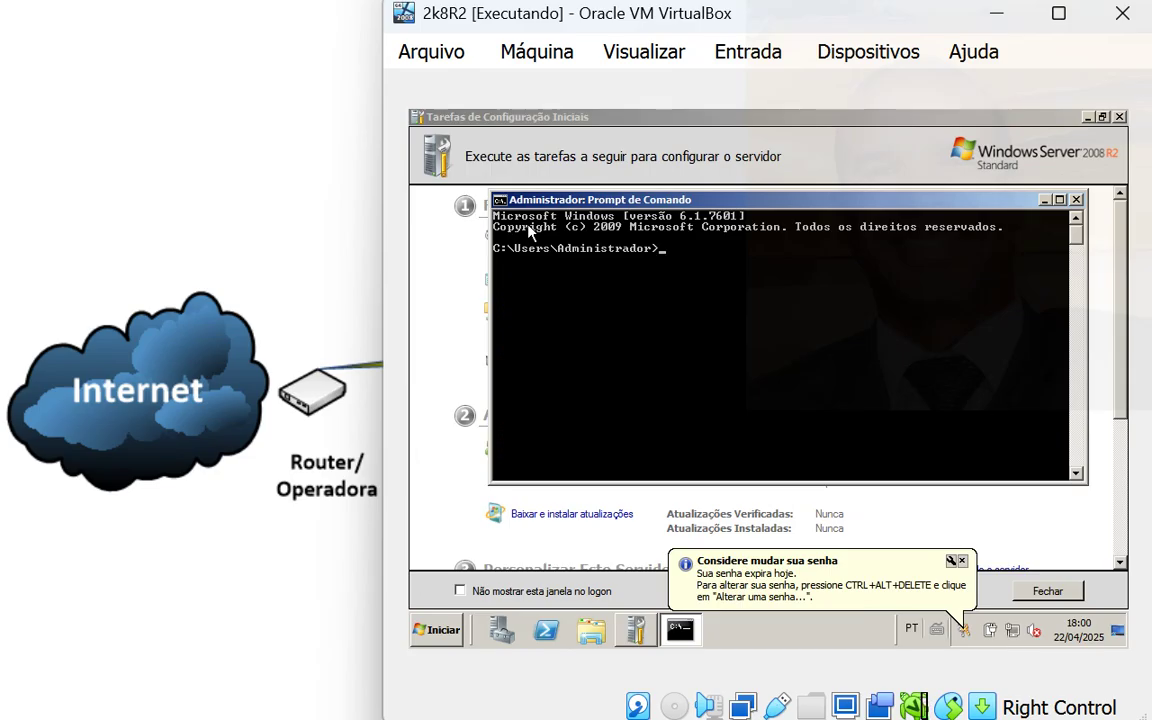
text(ping www.)
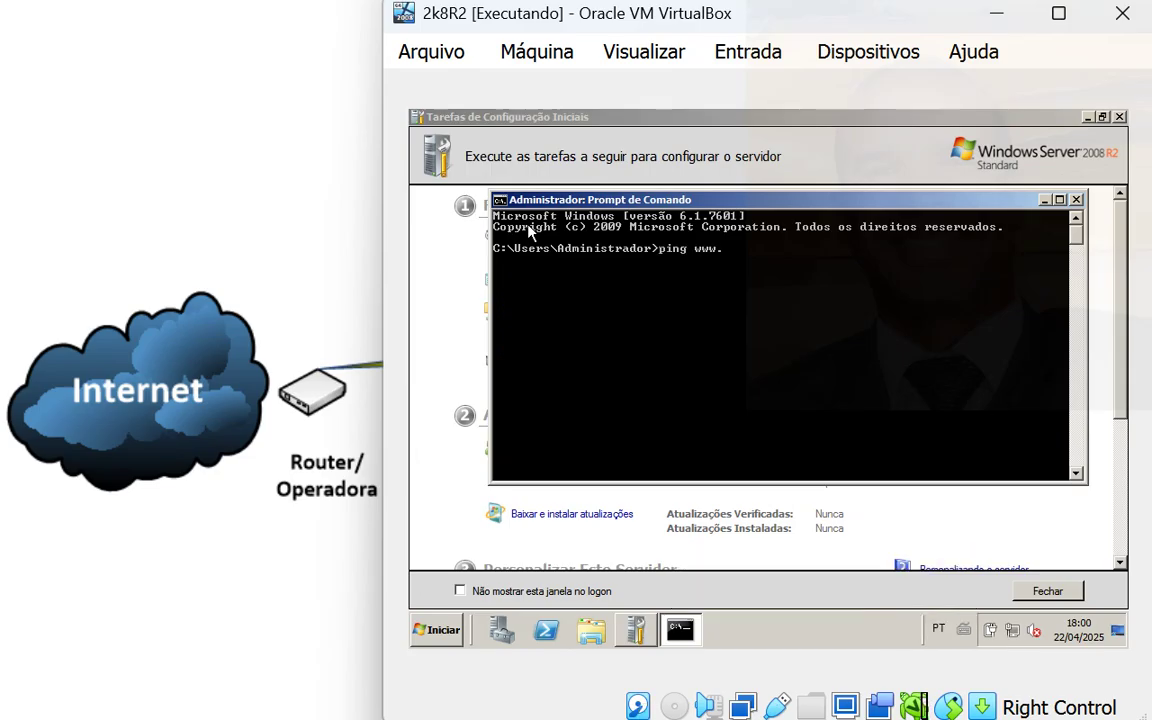
text(google.com)
key(Return)
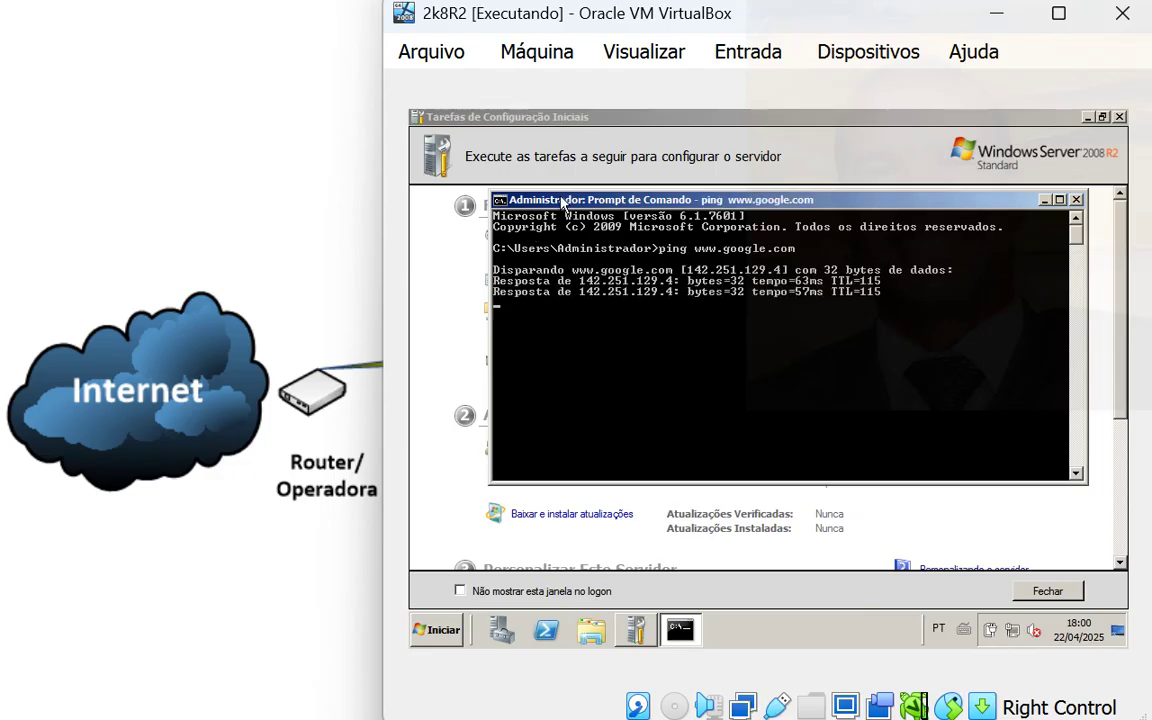
key(ctrl+c)
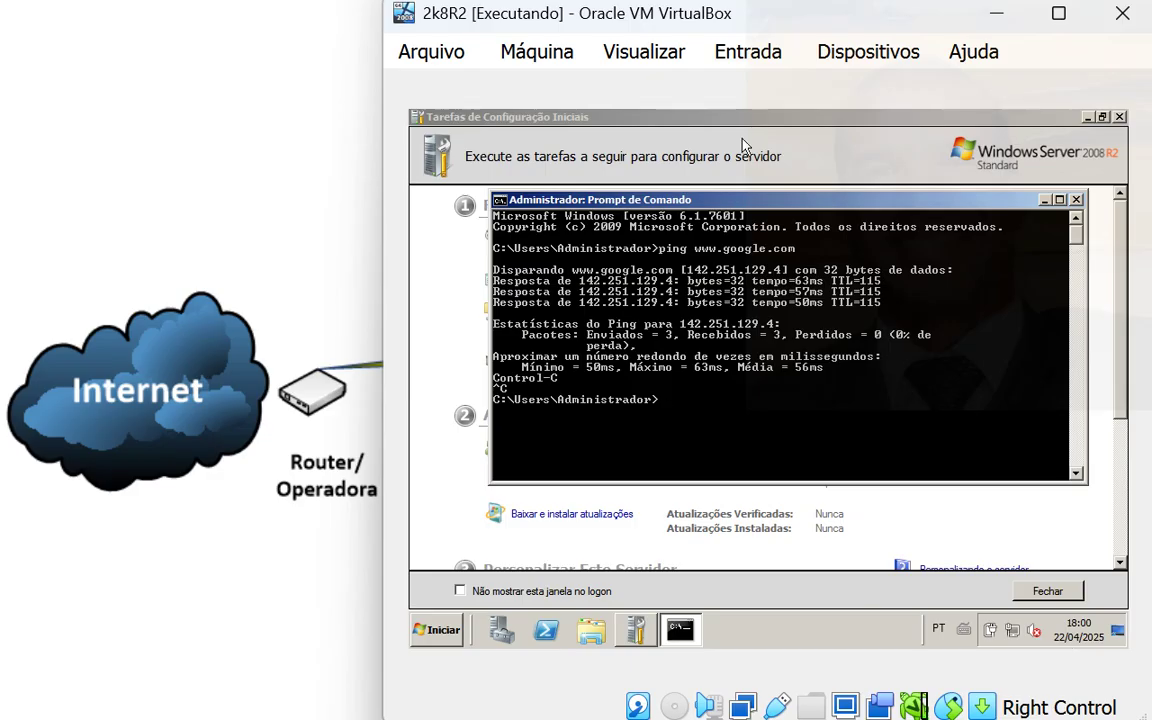
key(alt+Tab)
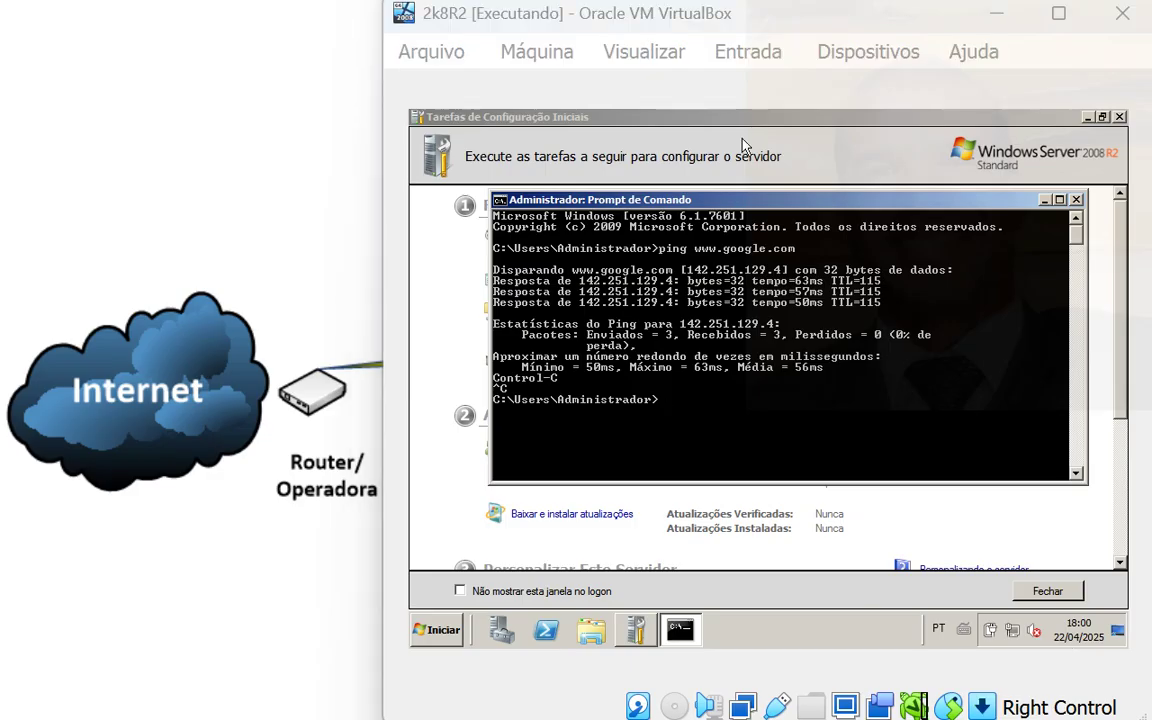
key(alt+Tab)
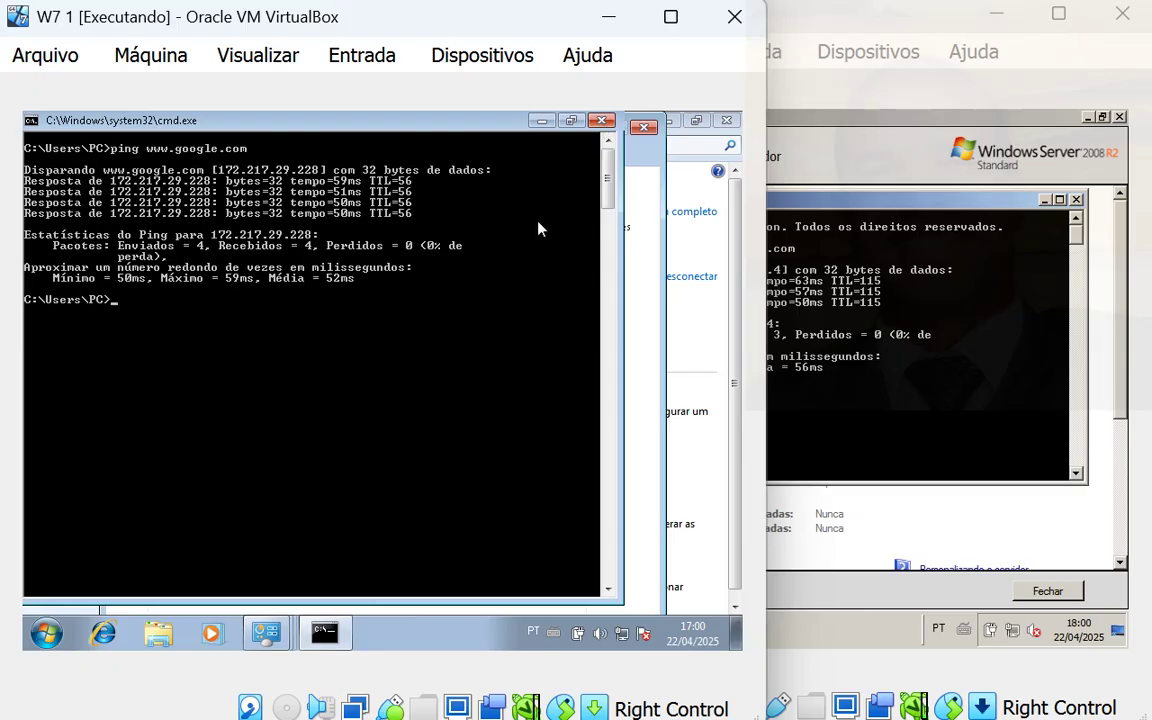
- Close the old console and all open network dialogs without changing any settings
click(603, 122)
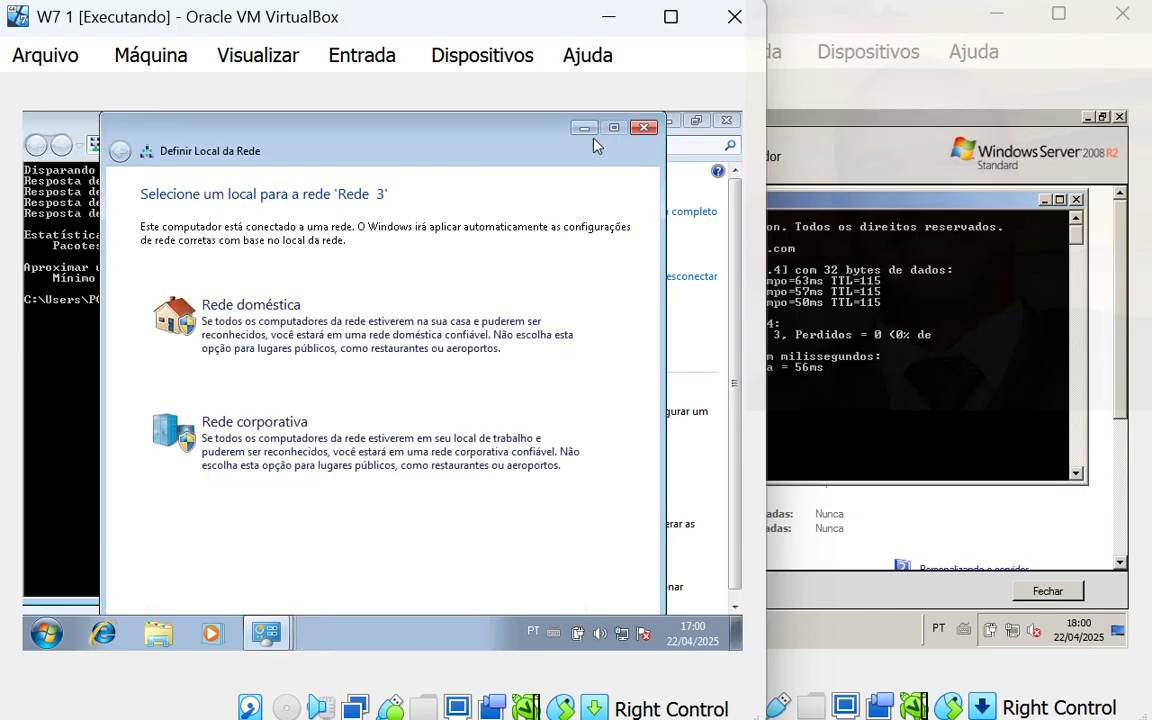
click(644, 127)
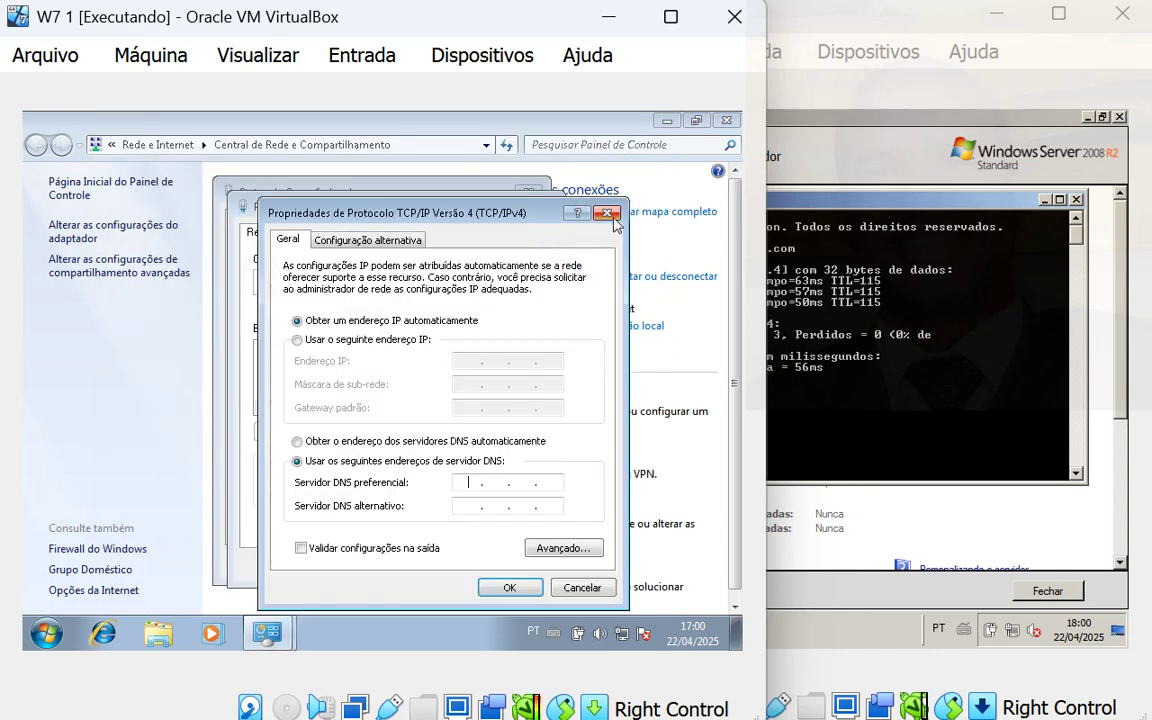
click(556, 585)
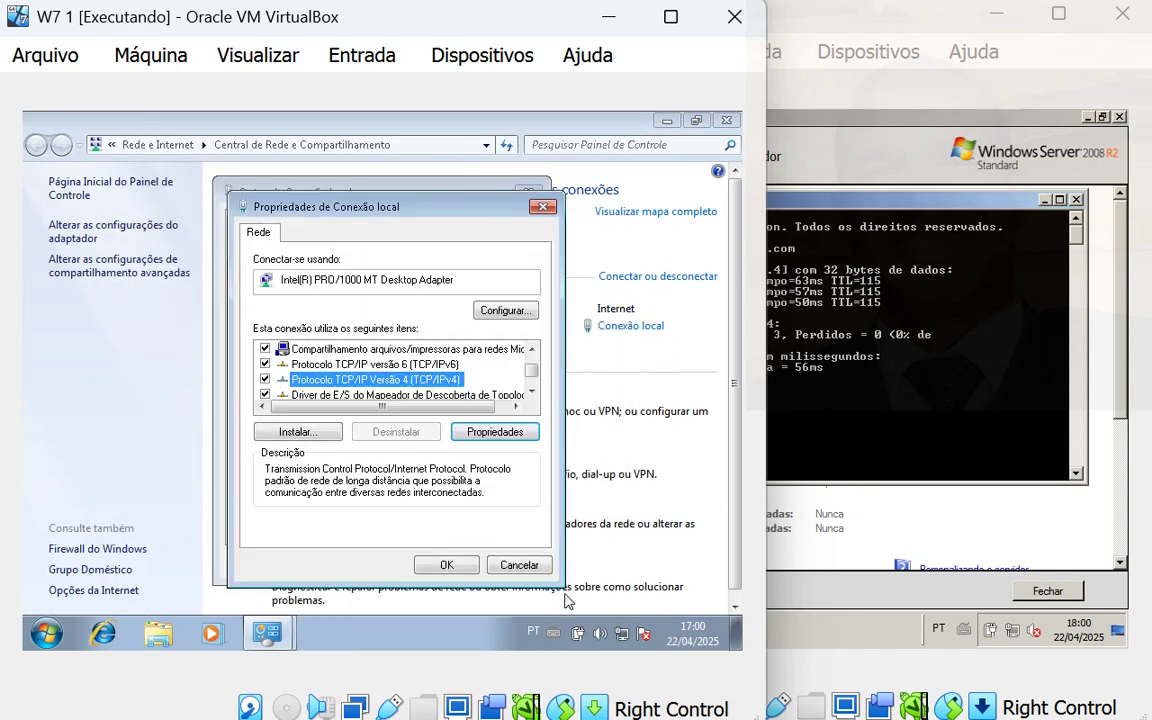
click(530, 565)
click(515, 563)
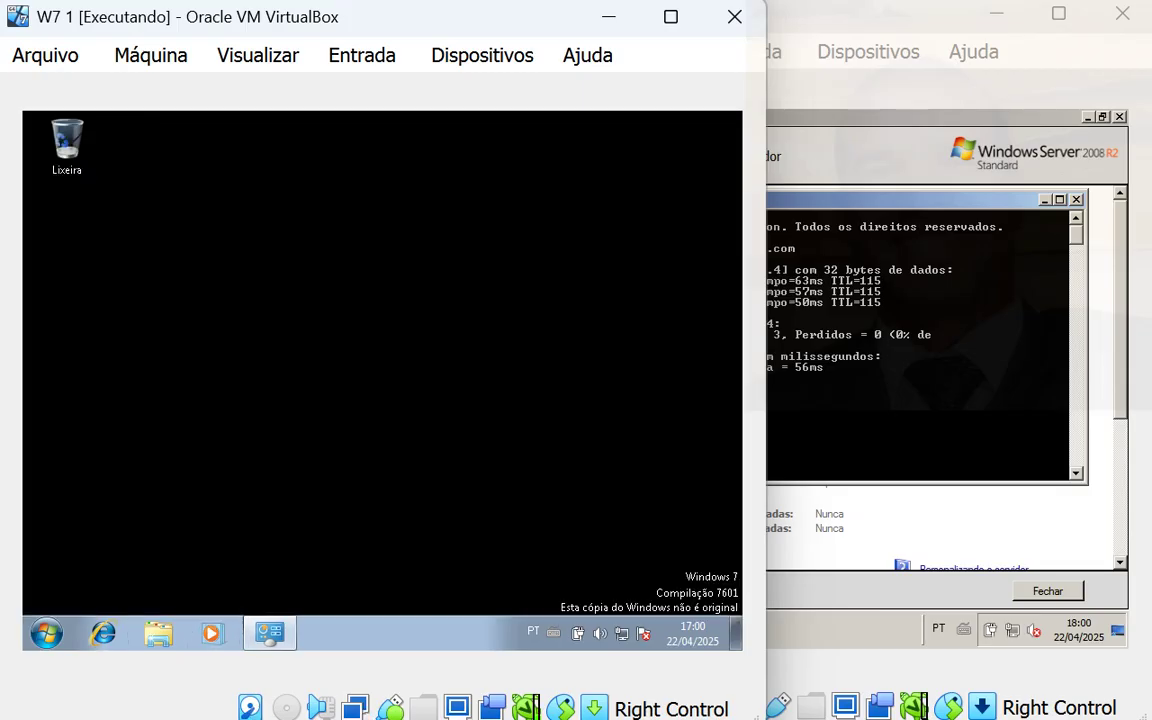
click(727, 120)
- Open cmd from the Start search and run ipconfig to confirm address 192.168.0.5 on aula.com
click(46, 633)
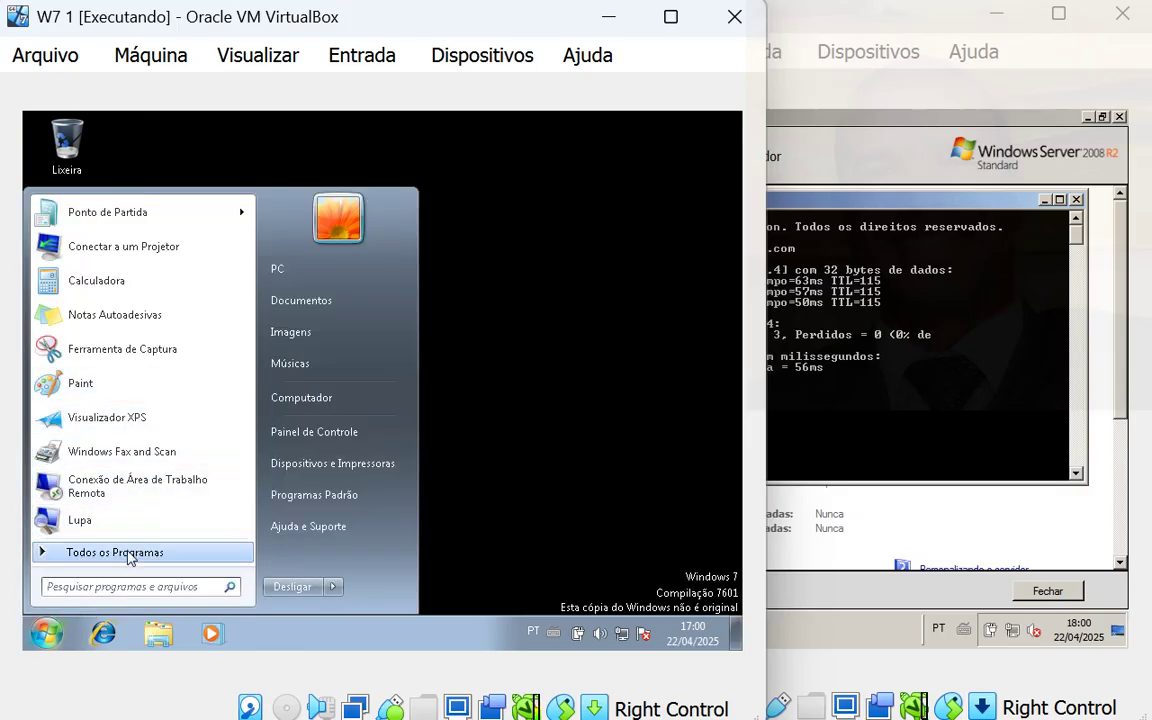
click(128, 586)
text(cmd)
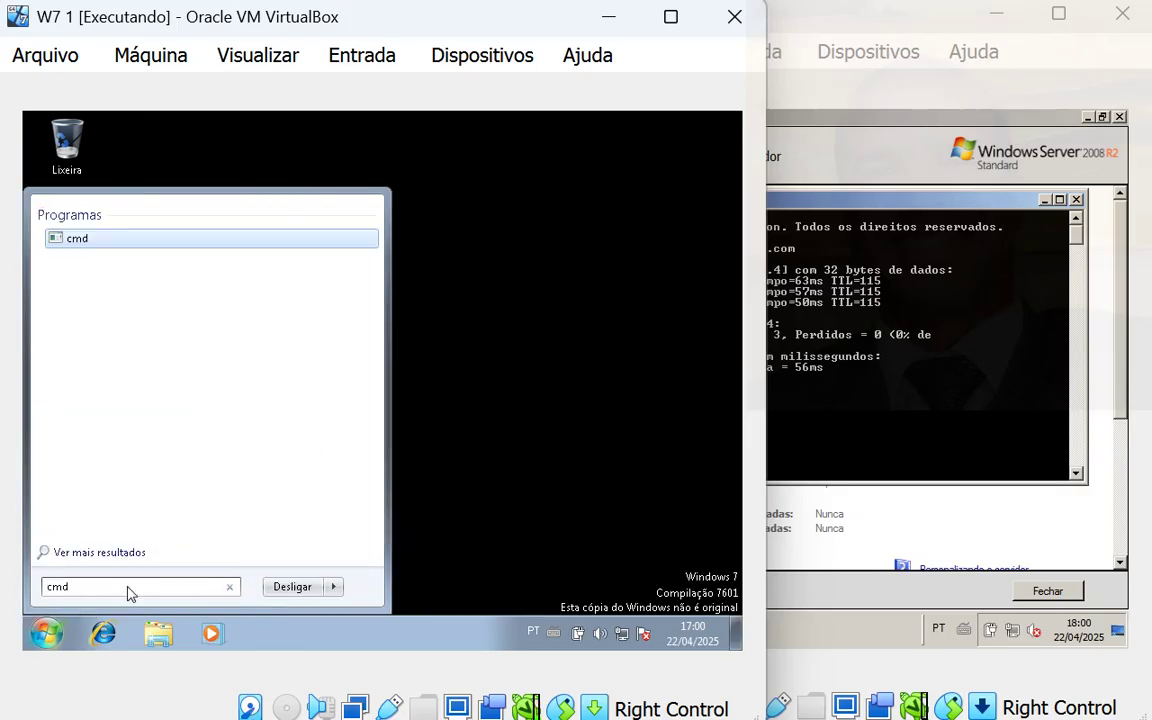
key(Return)
text(ipcn)
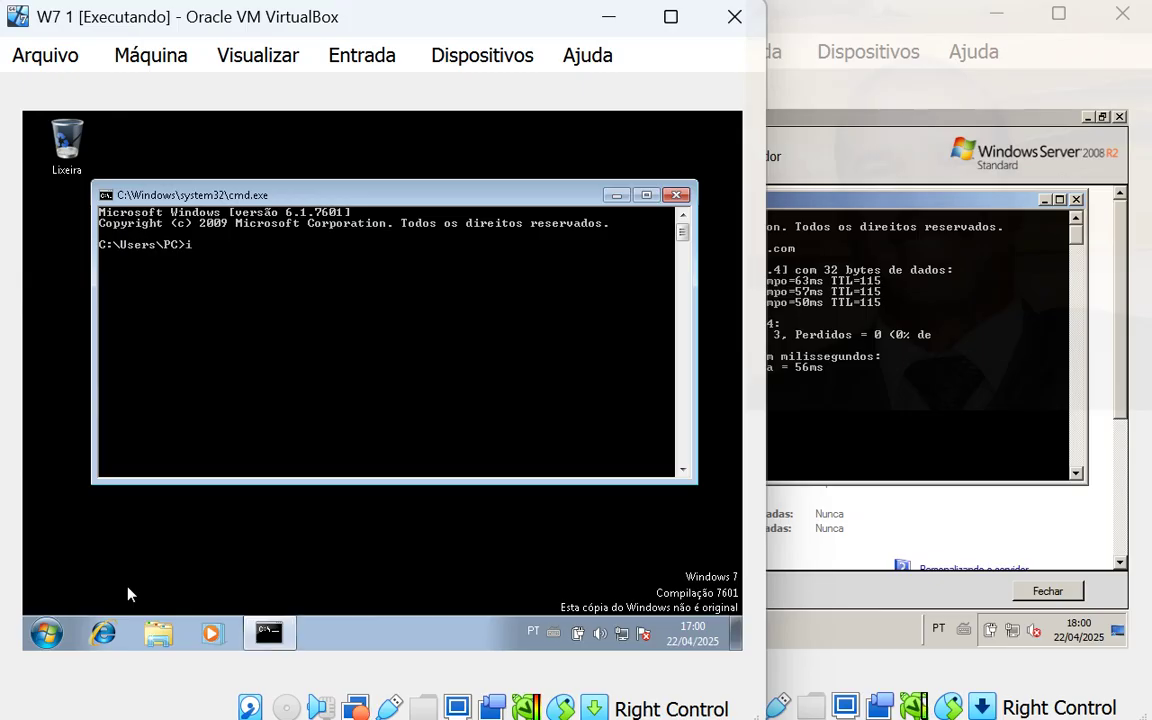
key(BackSpace)
key(BackSpace)
key(BackSpace)
key(BackSpace)
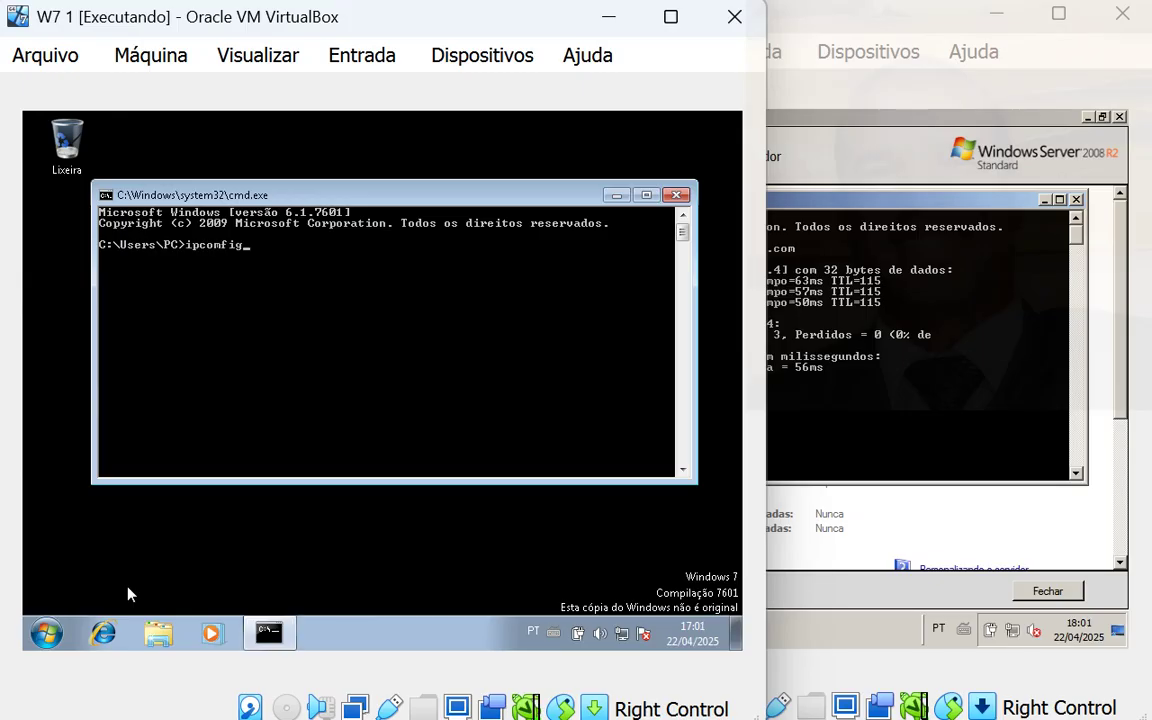
text(onfig)
key(Return)
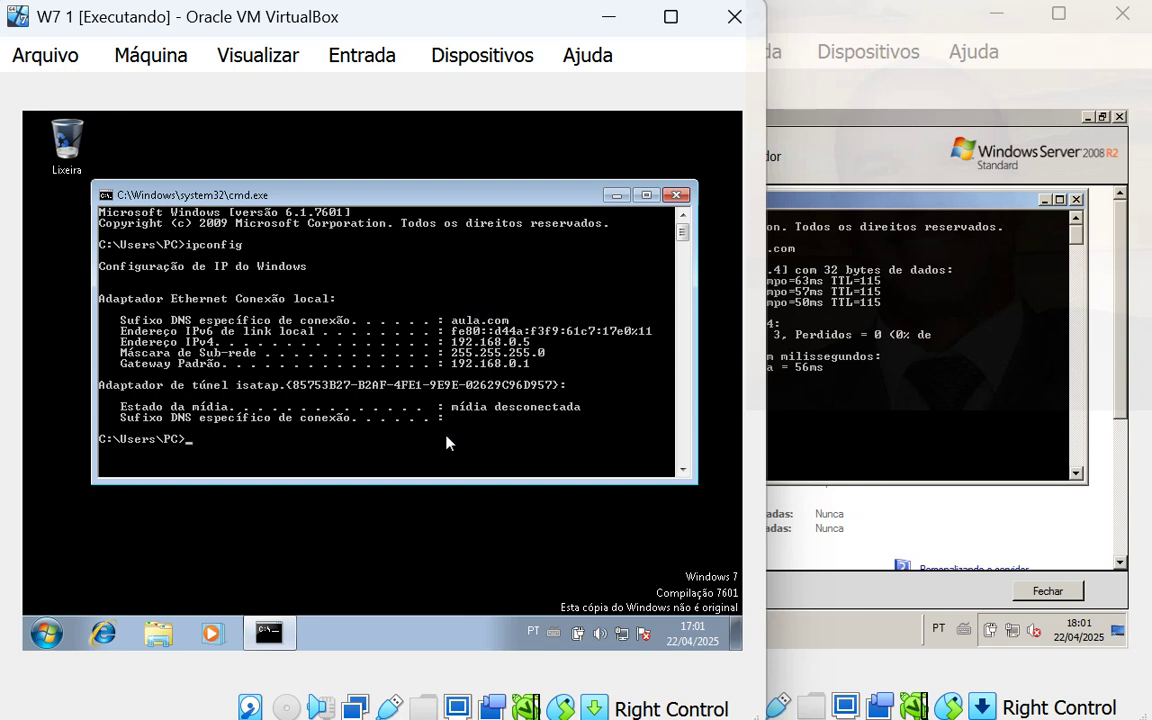
text(www.google.com)
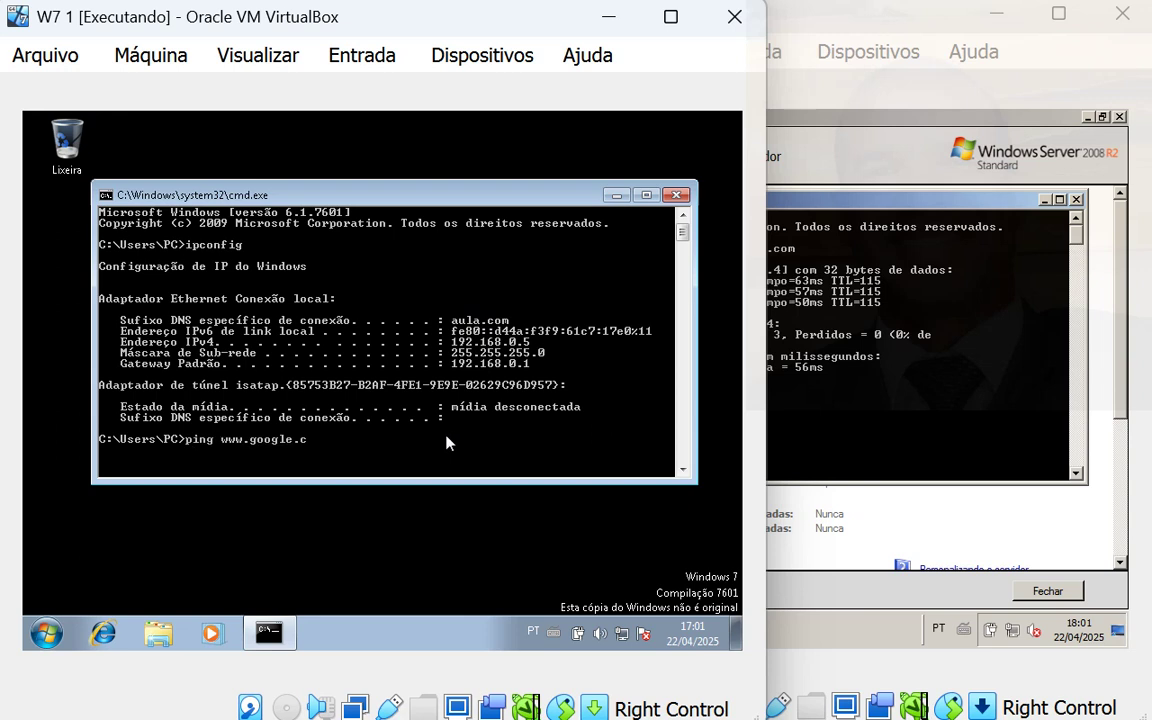
key(Return)
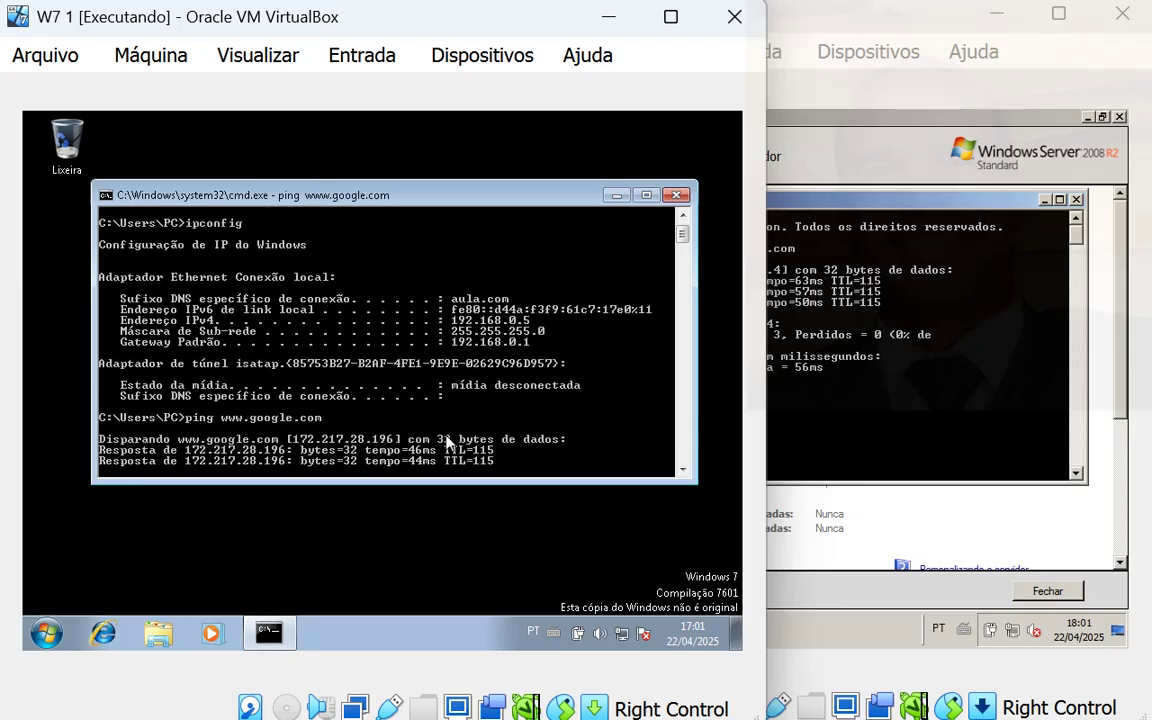
key(ctrl+c)
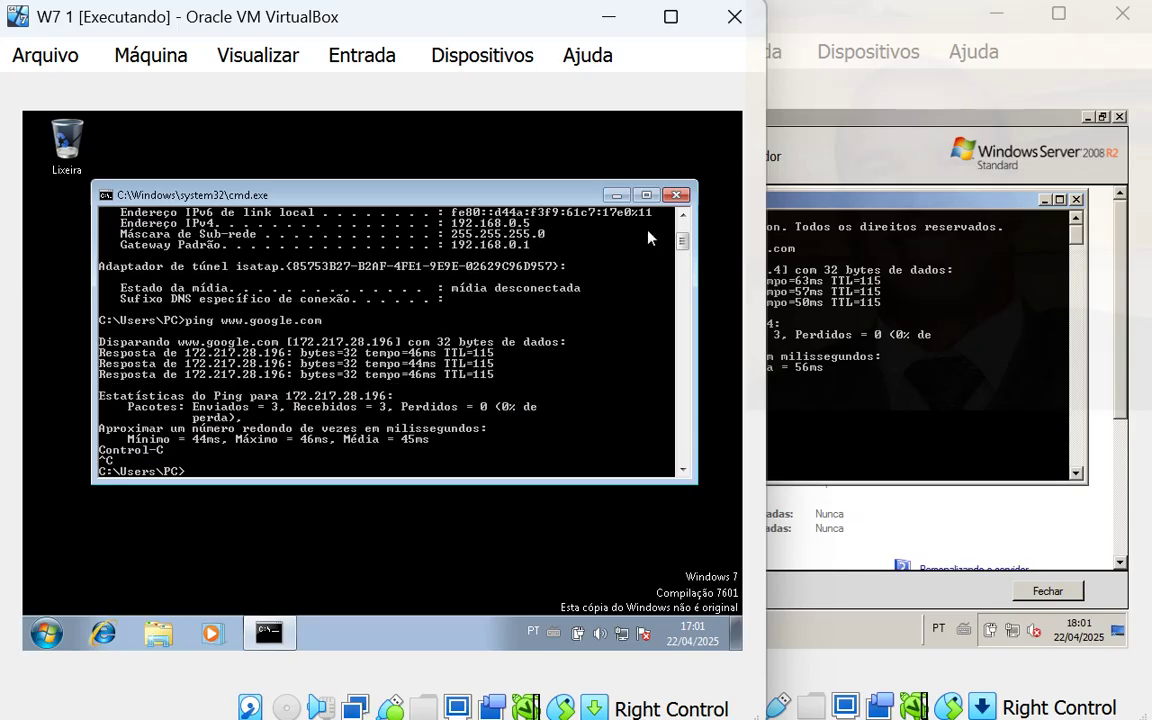
text(exit)
key(Return)
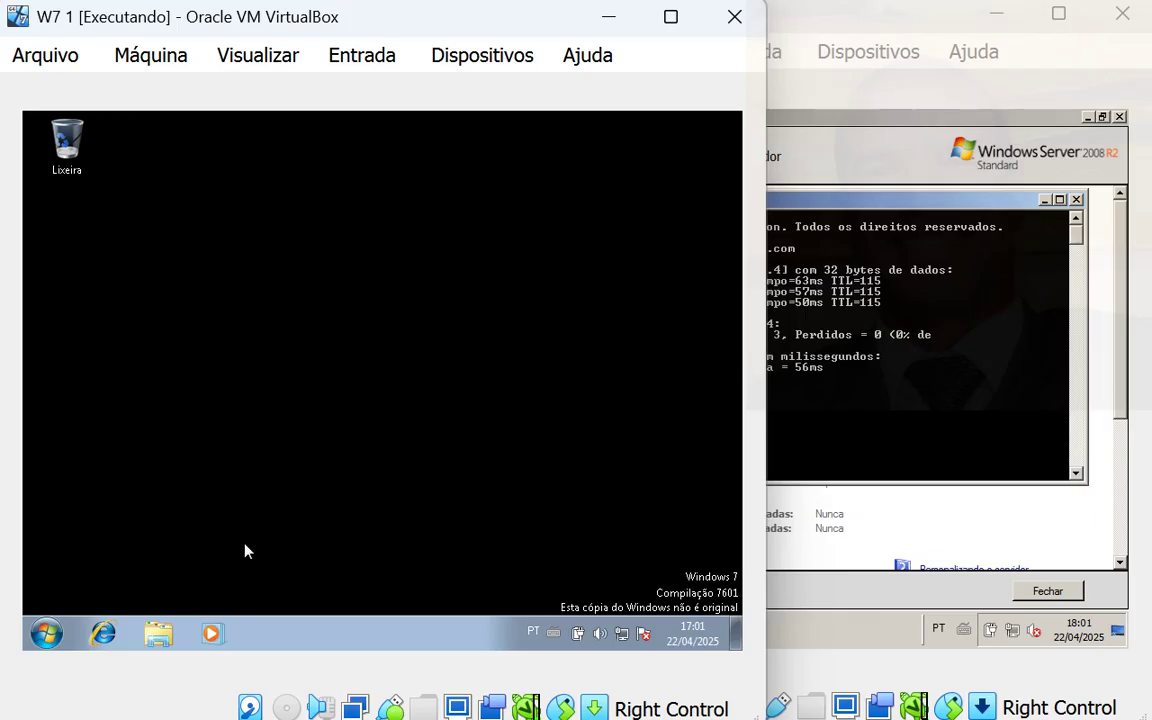
click(46, 633)
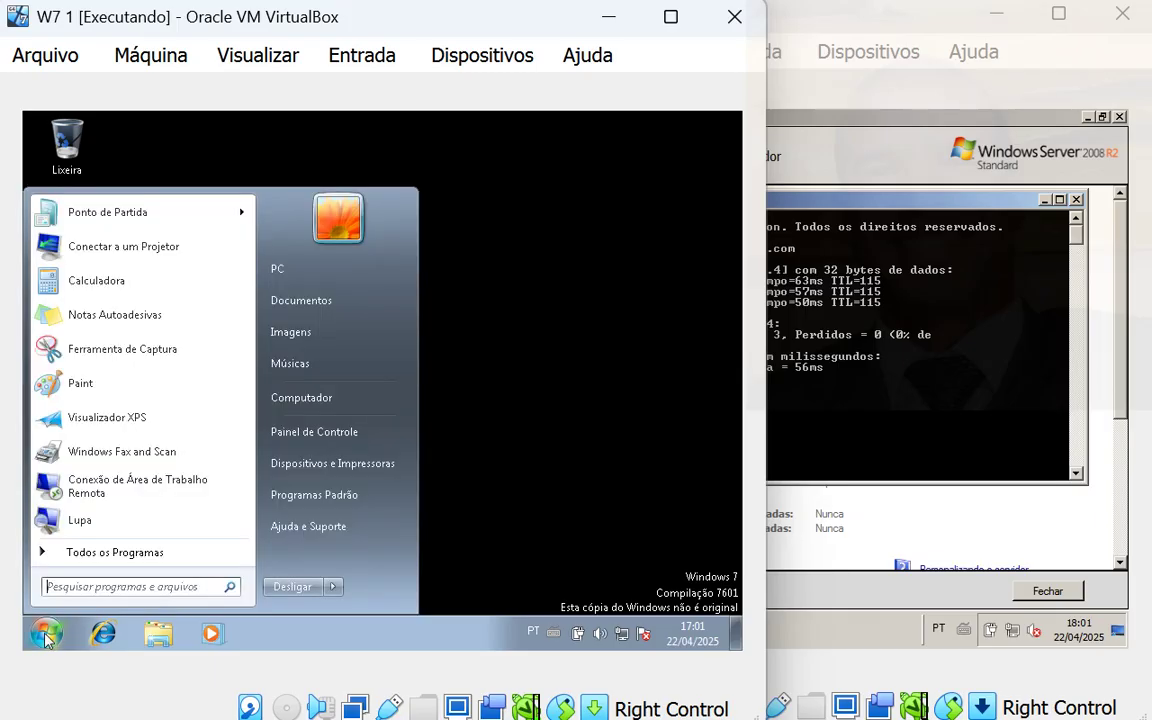
- Rename the Windows 7 computer from PC-PC to ADM01 in System Properties
right_click(312, 404)
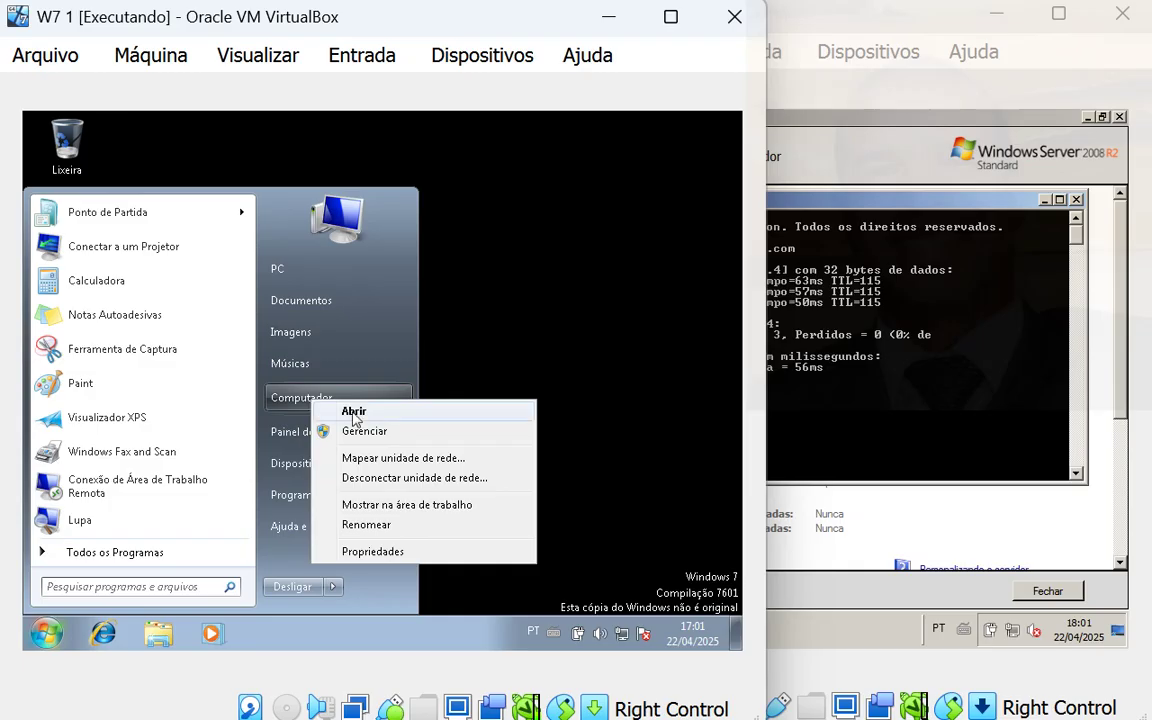
click(398, 554)
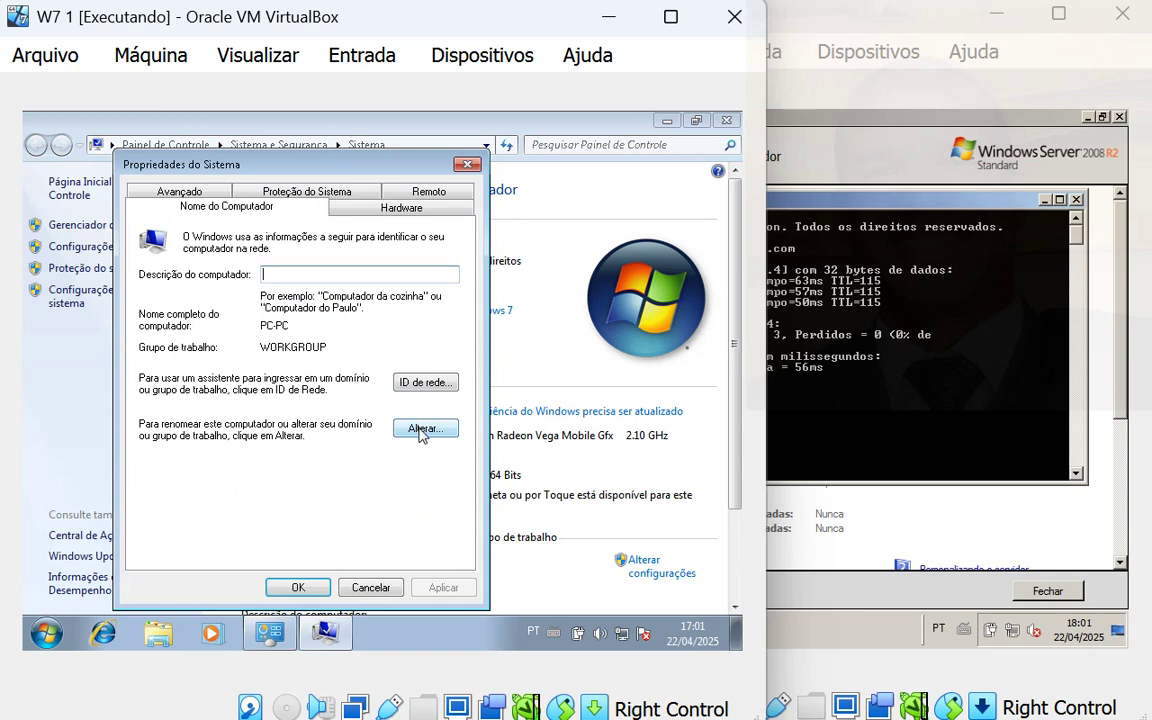
click(421, 429)
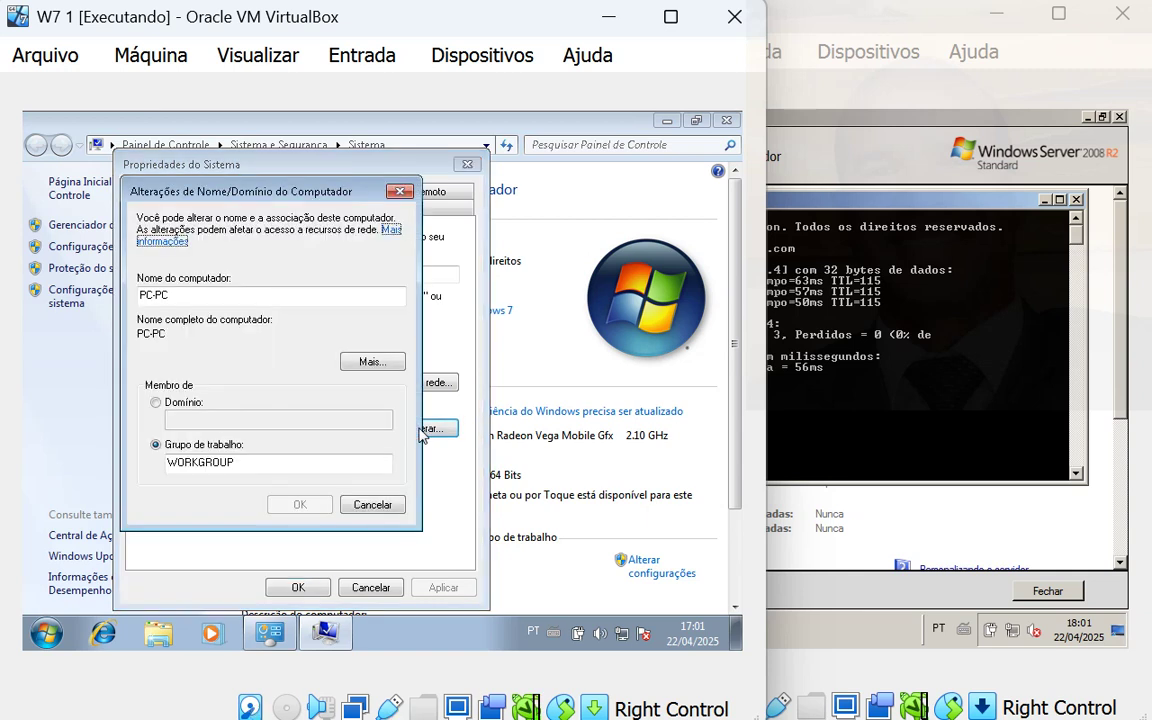
click(188, 297)
key(BackSpace)
key(BackSpace)
key(BackSpace)
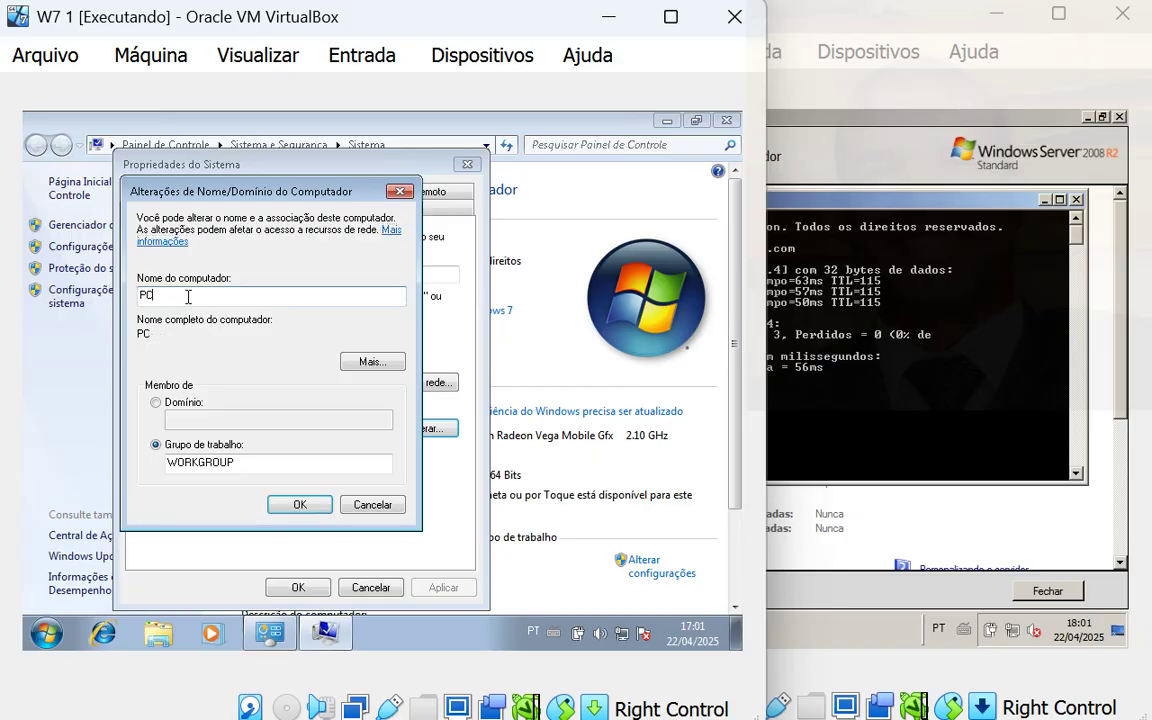
key(BackSpace)
key(BackSpace)
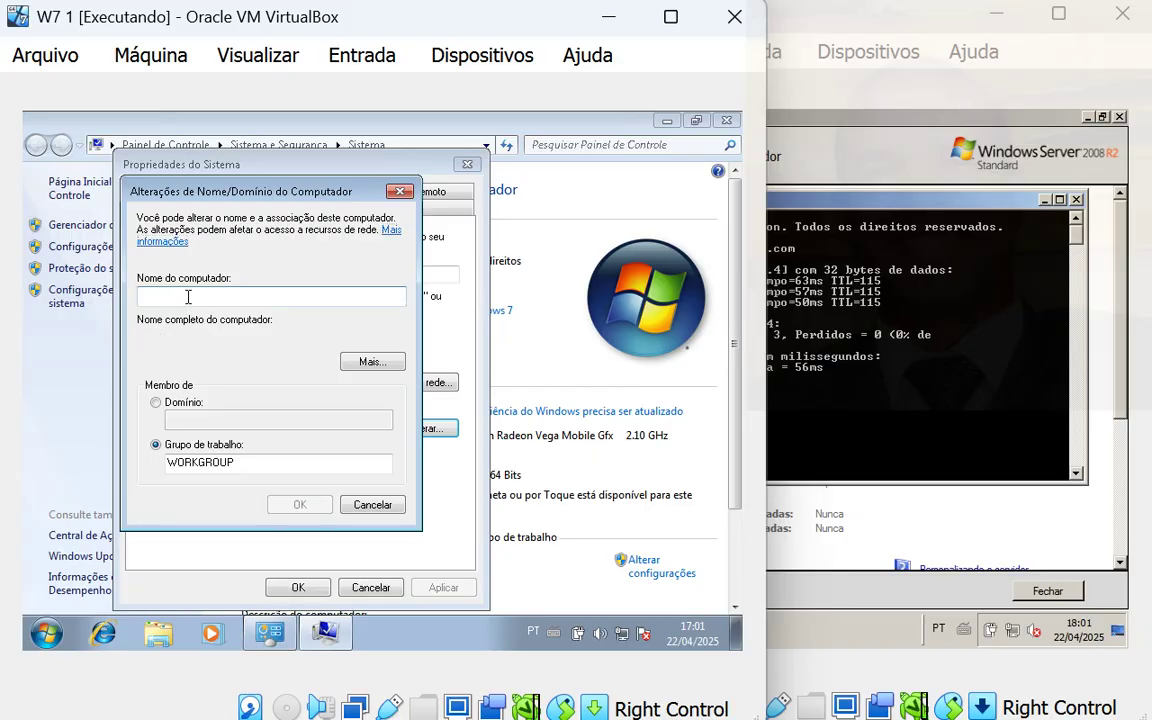
text(ADM01)
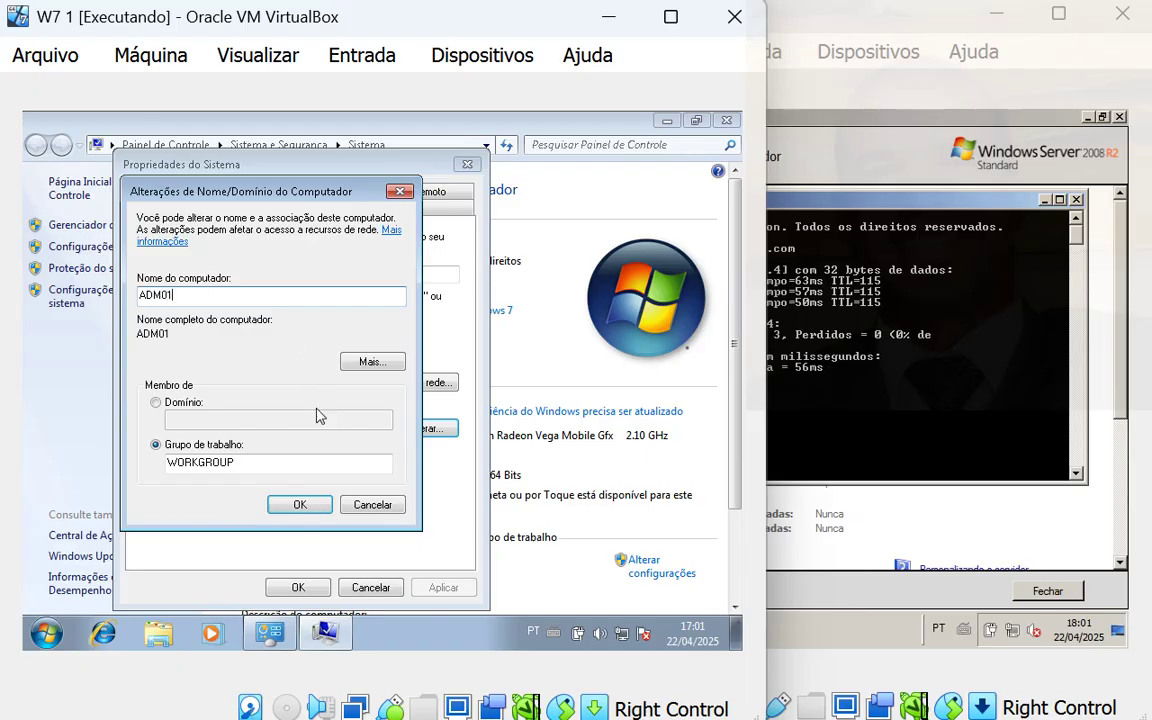
click(303, 504)
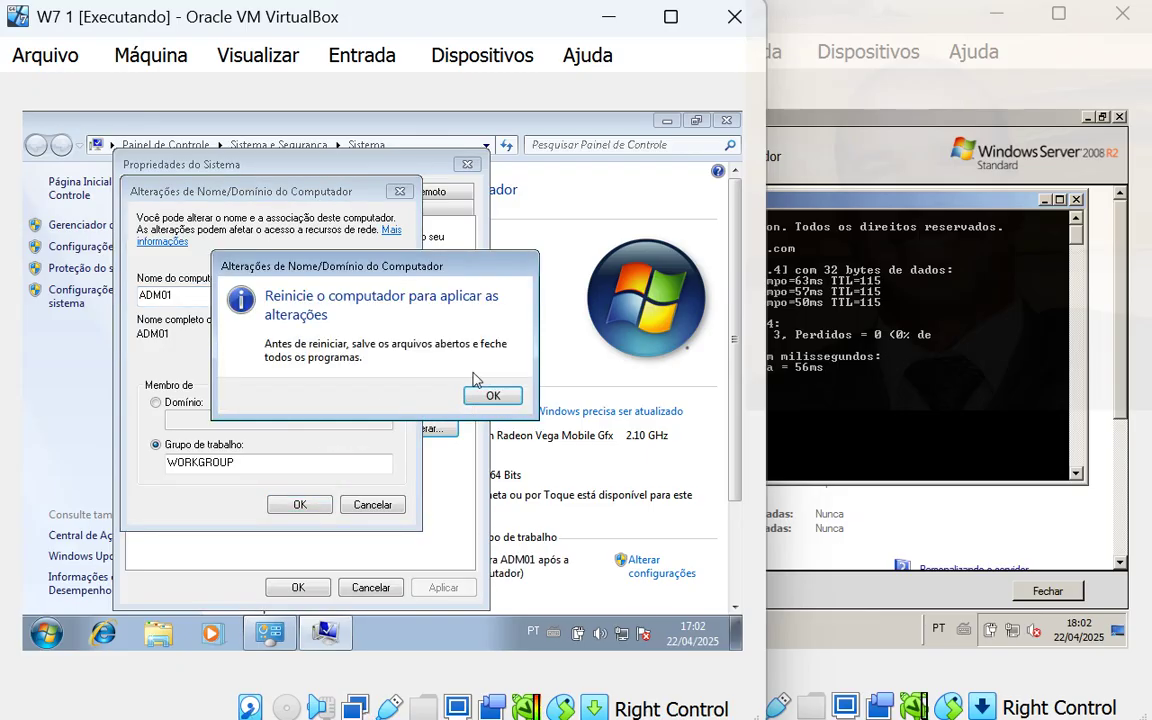
- Acknowledge the restart notice and restart the VM now to apply the new name
click(500, 396)
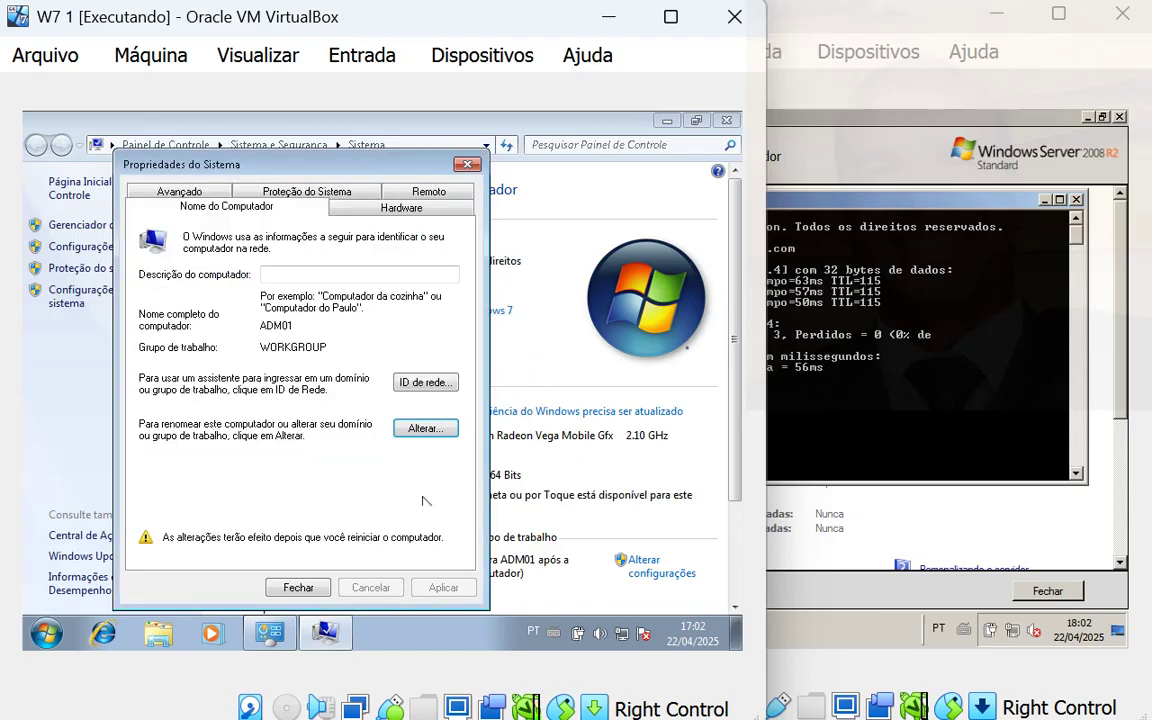
click(298, 587)
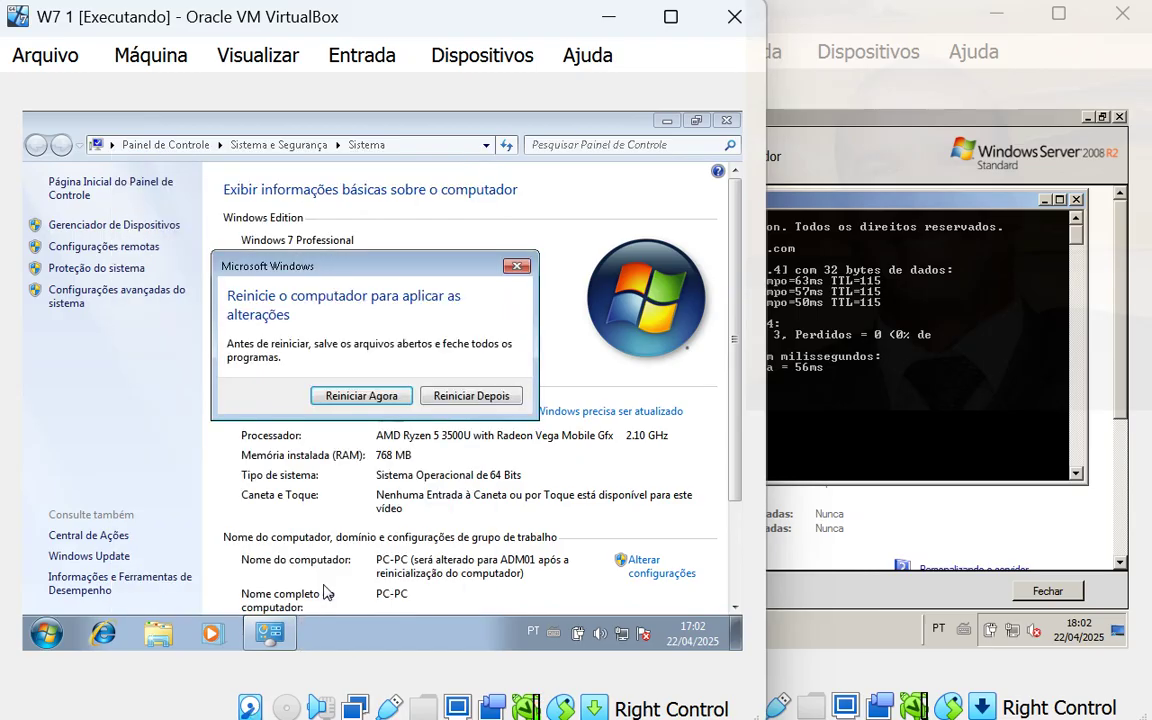
click(376, 398)
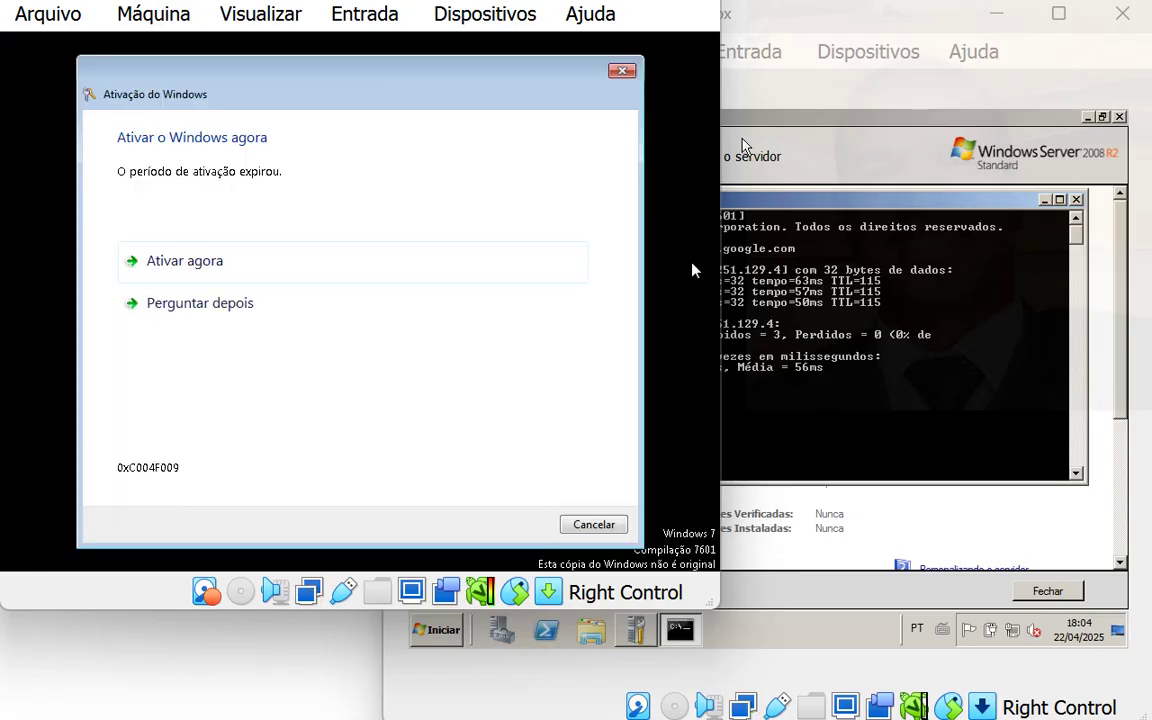
- After the reboot, dismiss the activation notice and drag the W7 1 window back into view
click(624, 70)
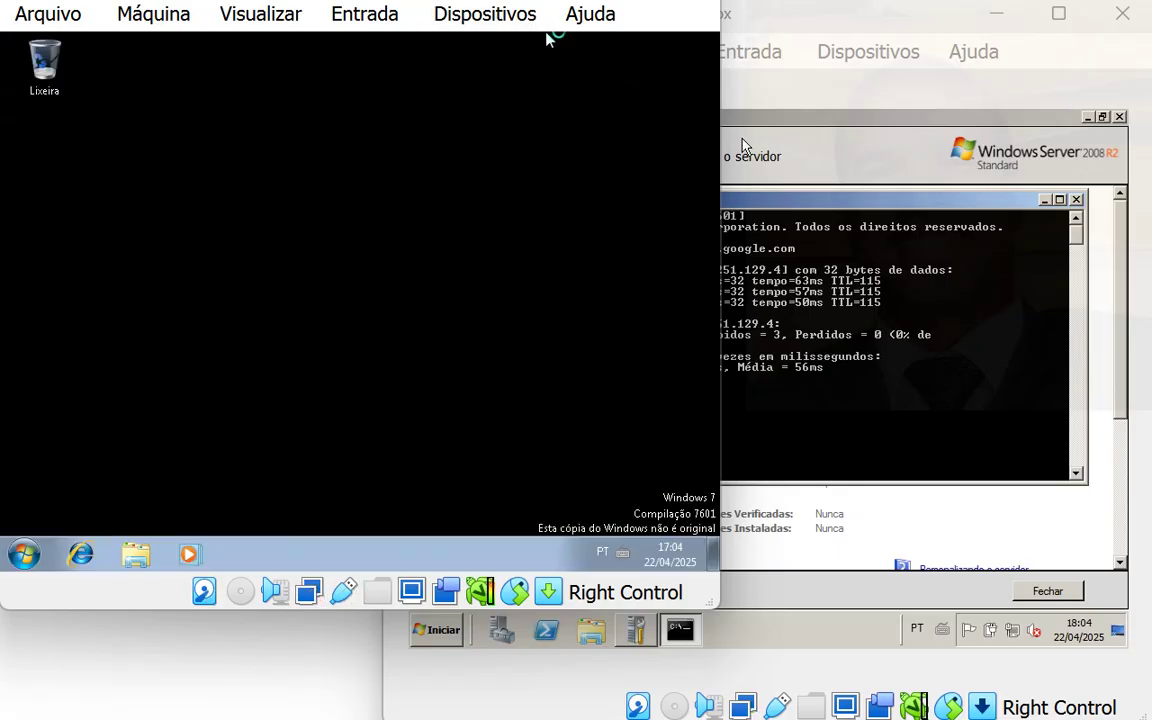
mouse_move(478, 0)
mouse_down()
mouse_move(497, 38)
mouse_move(474, 22)
mouse_up()
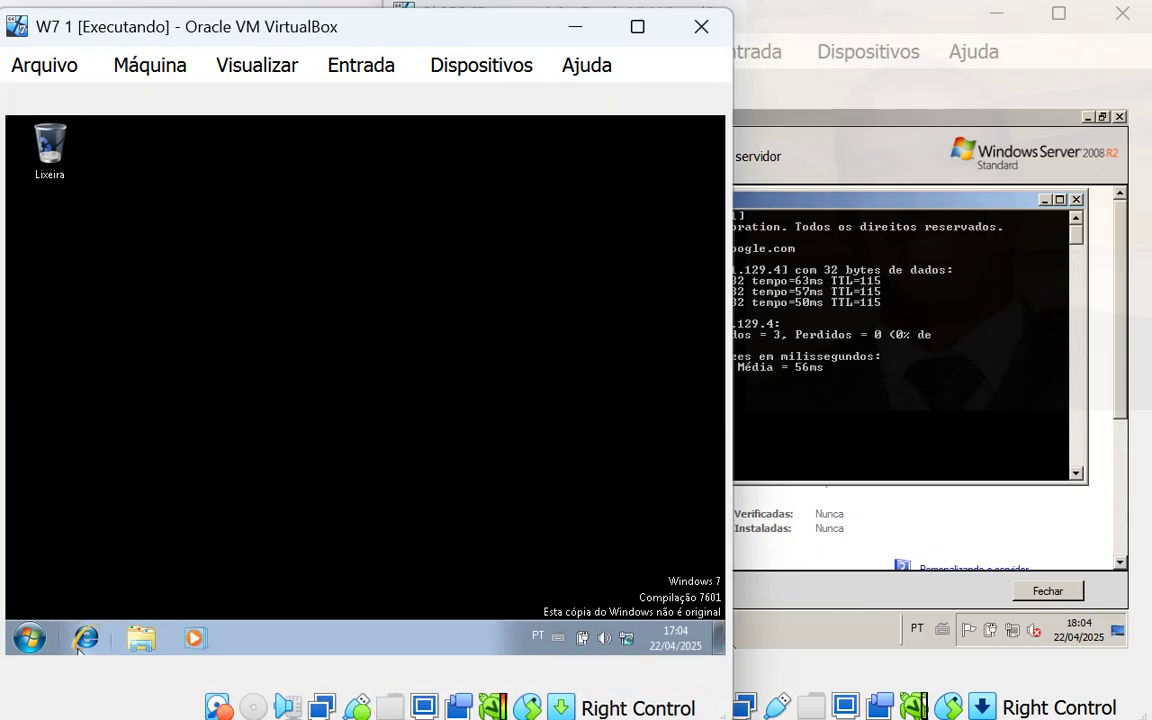
click(29, 638)
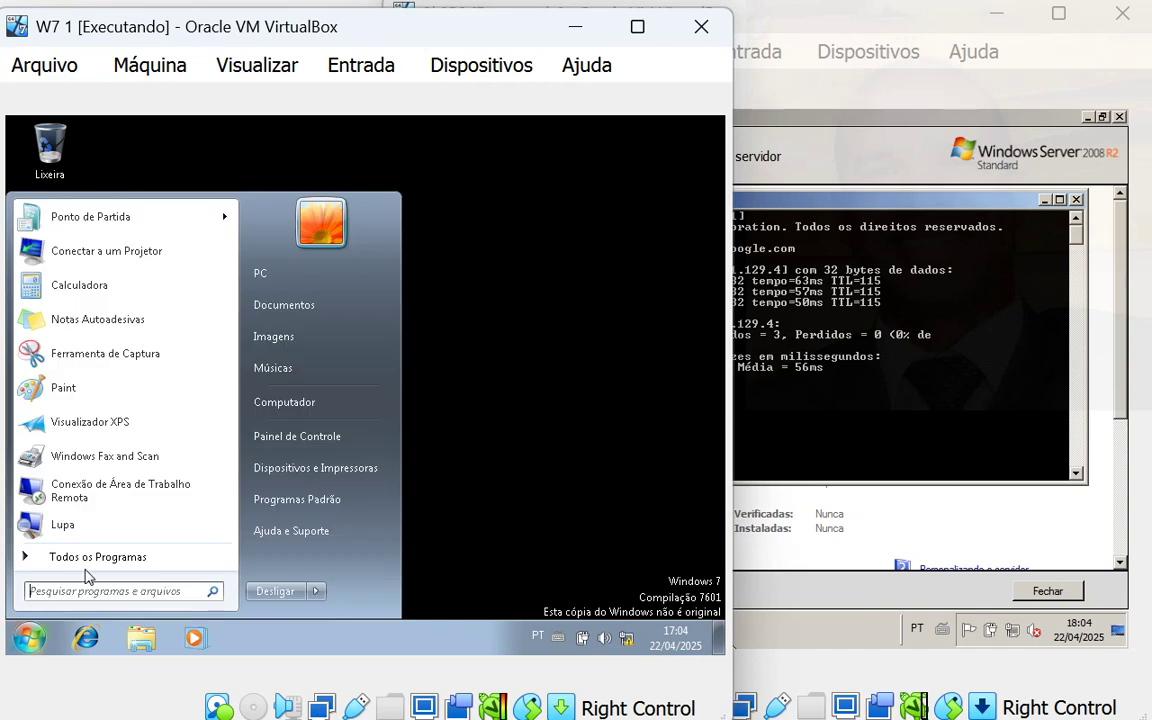
- Change ADM01's membership from WORKGROUP to domain aula.com, then switch to the server VM
right_click(279, 402)
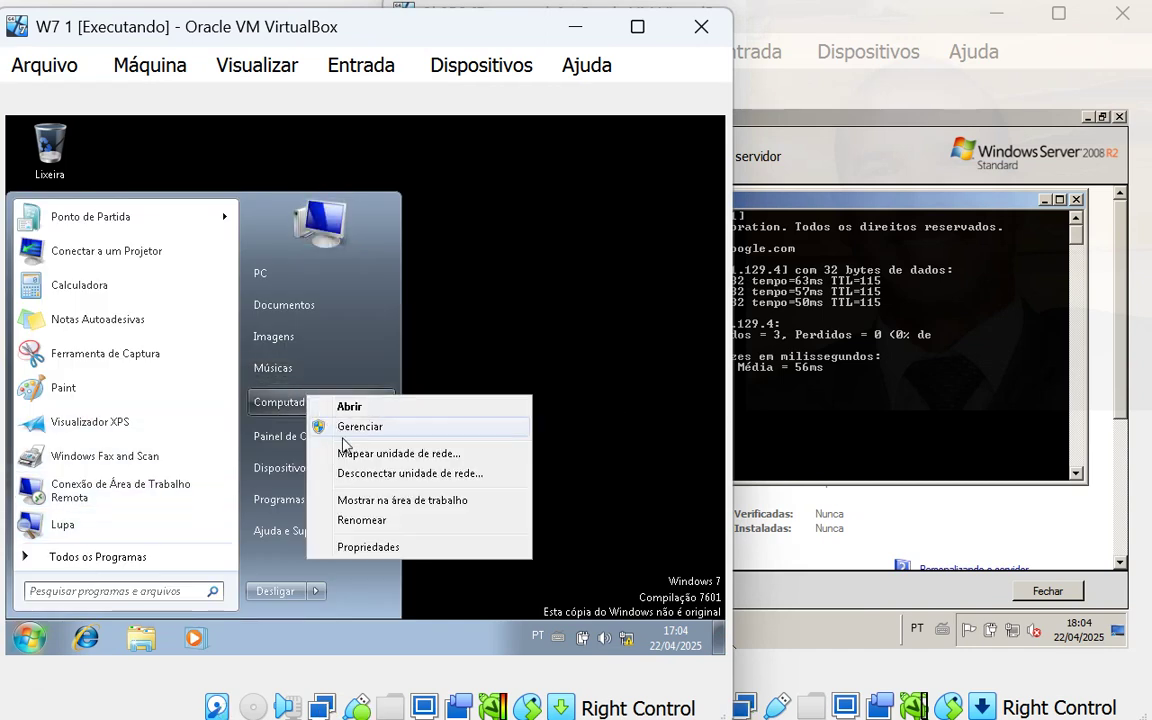
click(390, 545)
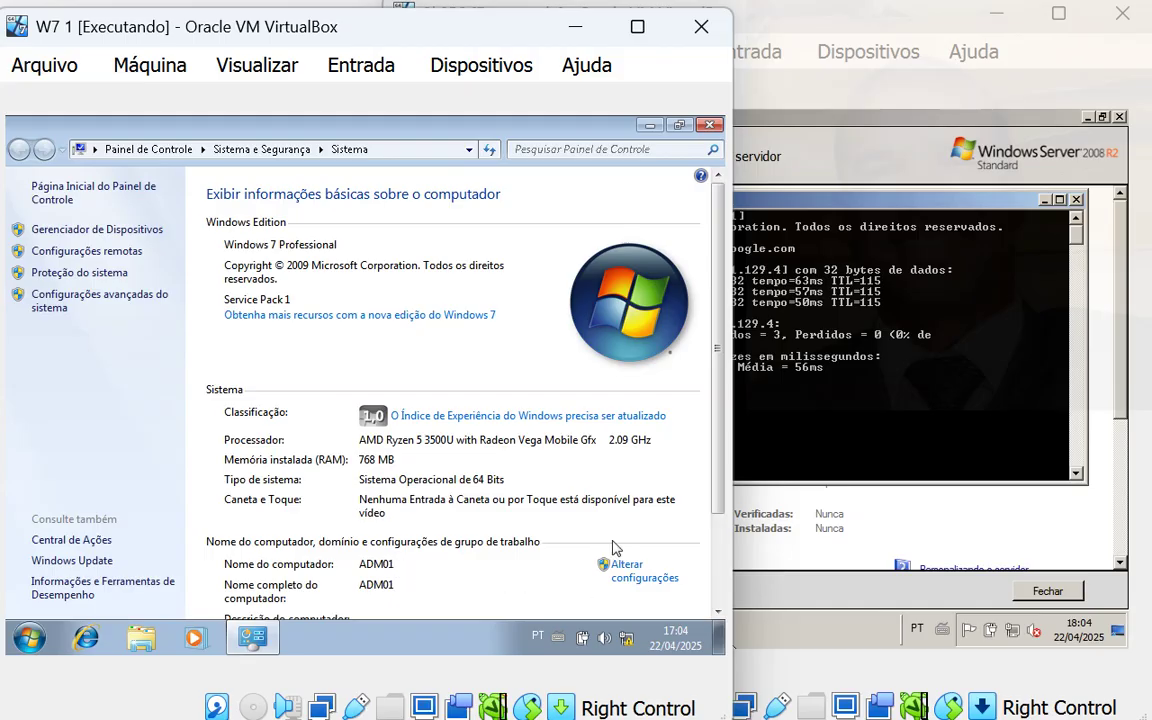
scroll(613, 547, down, 1)
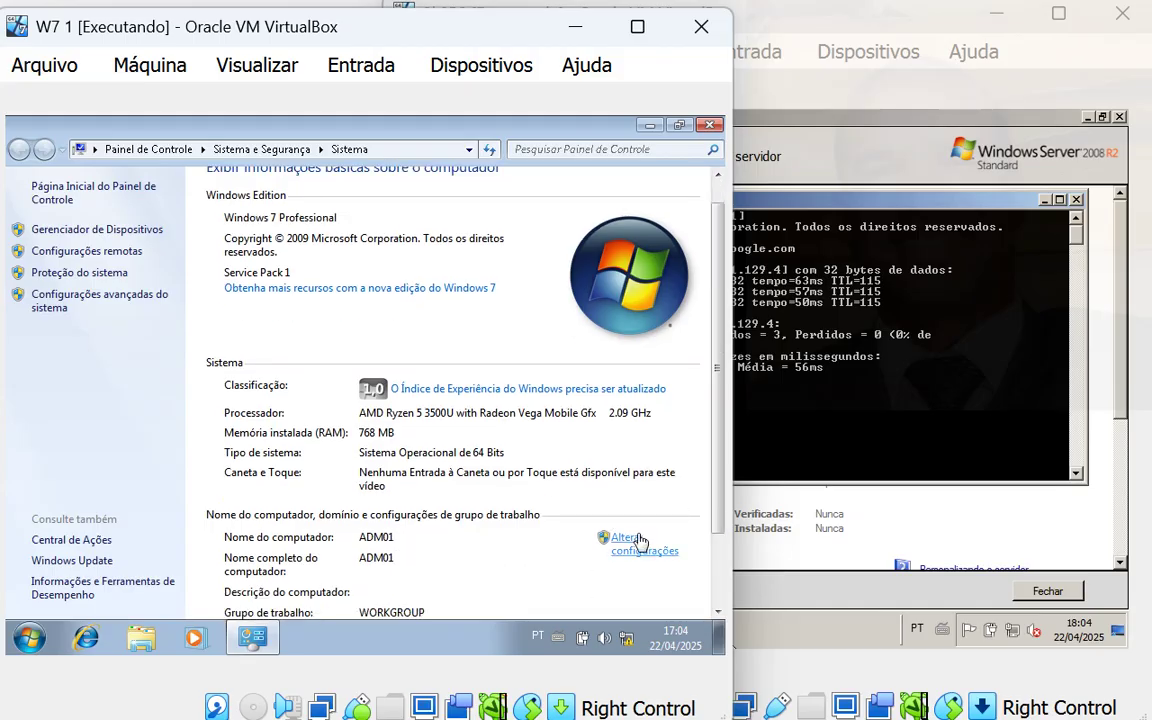
click(620, 545)
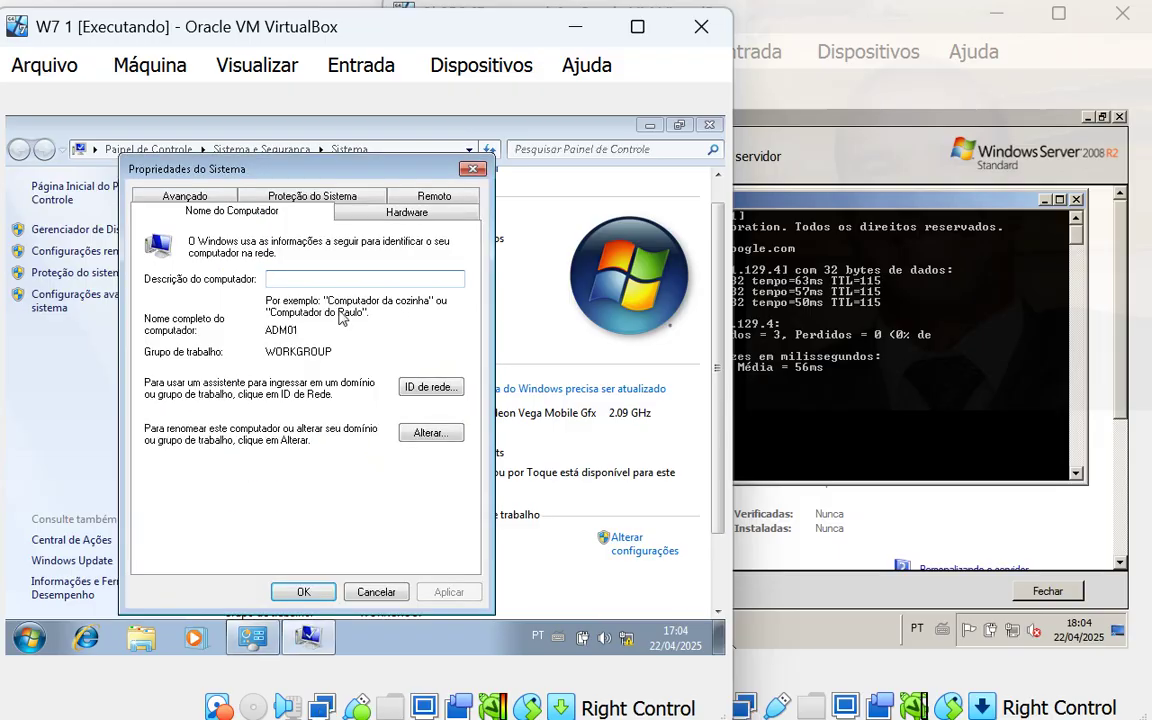
click(428, 433)
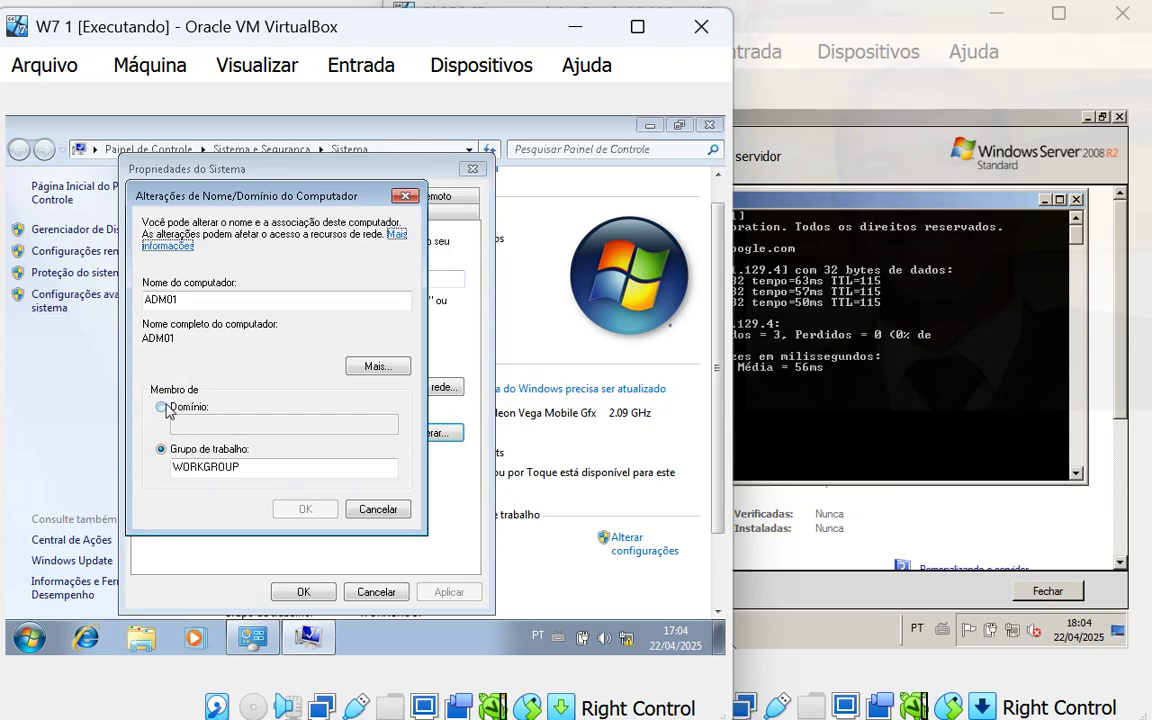
click(178, 408)
click(207, 426)
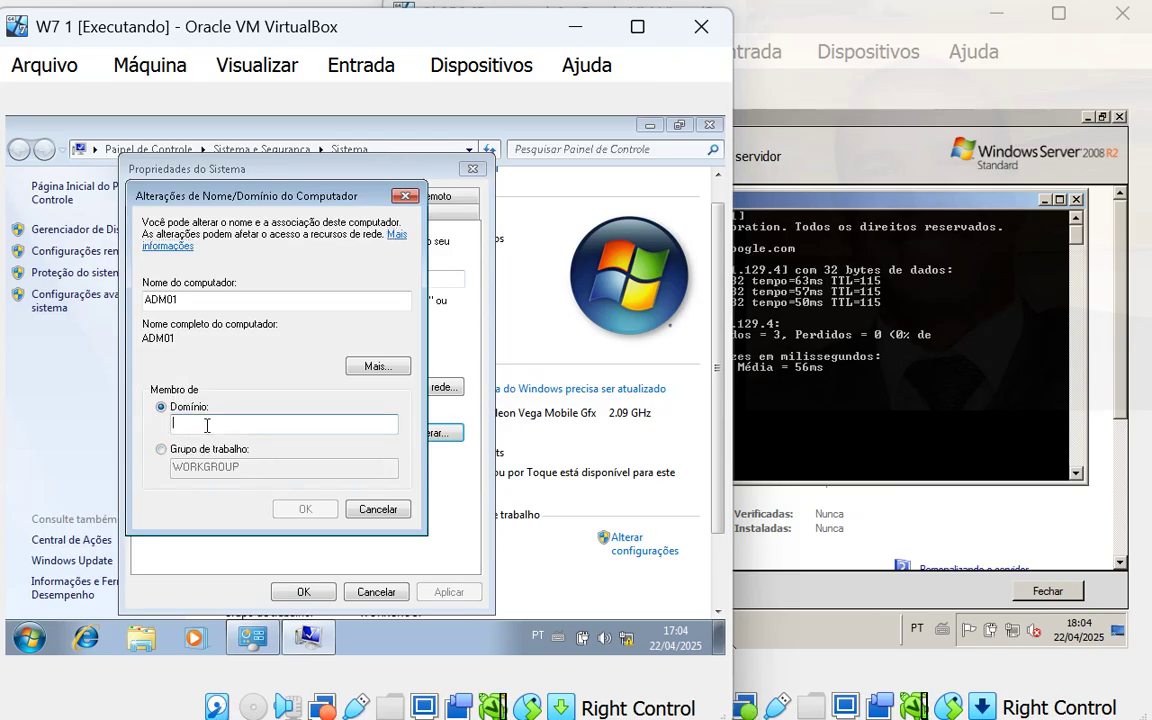
text(aula)
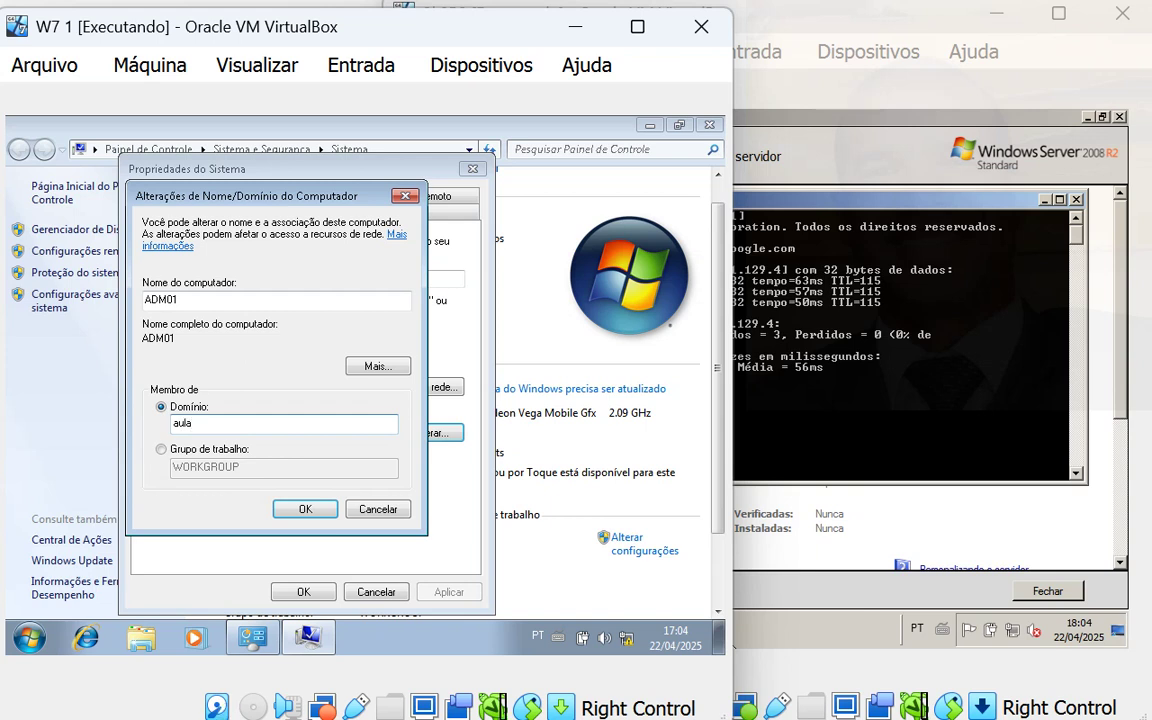
text(.com)
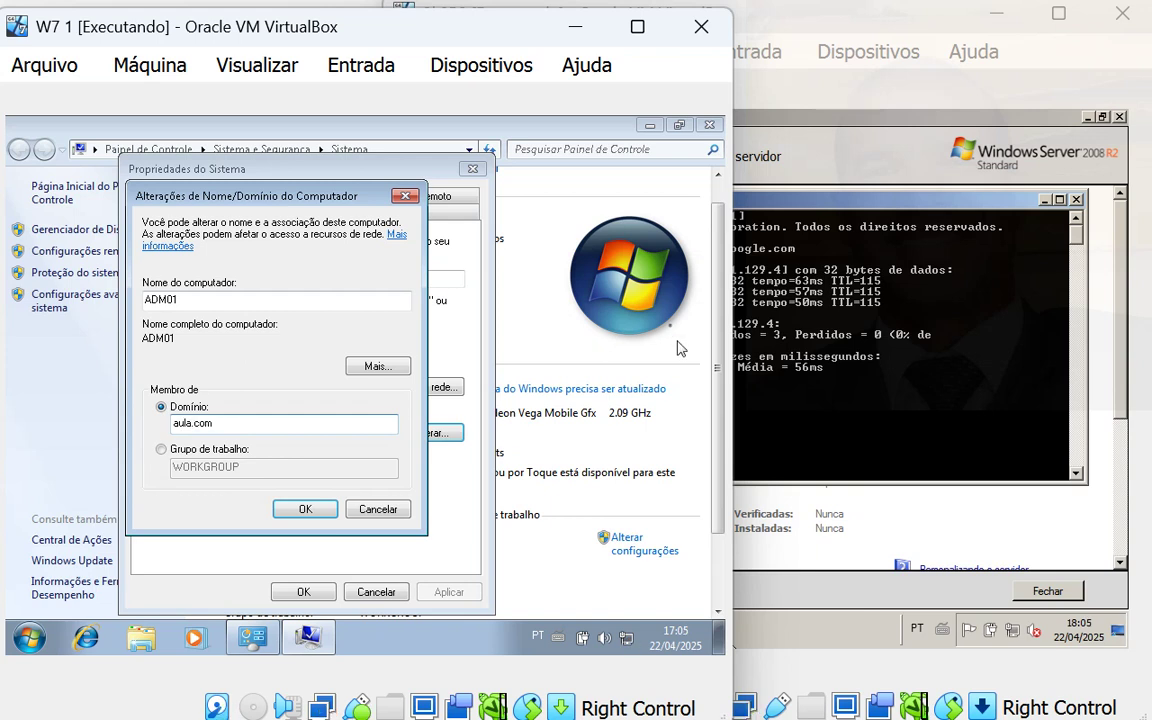
click(737, 356)
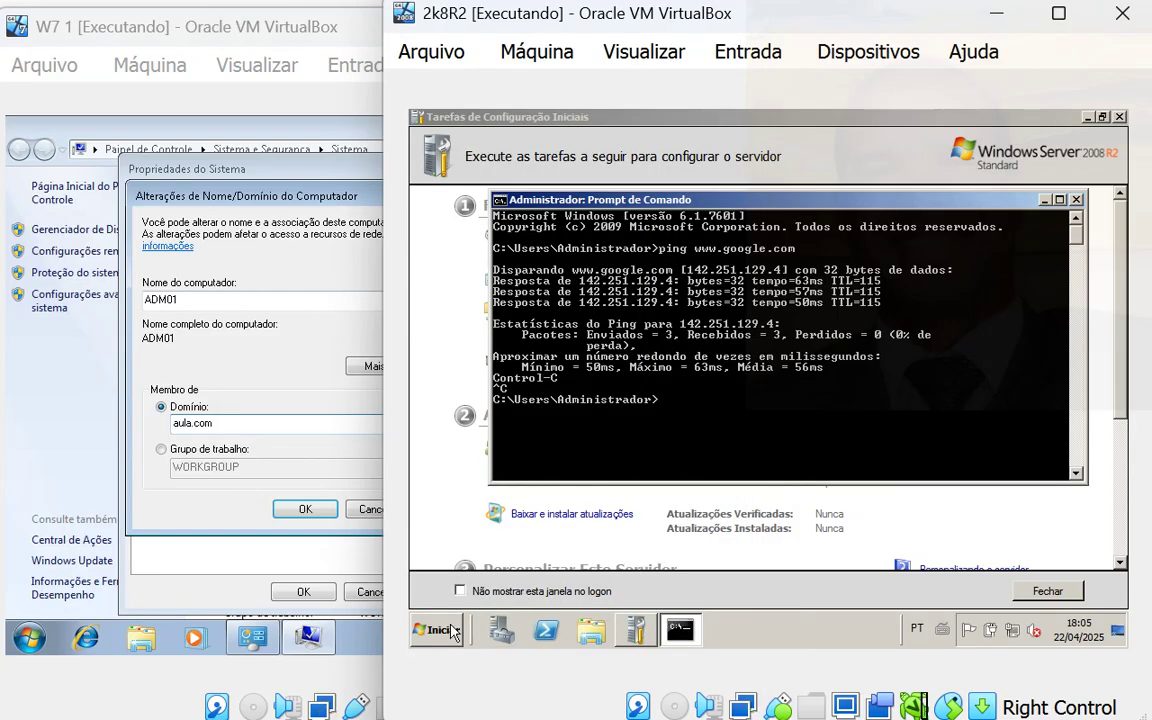
- Open Active Directory Users and Computers and view aula.com's still-empty Computers container
click(437, 629)
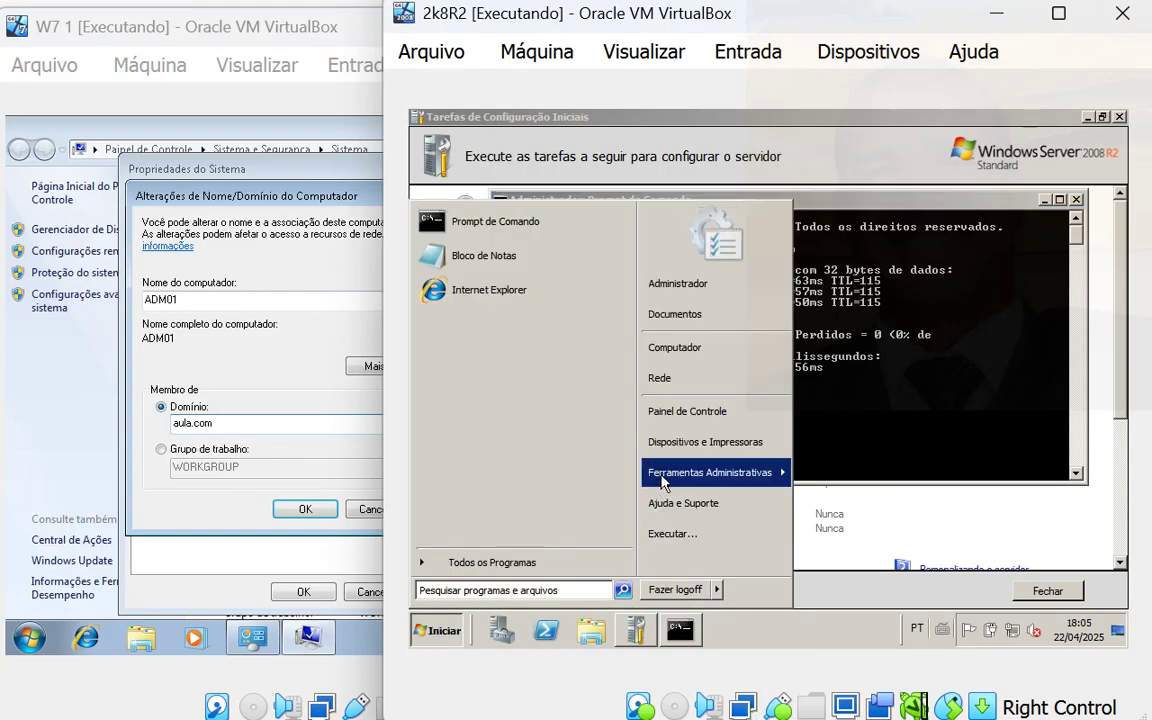
mouse_move(661, 482)
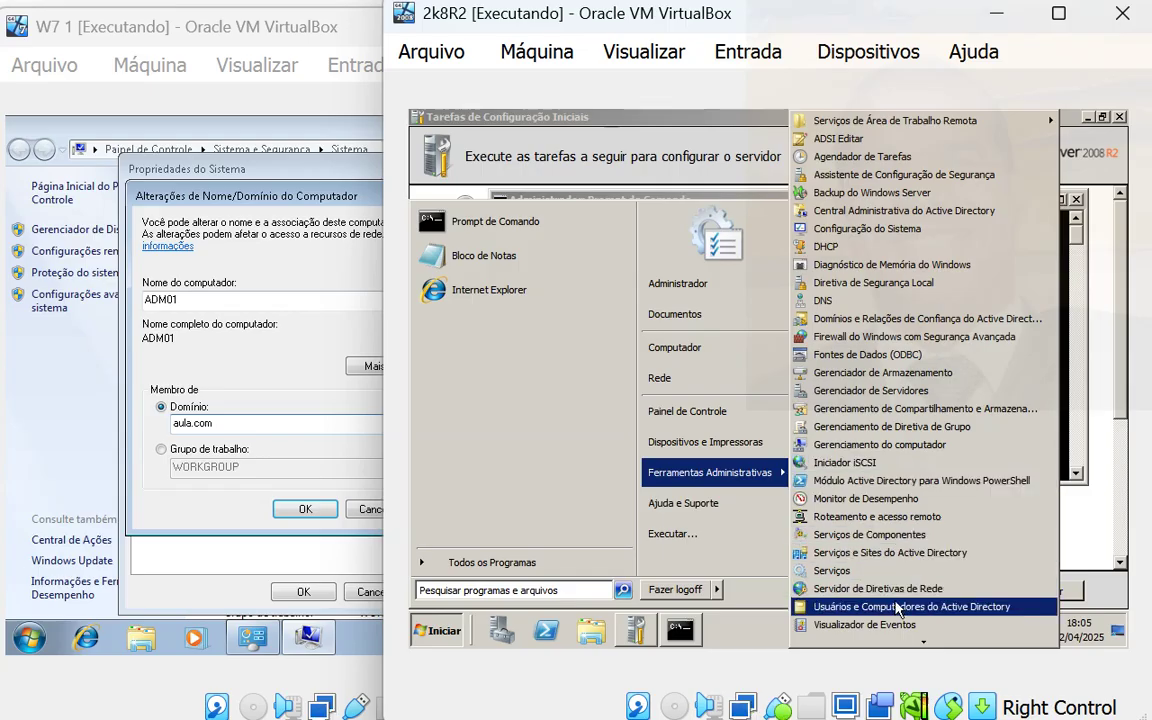
click(1017, 614)
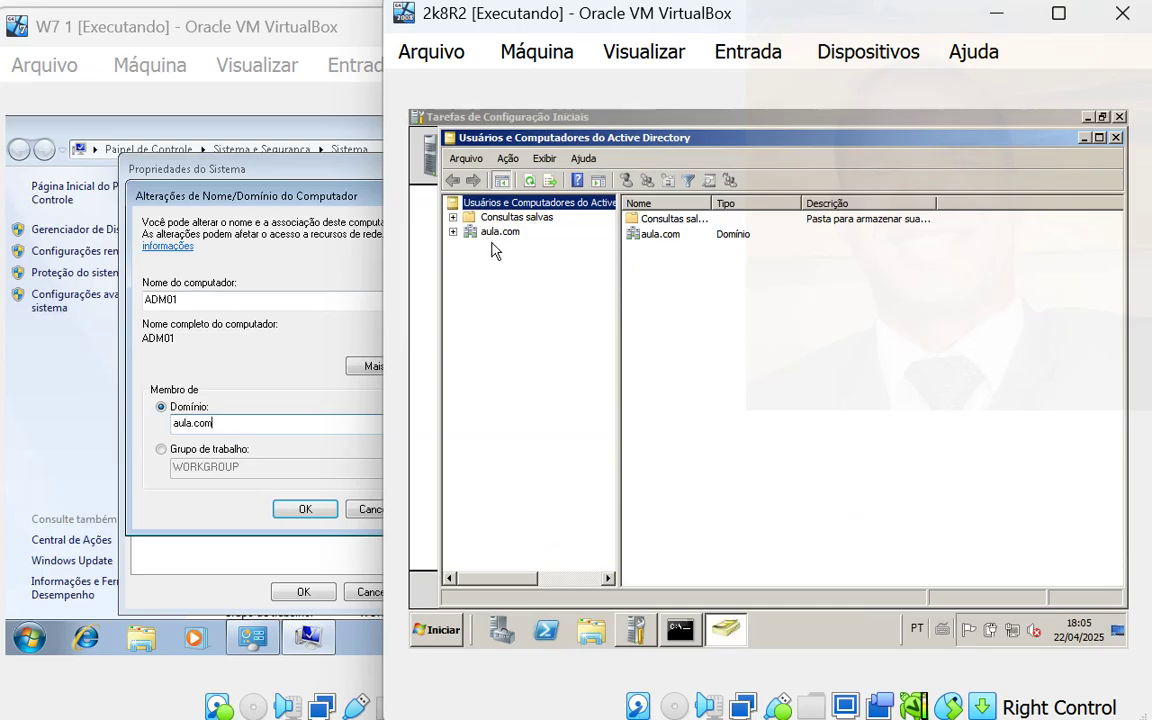
click(455, 231)
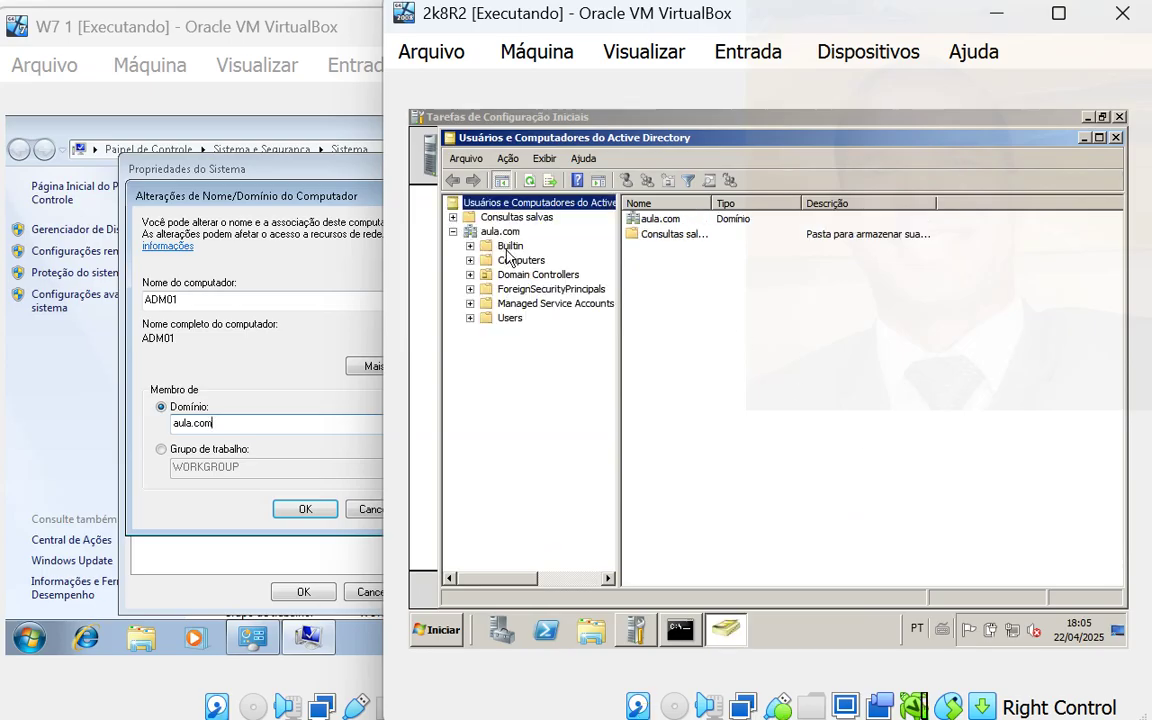
click(510, 262)
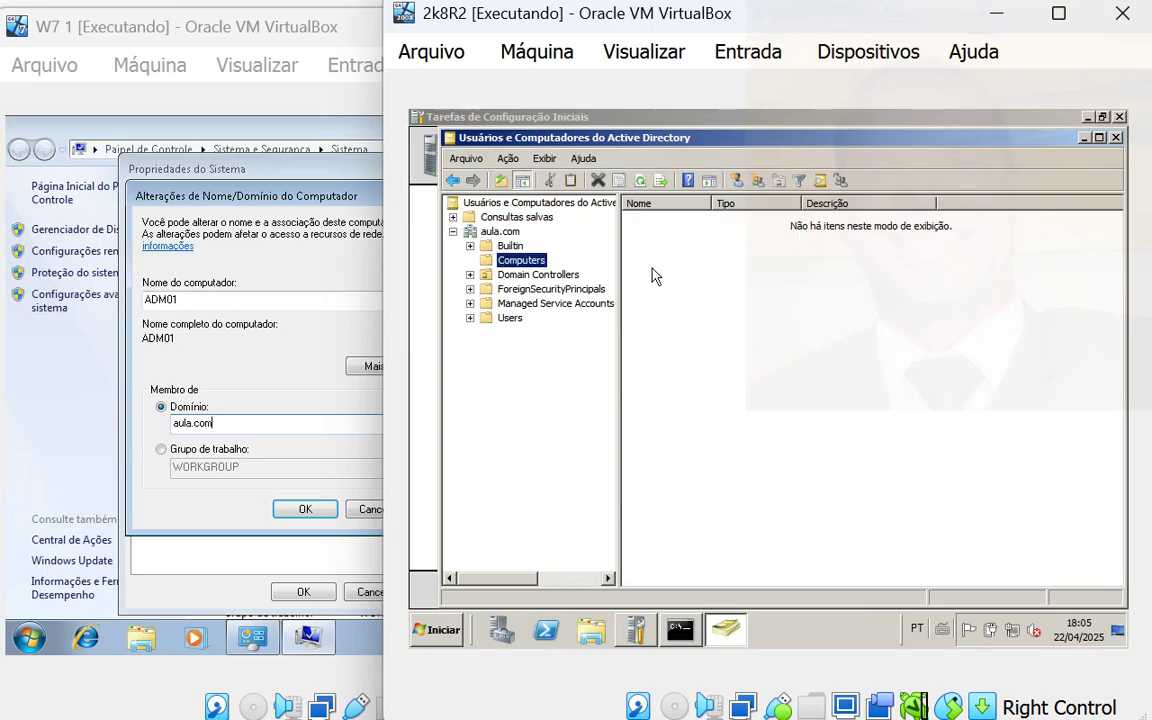
click(711, 267)
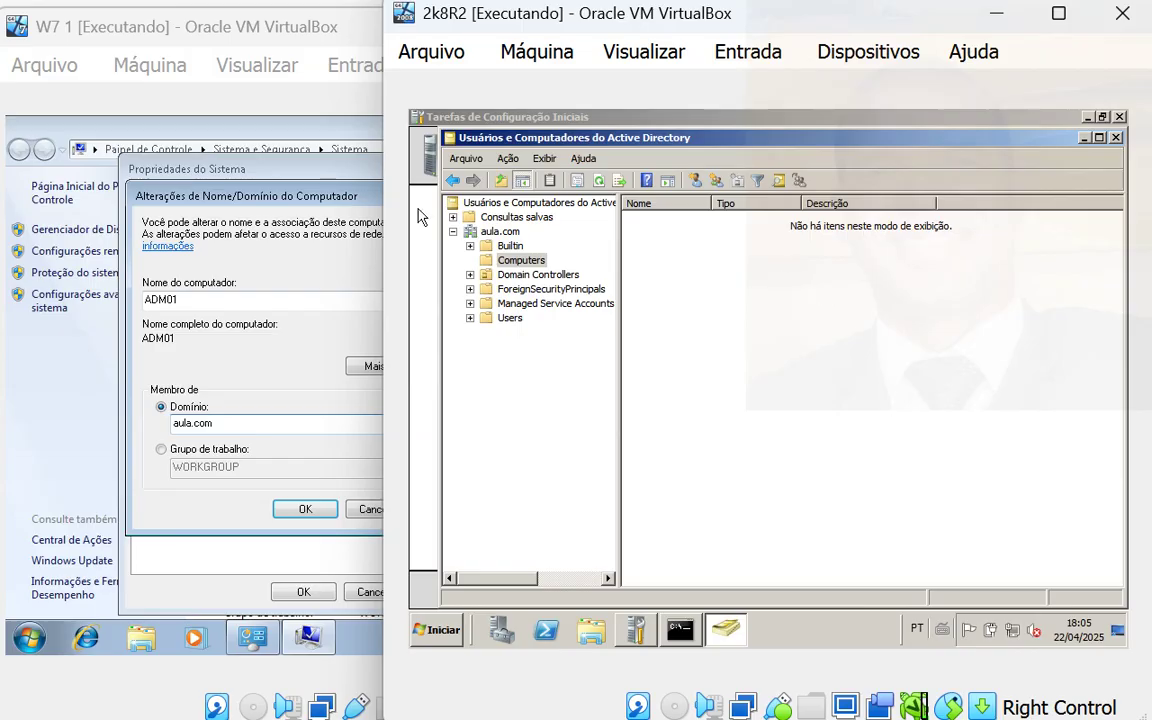
click(290, 200)
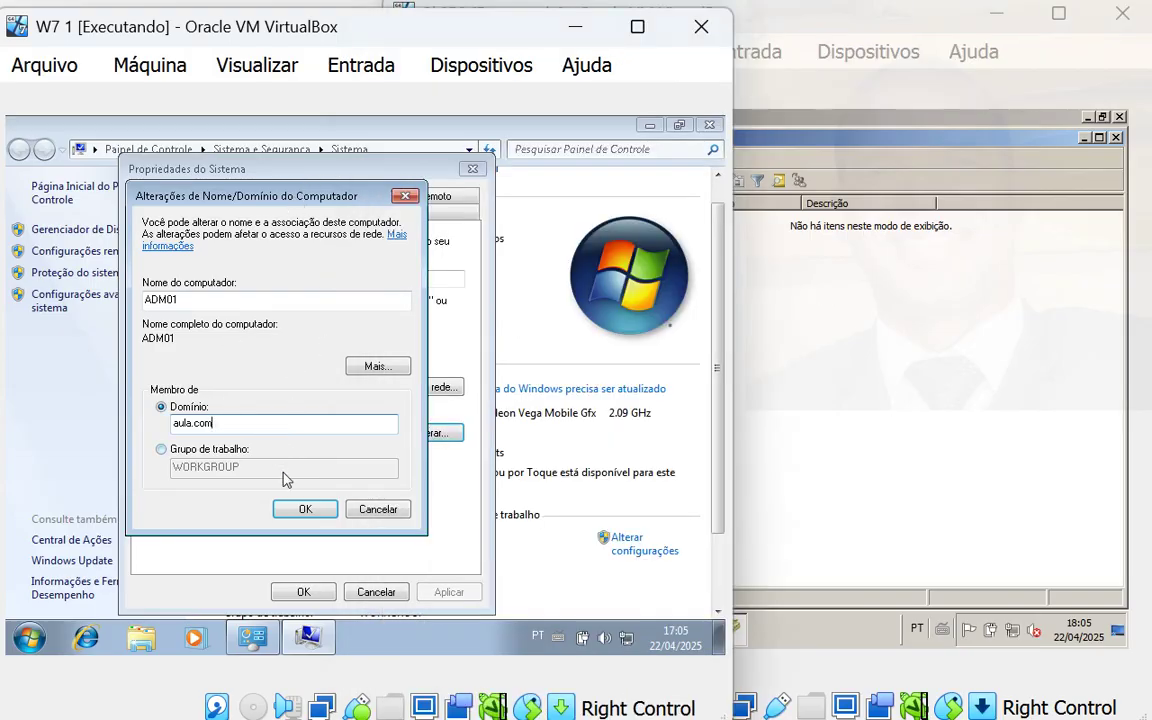
- Confirm joining aula.com, which fails with no reachable domain controller, and open a W7 command prompt
click(305, 508)
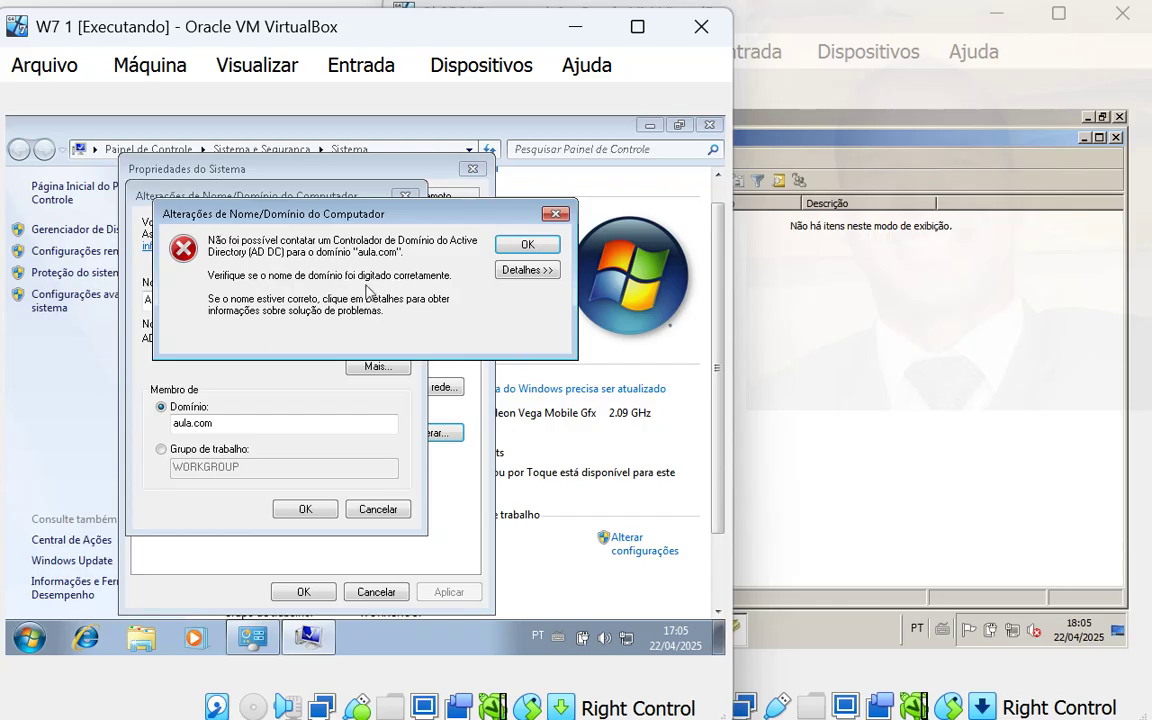
click(29, 637)
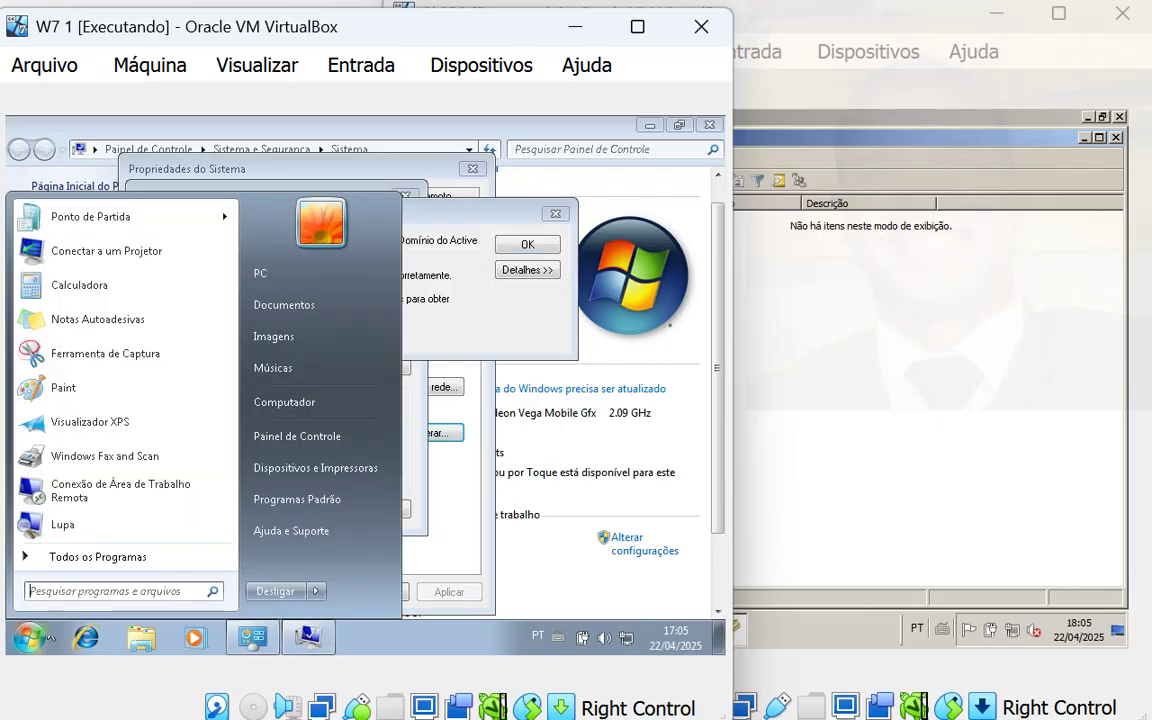
click(106, 590)
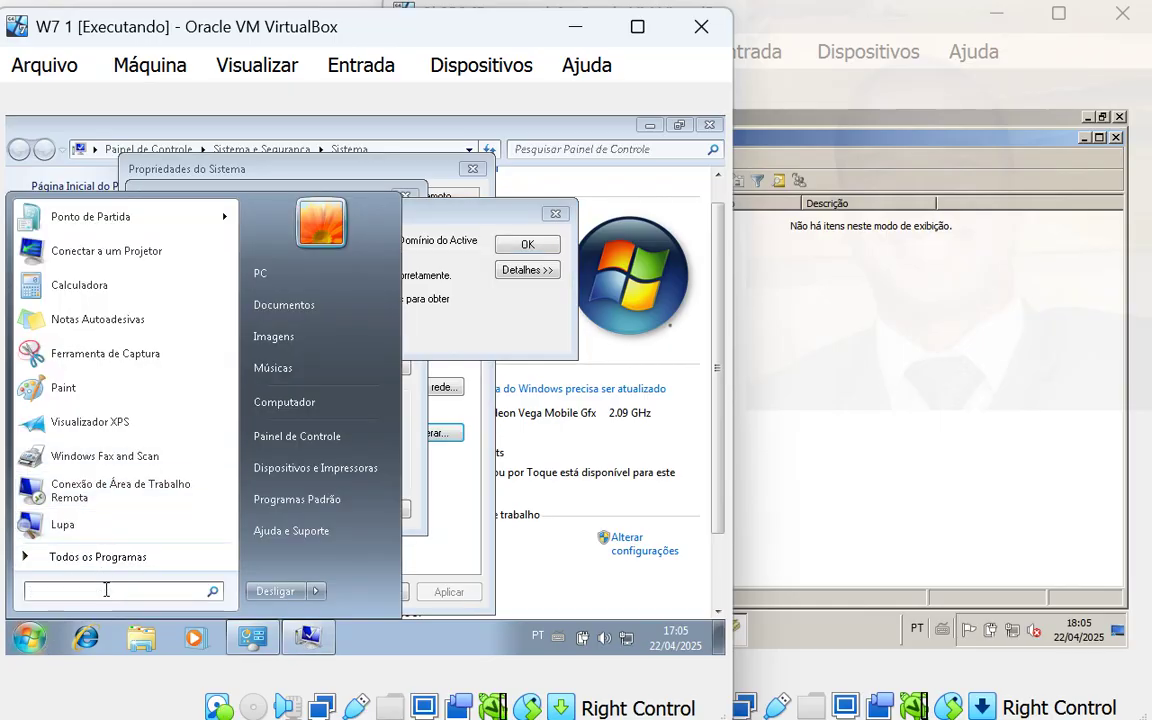
text(cmd)
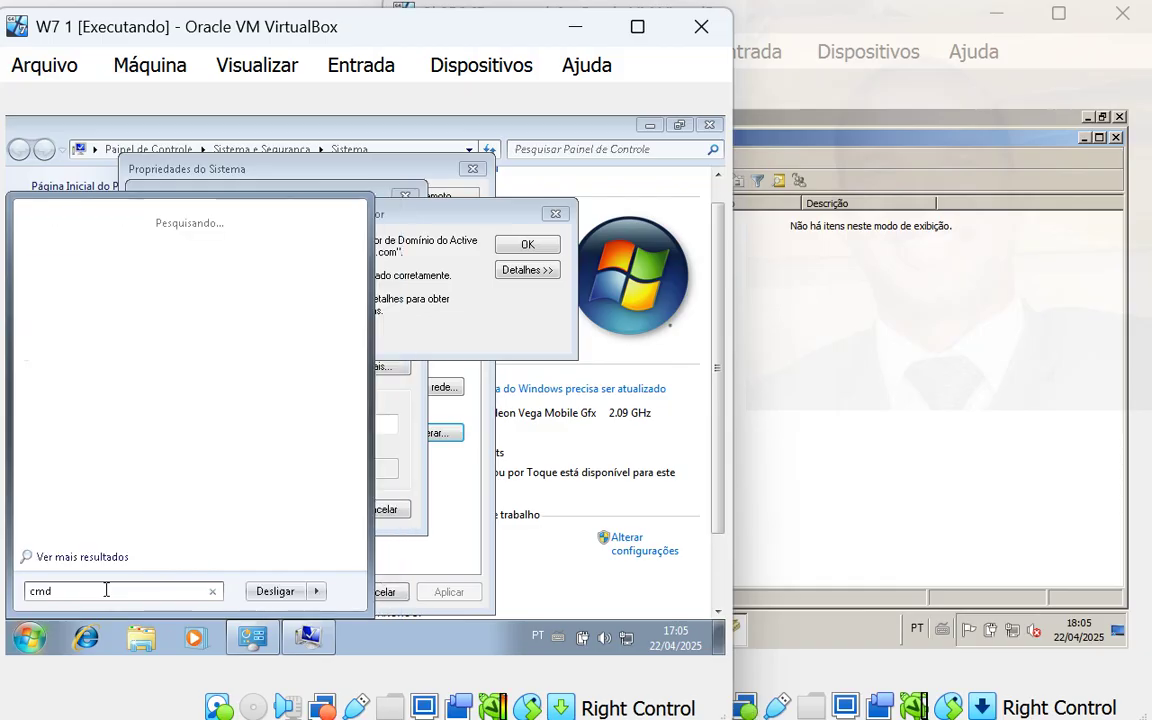
key(Return)
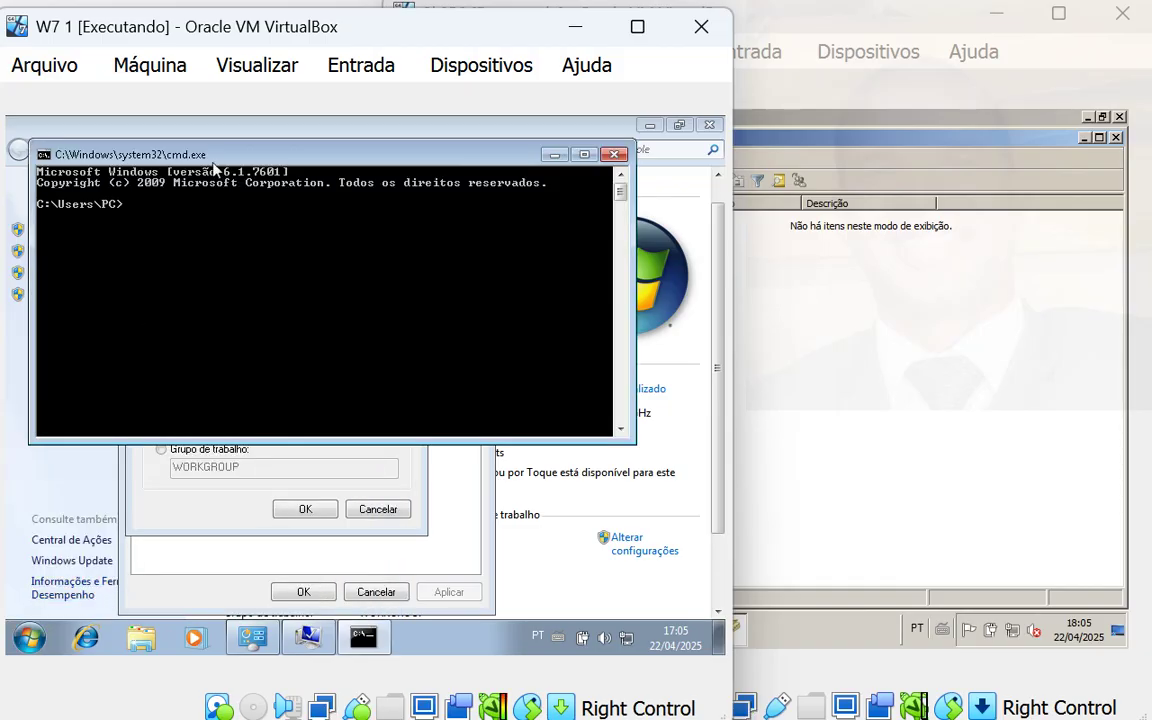
drag(230, 152, 325, 357)
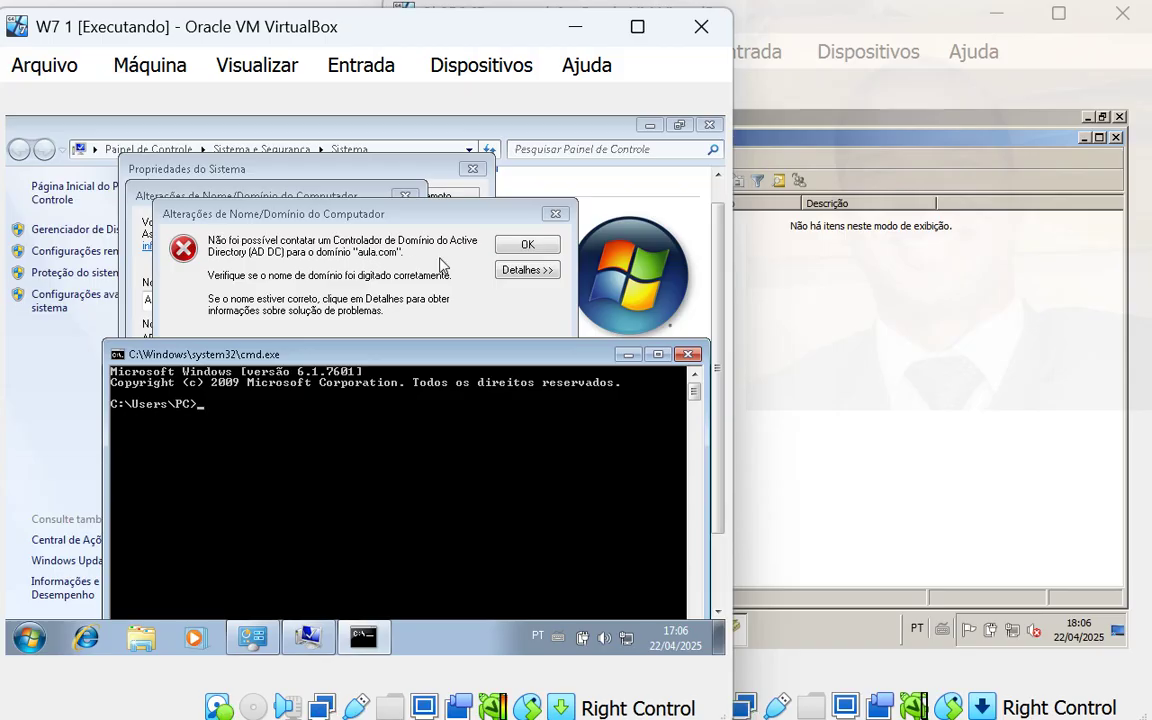
click(892, 311)
- Run ipconfig on the server to show its internal adapter at 192.168.0.1/255.255.255.0
click(680, 635)
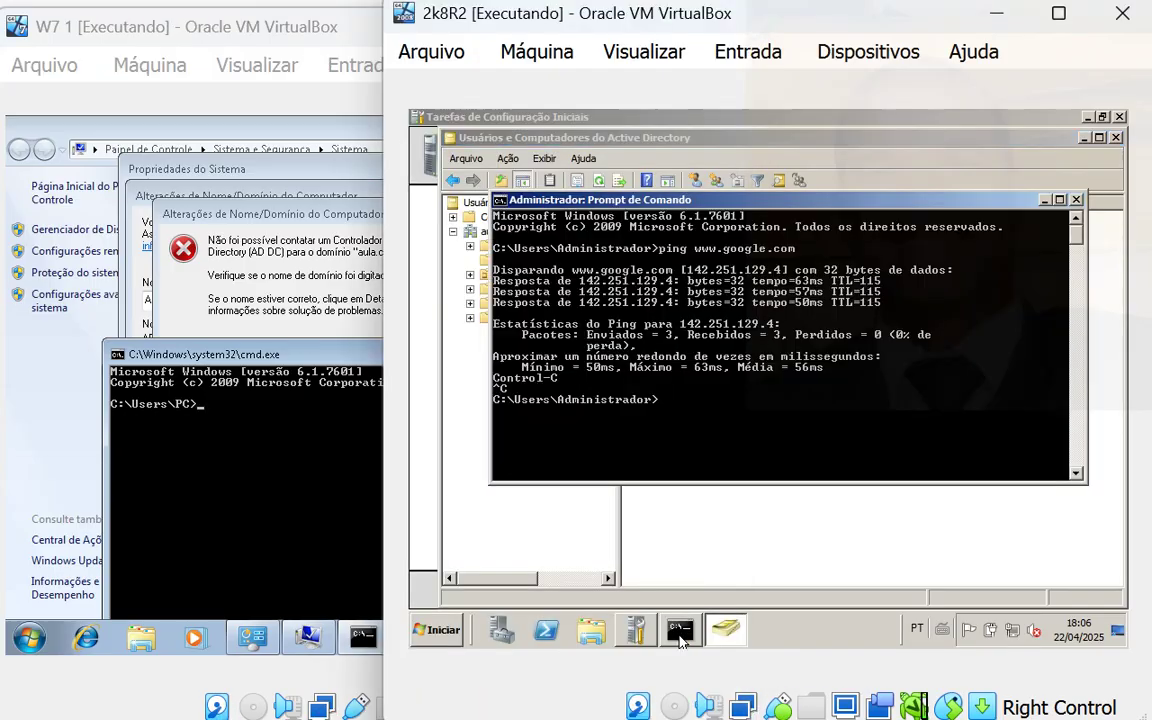
text(ipco)
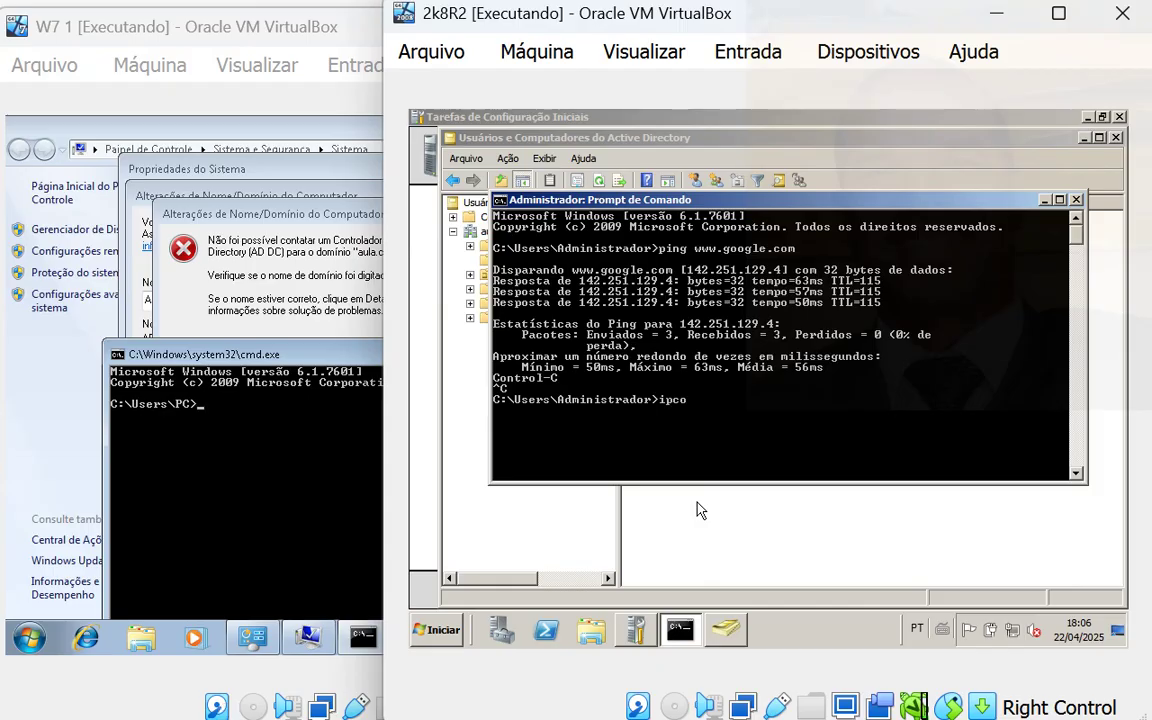
text(nfig)
key(Return)
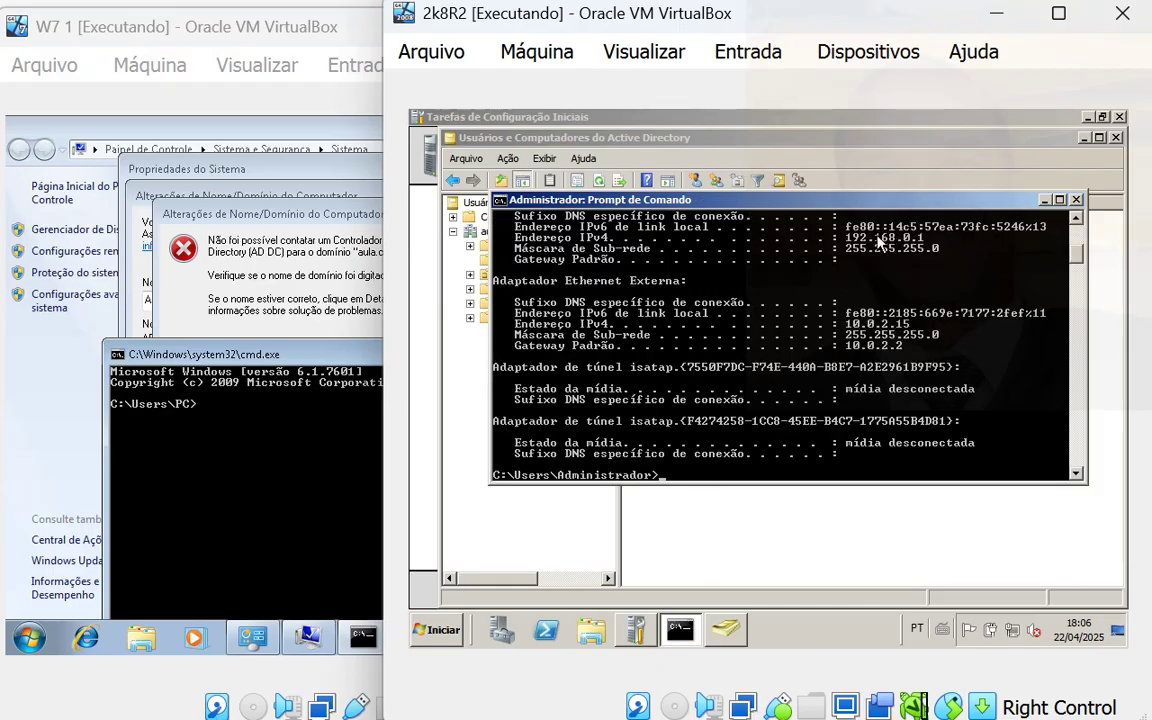
scroll(836, 262, up, 1)
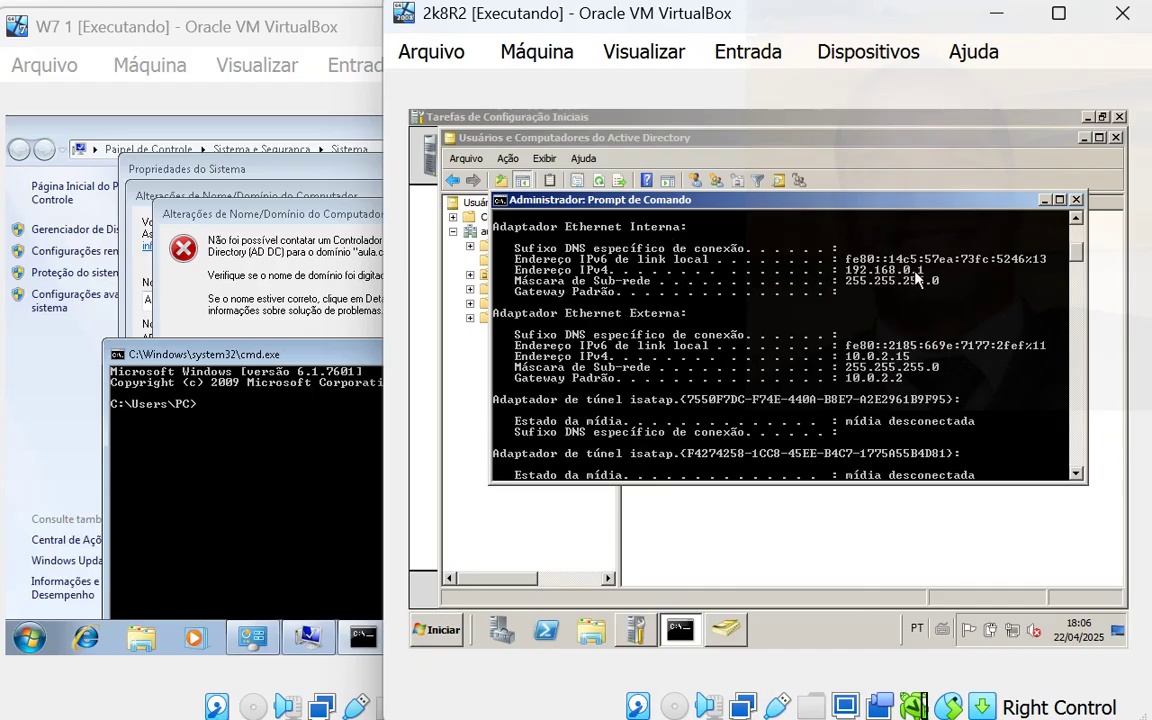
click(345, 467)
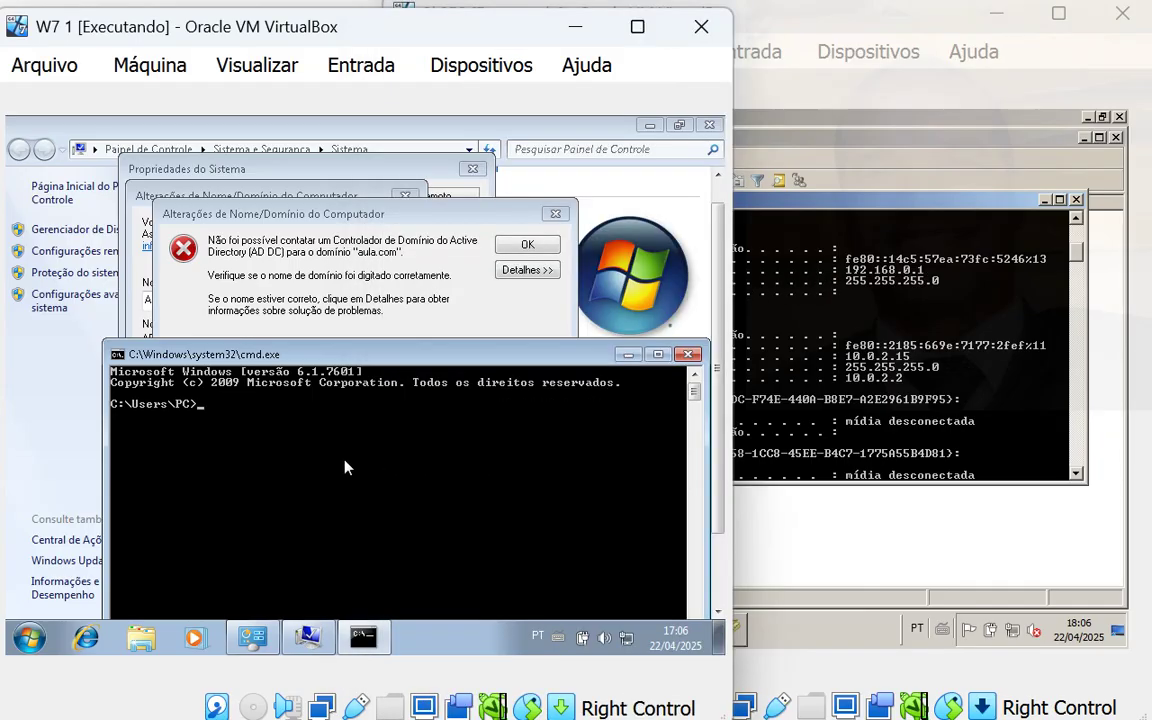
- Run ipconfig on Windows 7 and ping 192.168.0.1, getting 4 of 4 replies
text(ipconfig)
key(Return)
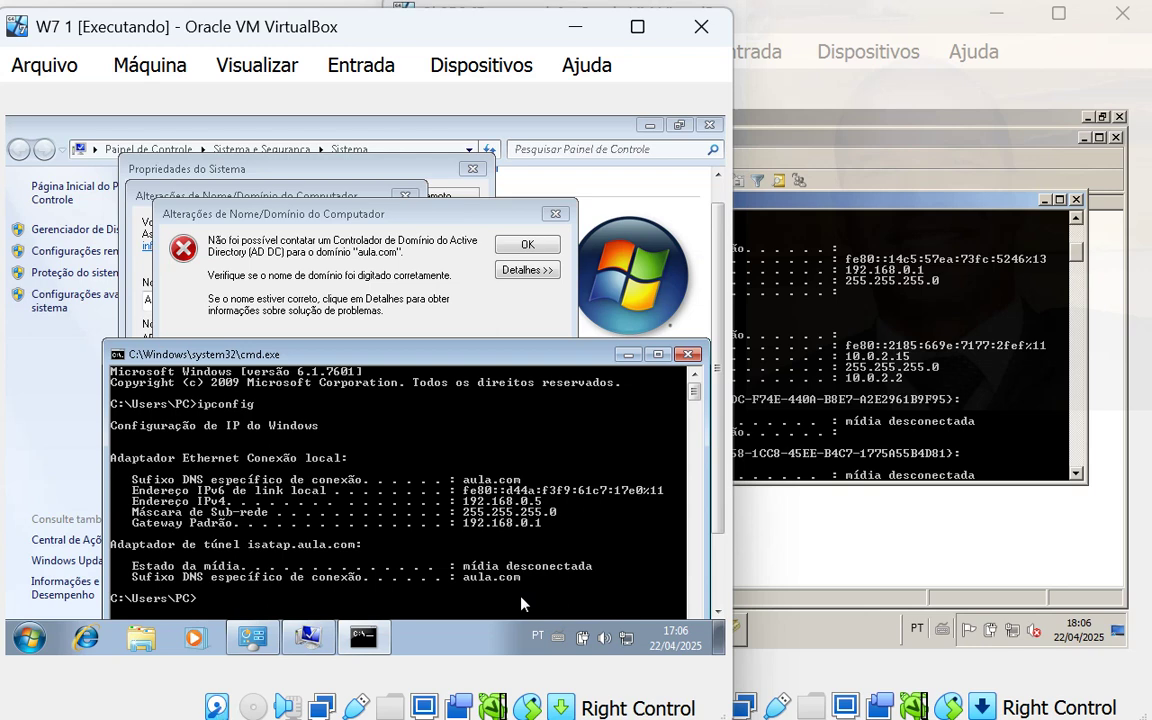
text(ping 192.168.0.1)
key(Return)
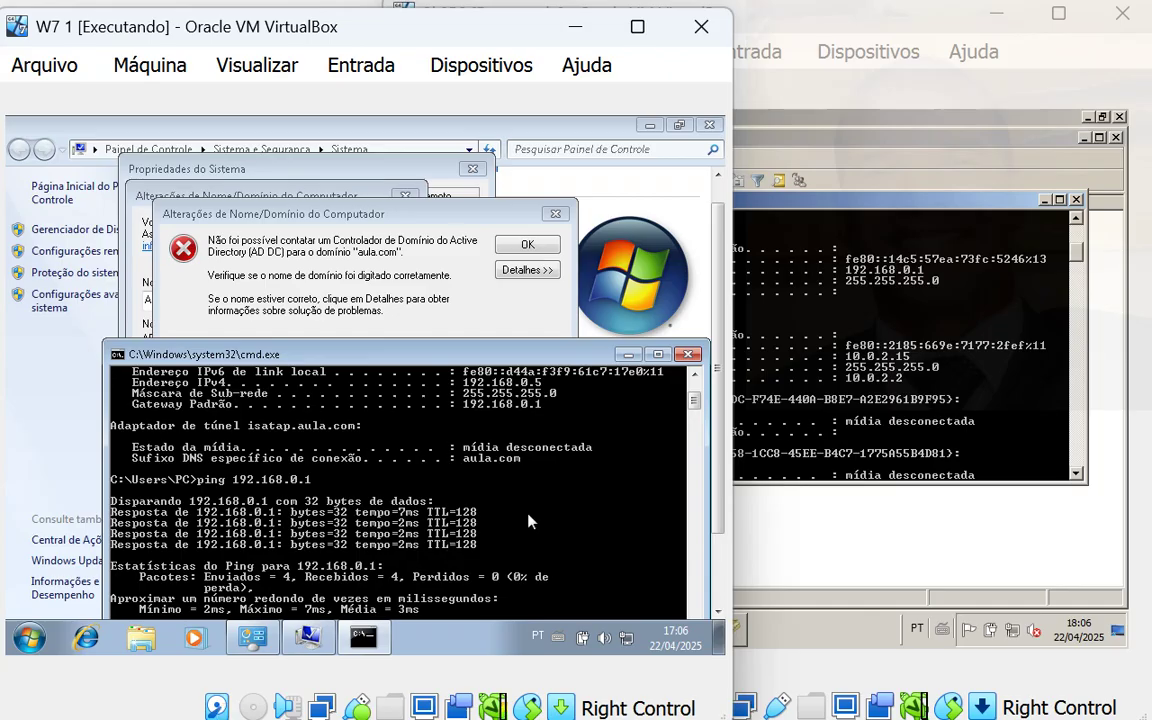
scroll(528, 517, down, 2)
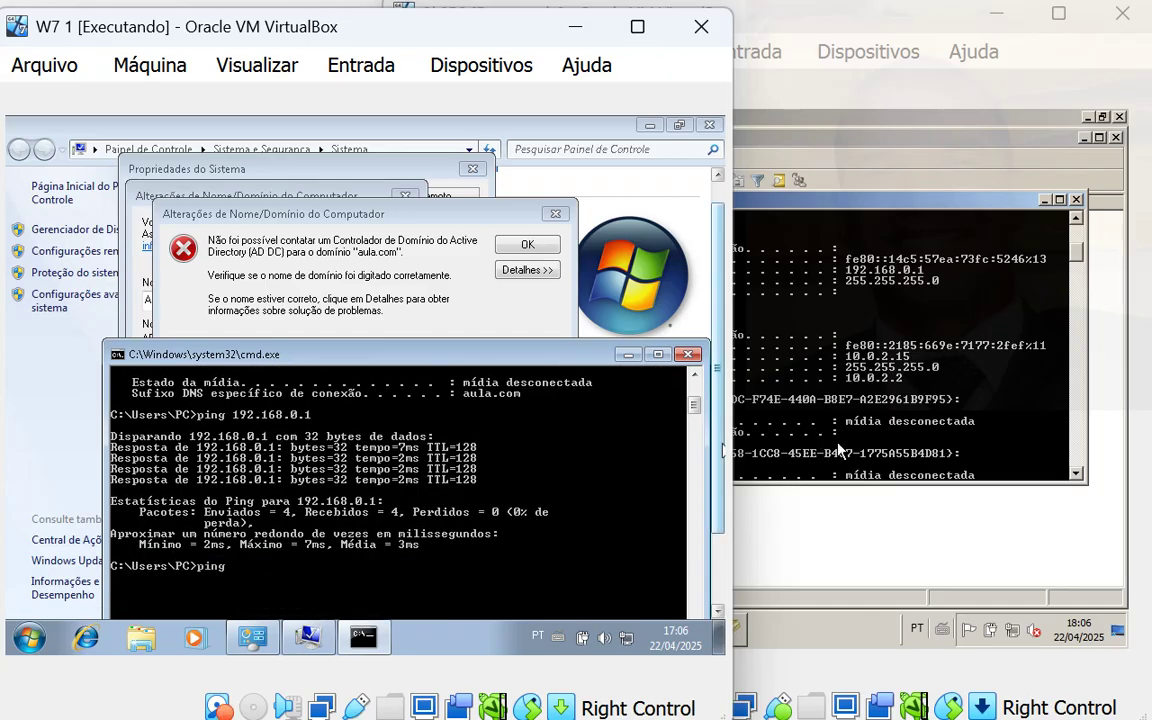
click(797, 551)
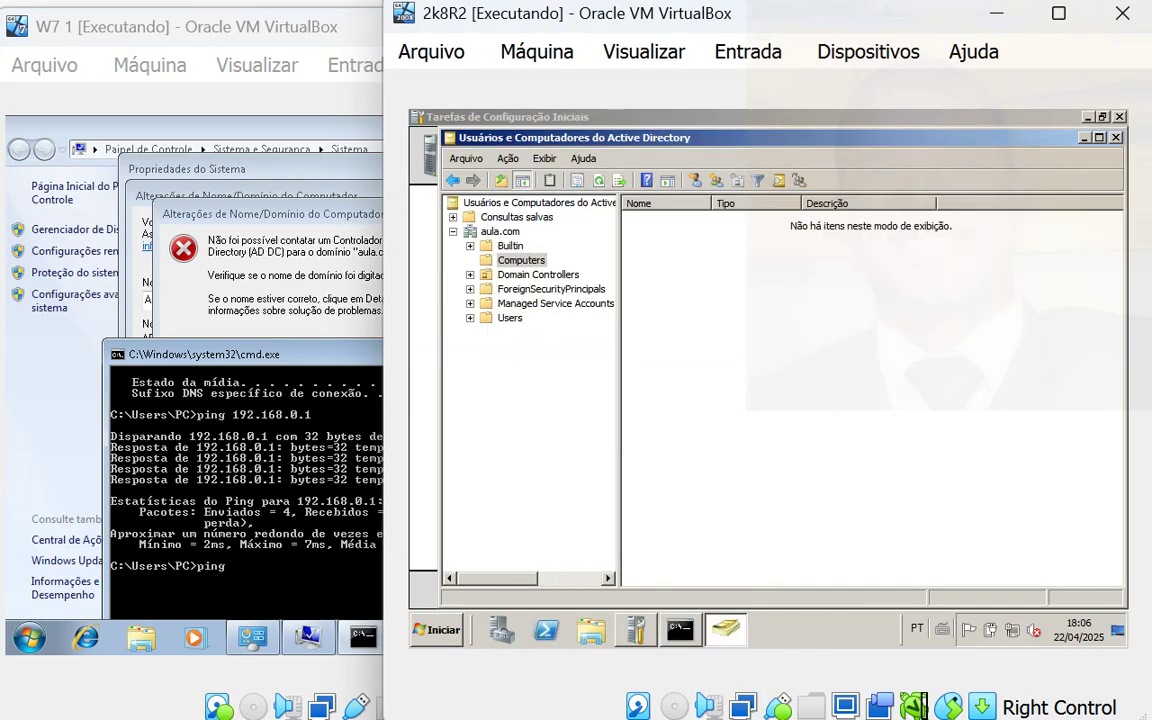
- Expand aula.com in ADUC, then open Computador > Propriedades to show SRVWIN's System page
click(453, 231)
click(453, 231)
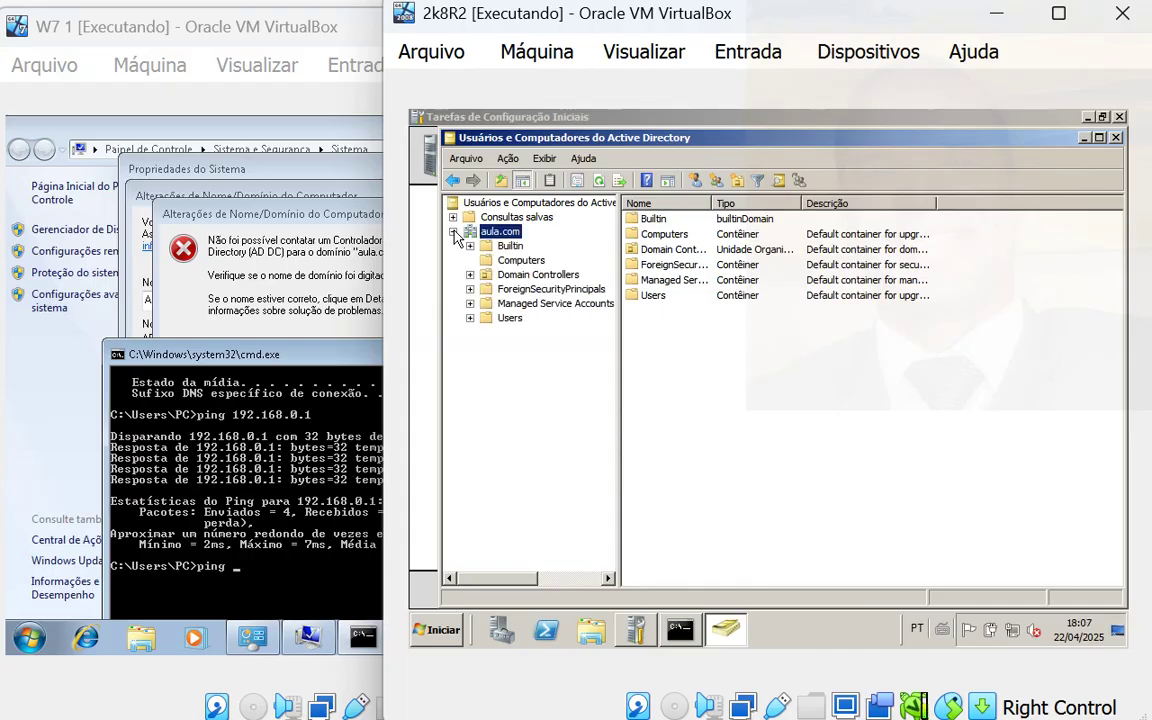
click(431, 636)
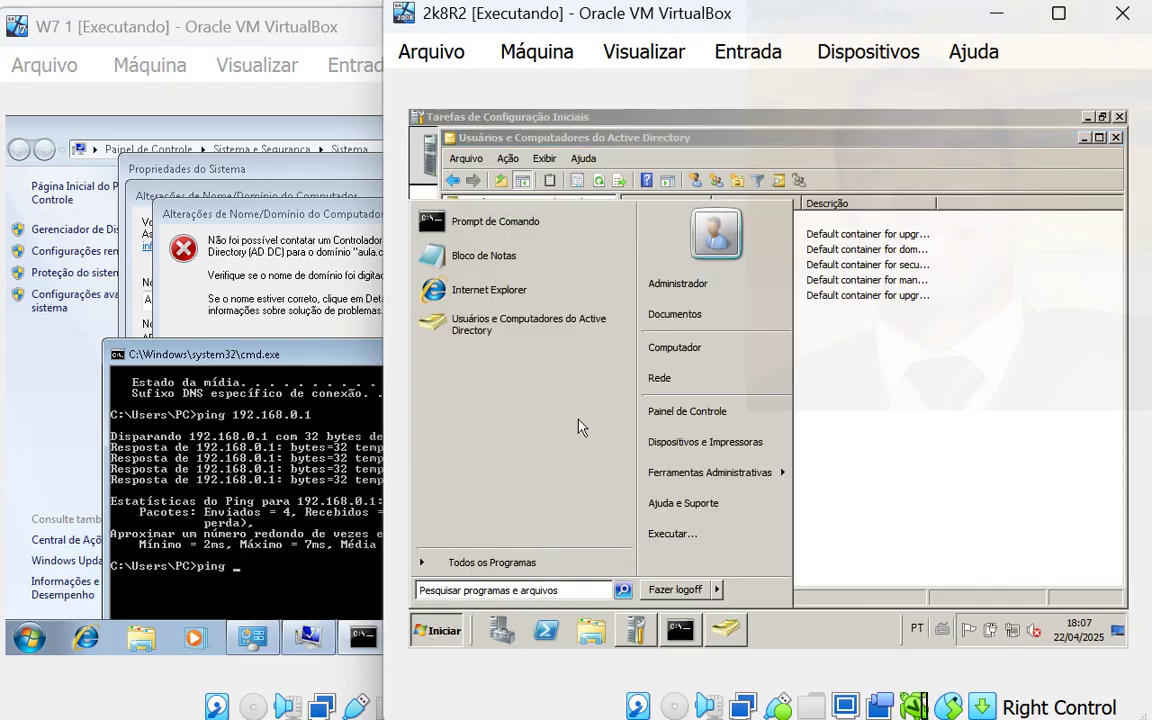
right_click(697, 362)
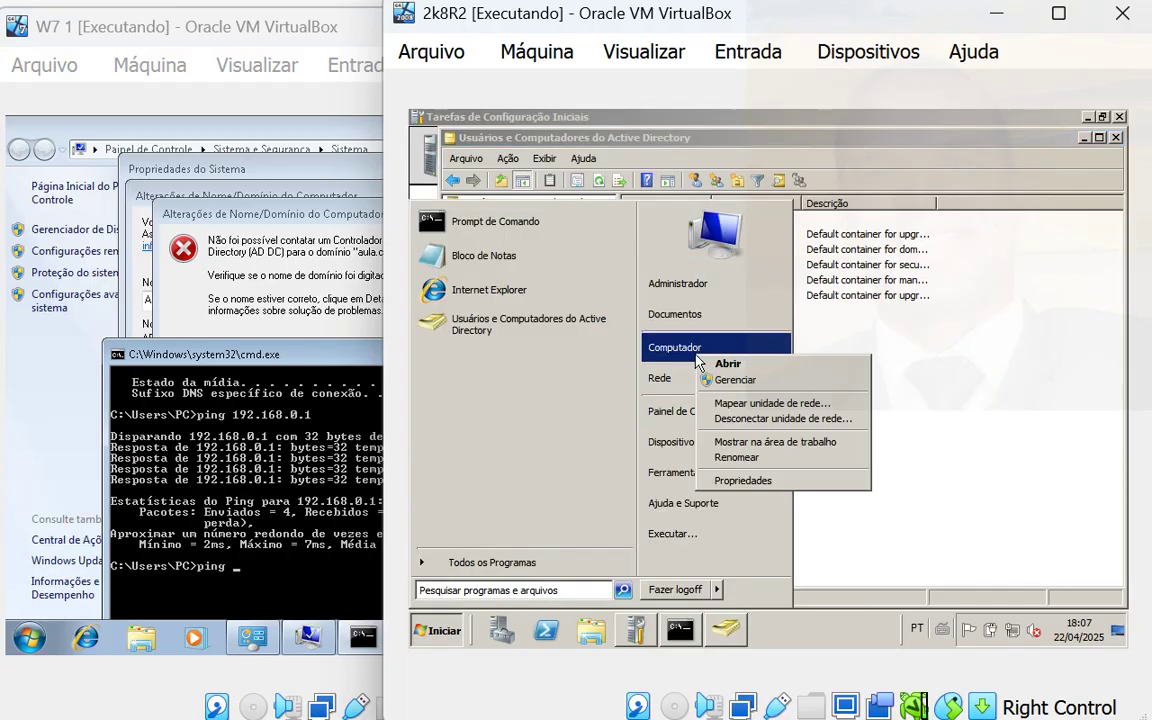
click(751, 485)
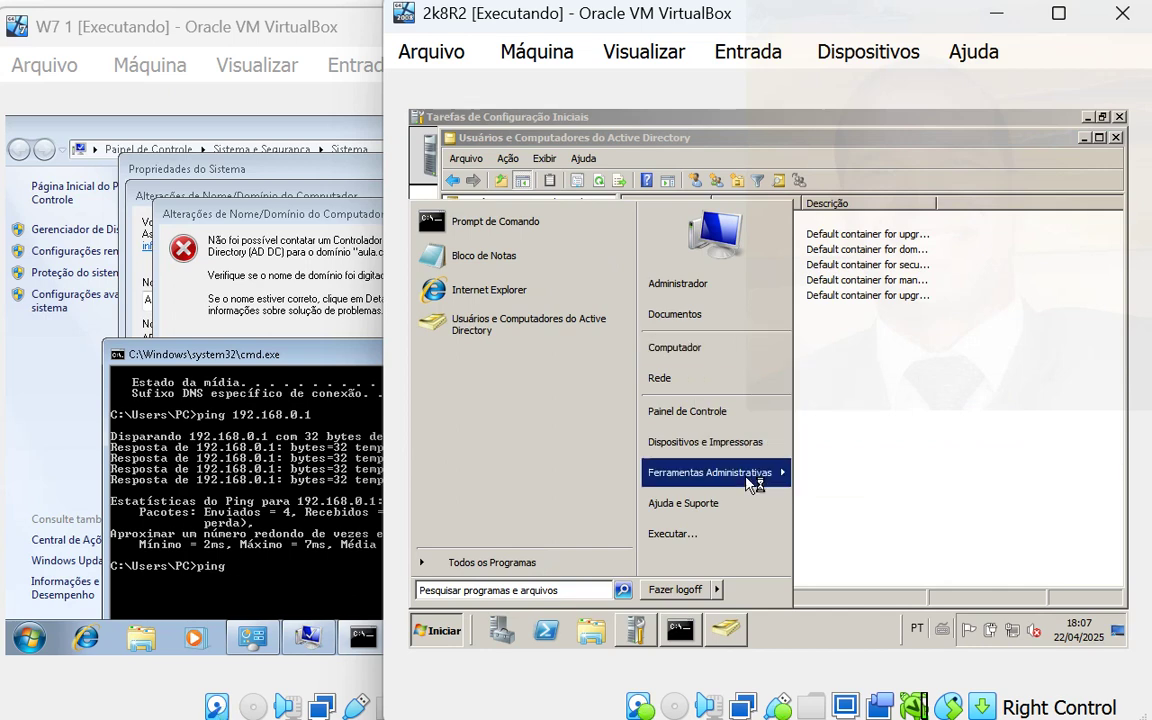
mouse_move(750, 479)
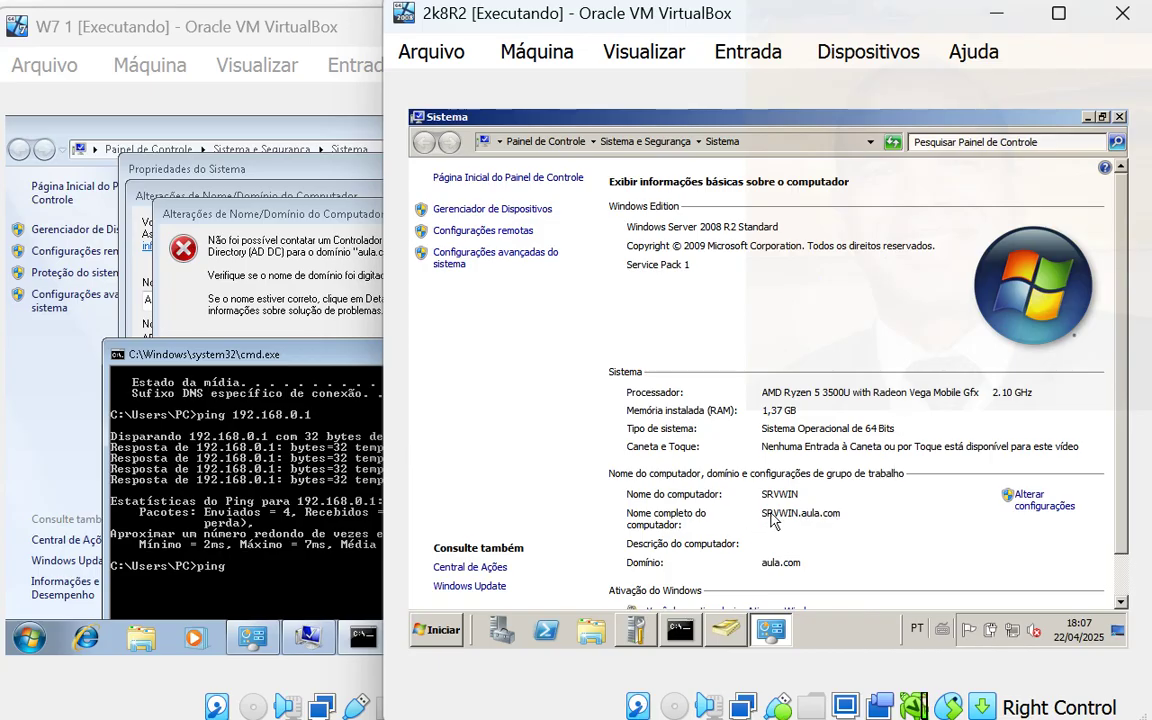
- On Windows 7, ping srvwin.aula.com, stopping it and retrying with the corrected address
click(350, 586)
text(sr)
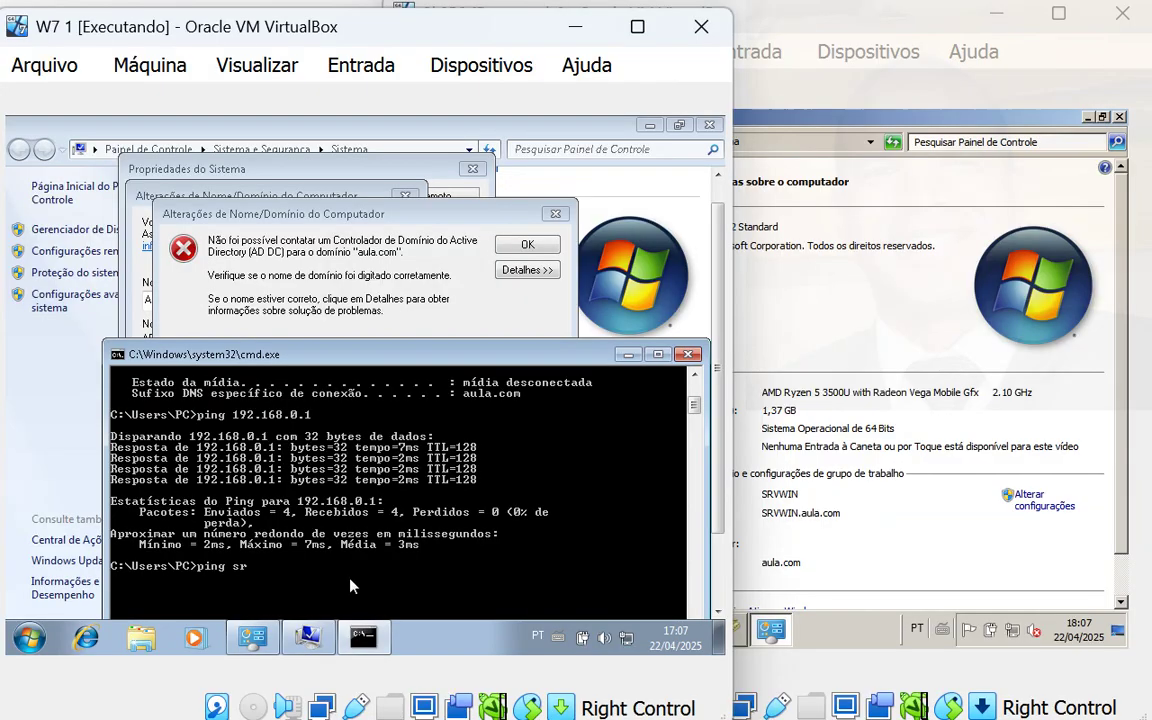
text(vwin.aula.com)
key(Return)
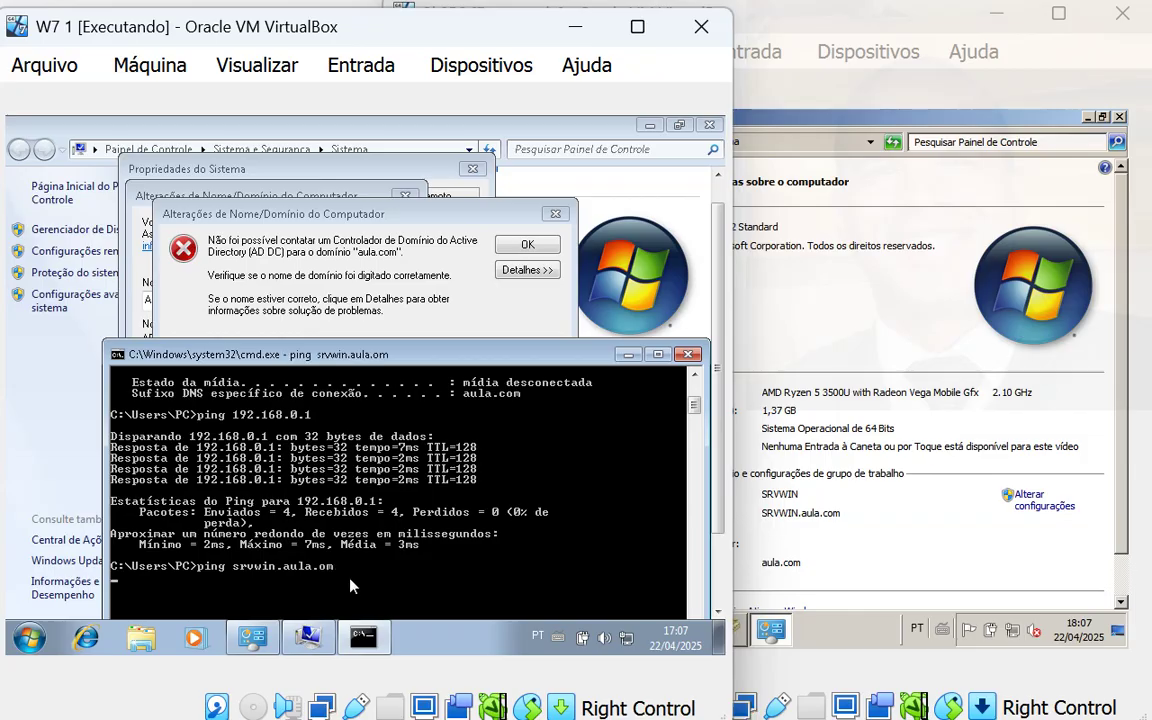
key(ctrl+c)
key(Up)
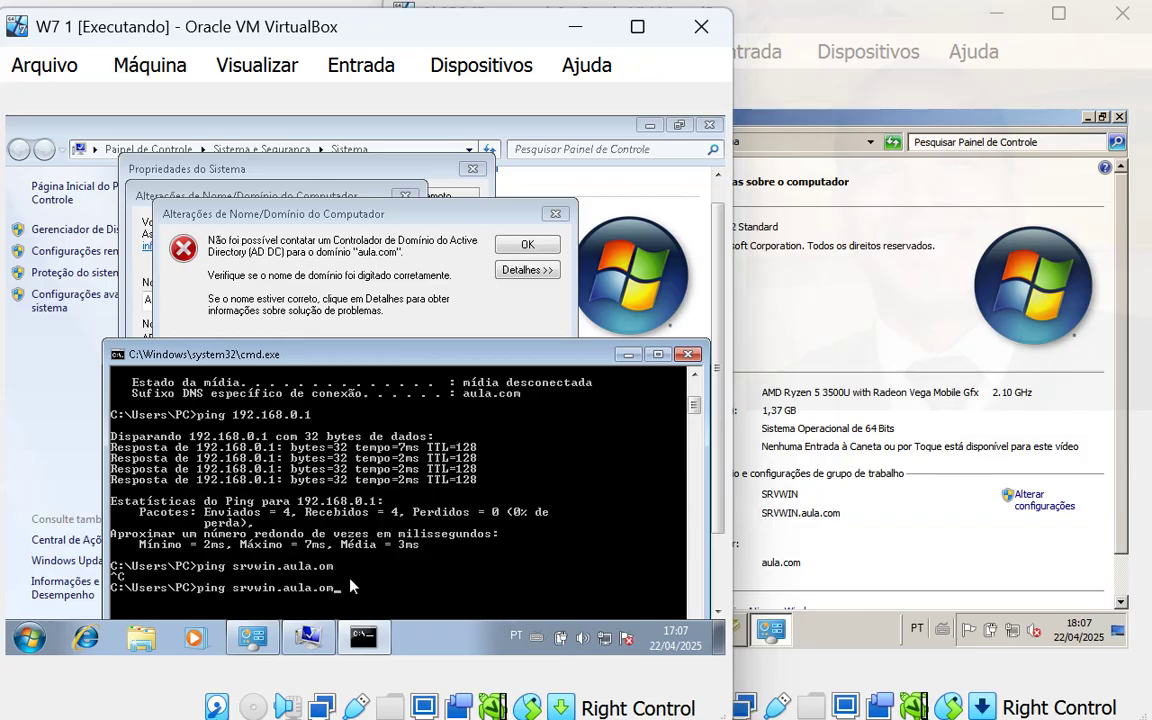
key(BackSpace)
key(BackSpace)
text(com)
key(Return)
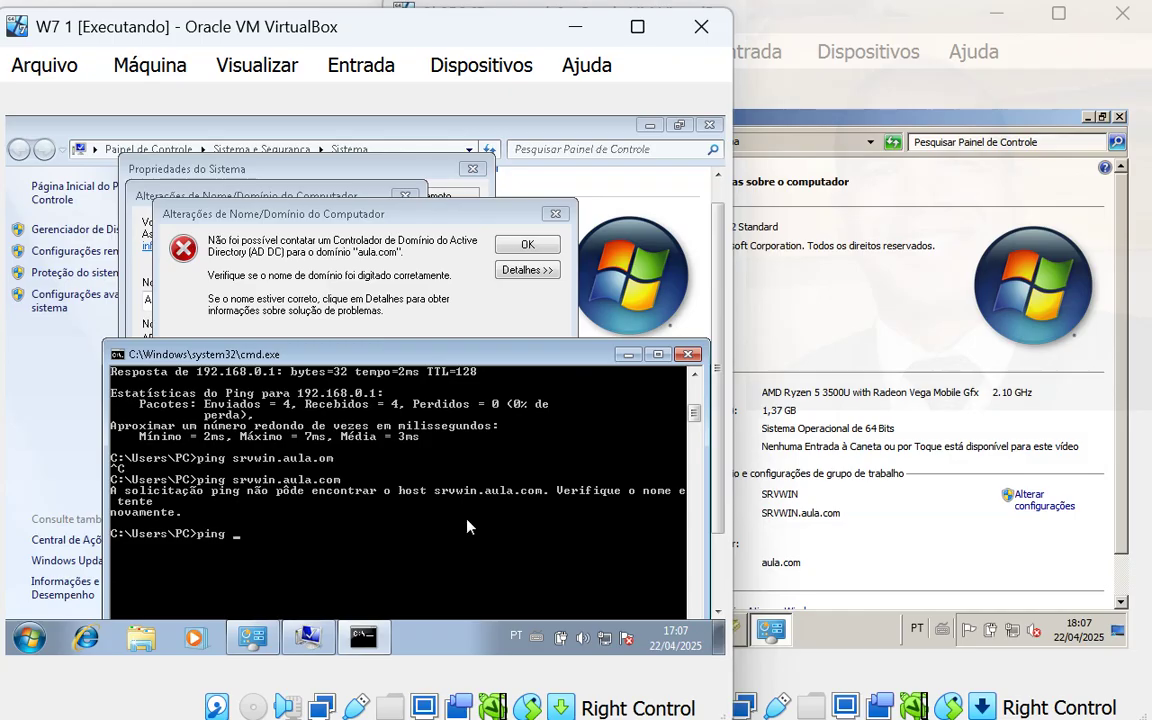
- Ping srvwin successfully, retry srvwin.aula.com (not found), then close the command prompt
text(ping srvwin)
key(Return)
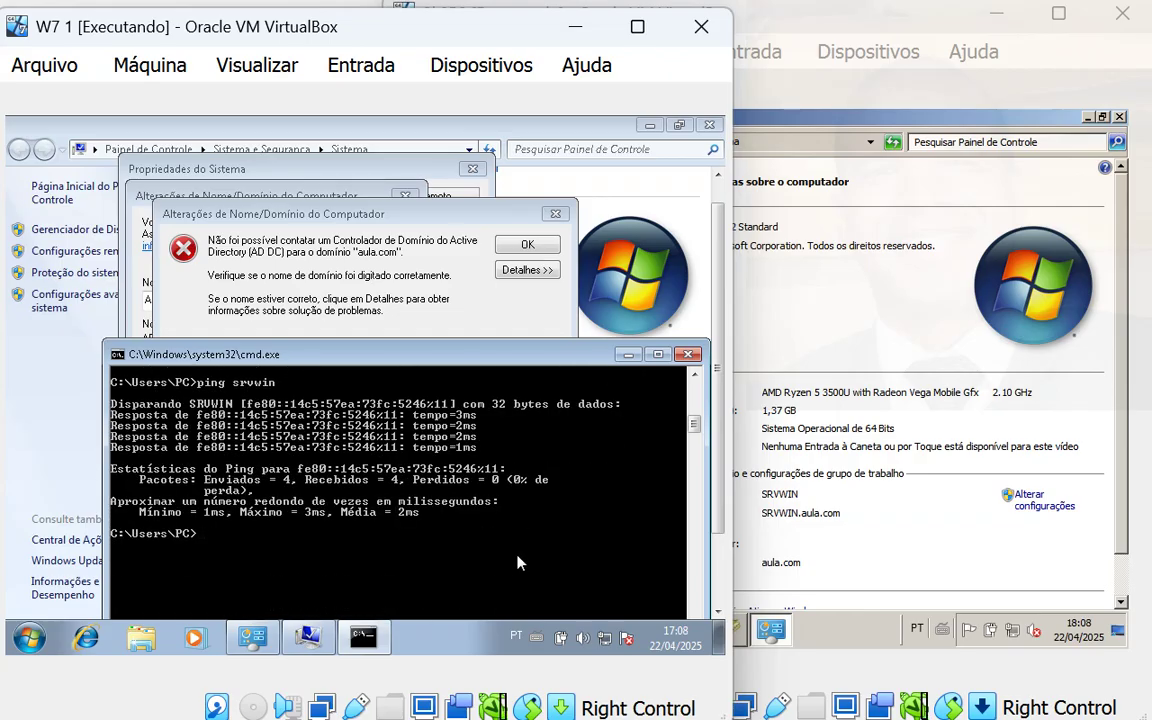
text(g)
key(BackSpace)
key(BackSpace)
key(BackSpace)
text(srvwin.com)
key(Return)
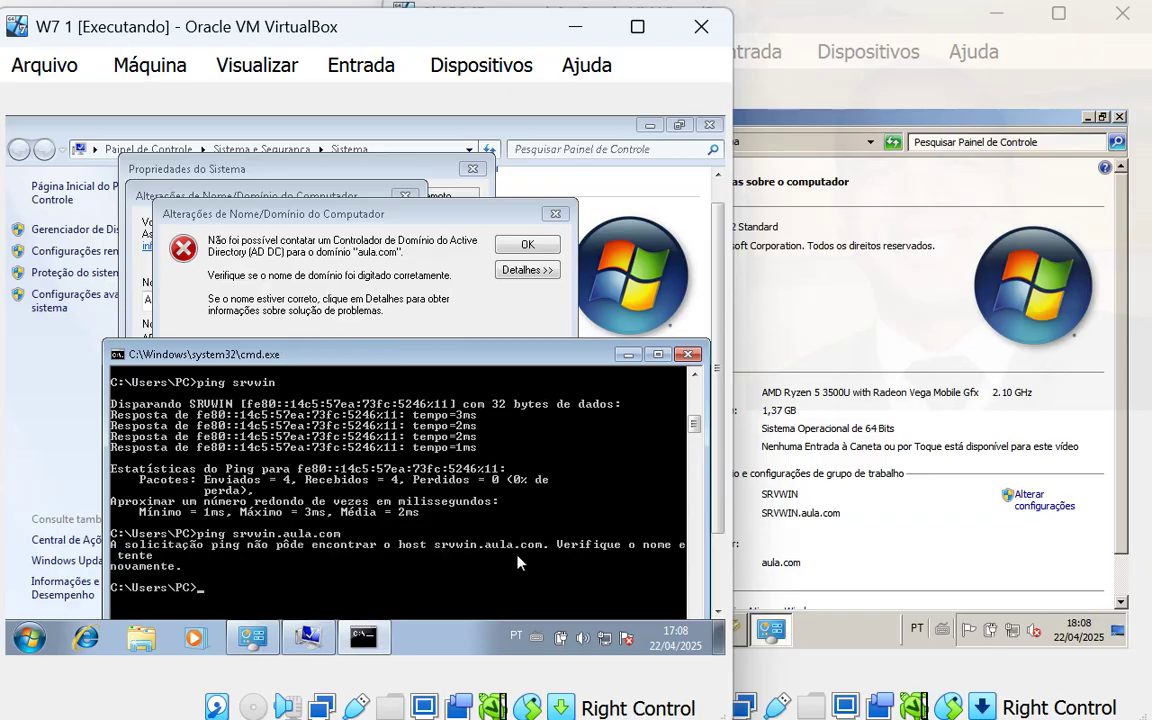
click(688, 354)
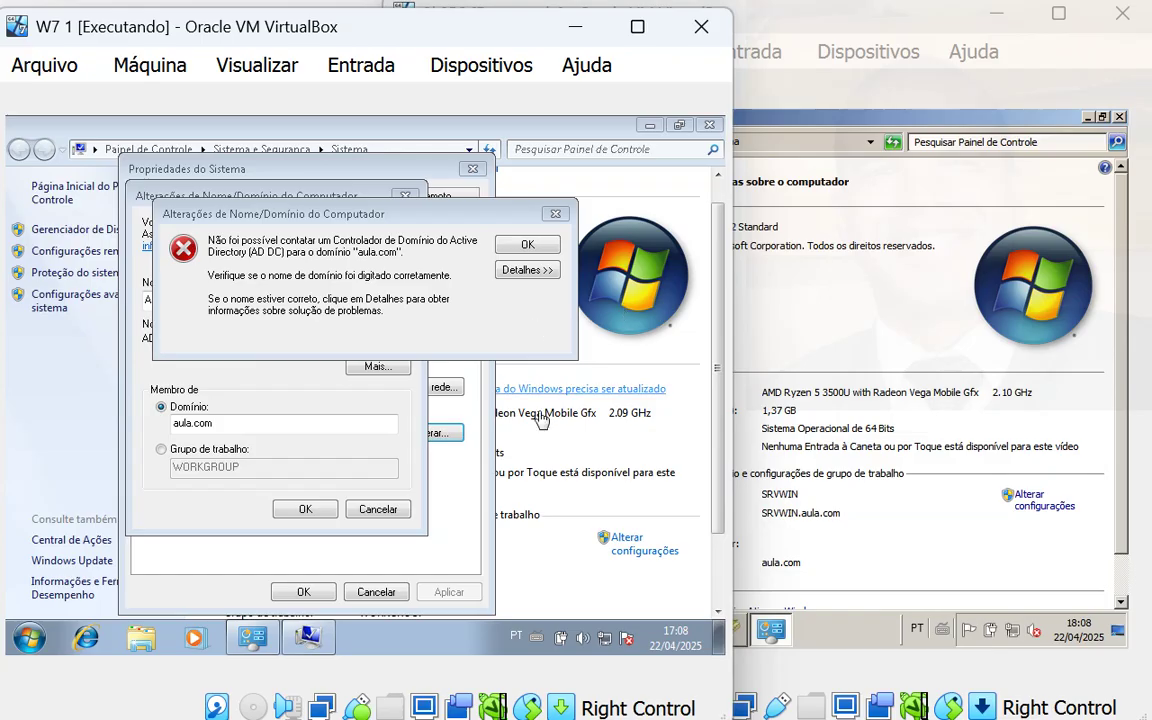
- Launch a new cmd window and run ipconfig /all, revealing DNS servers 8.8.8.8 and 8.8.4.4
click(30, 637)
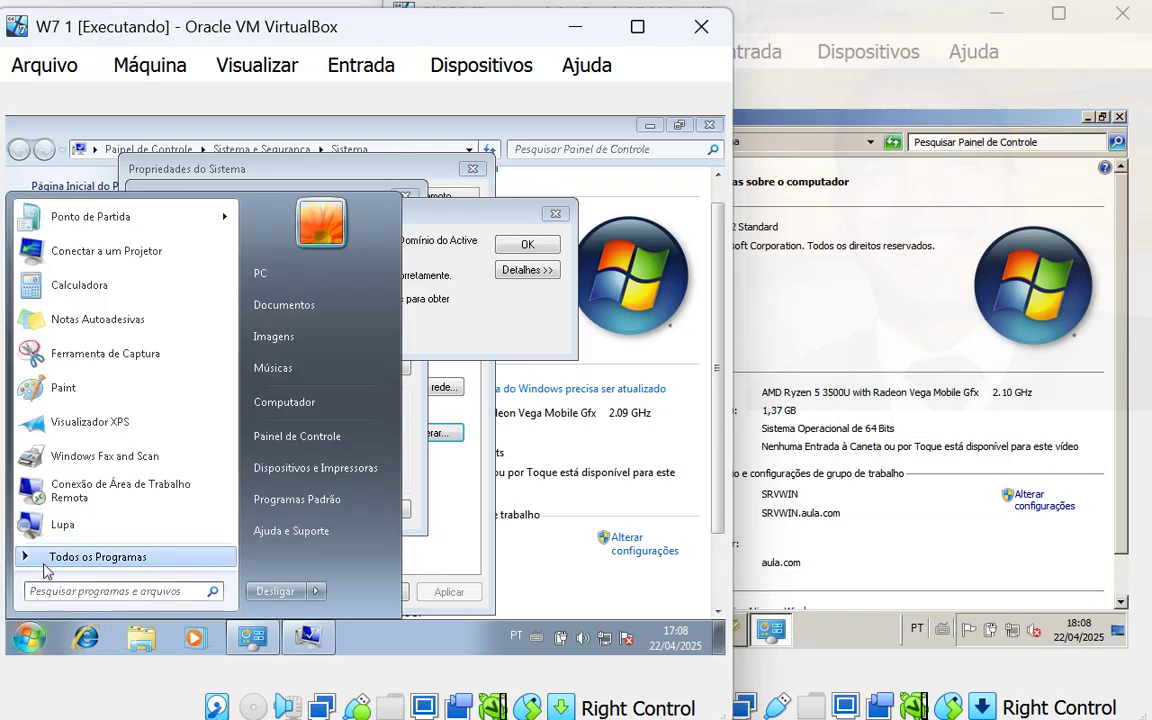
text(cmd)
key(Return)
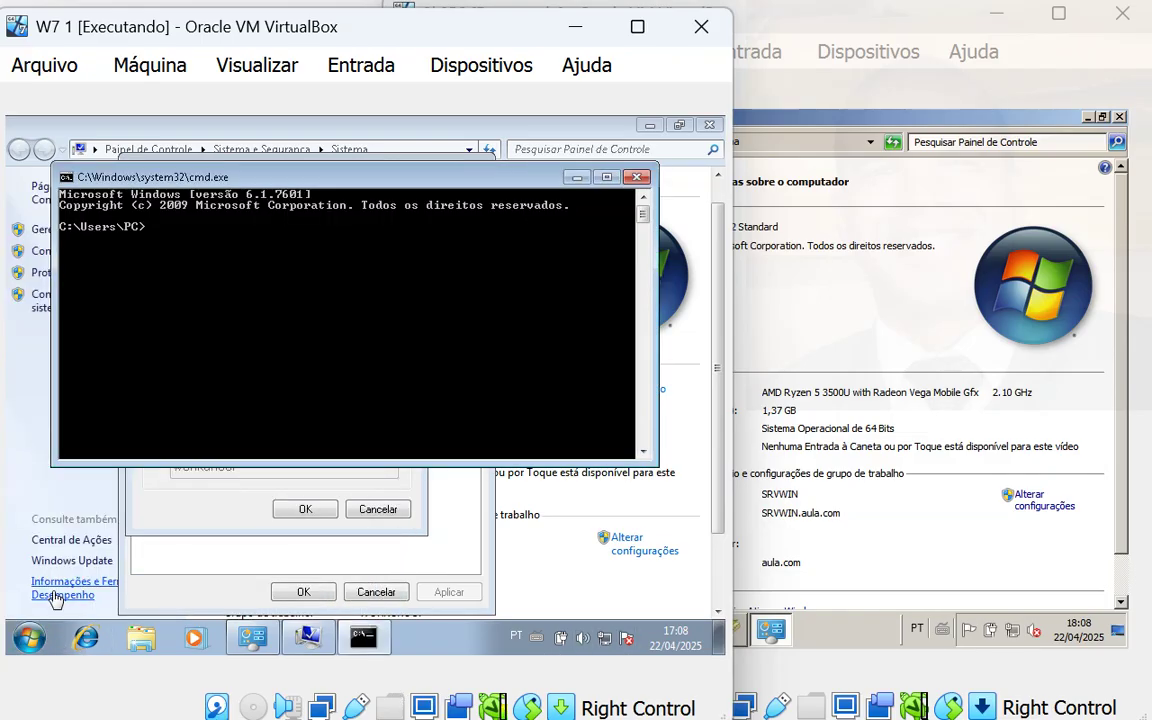
text(ipconfig /all)
key(Return)
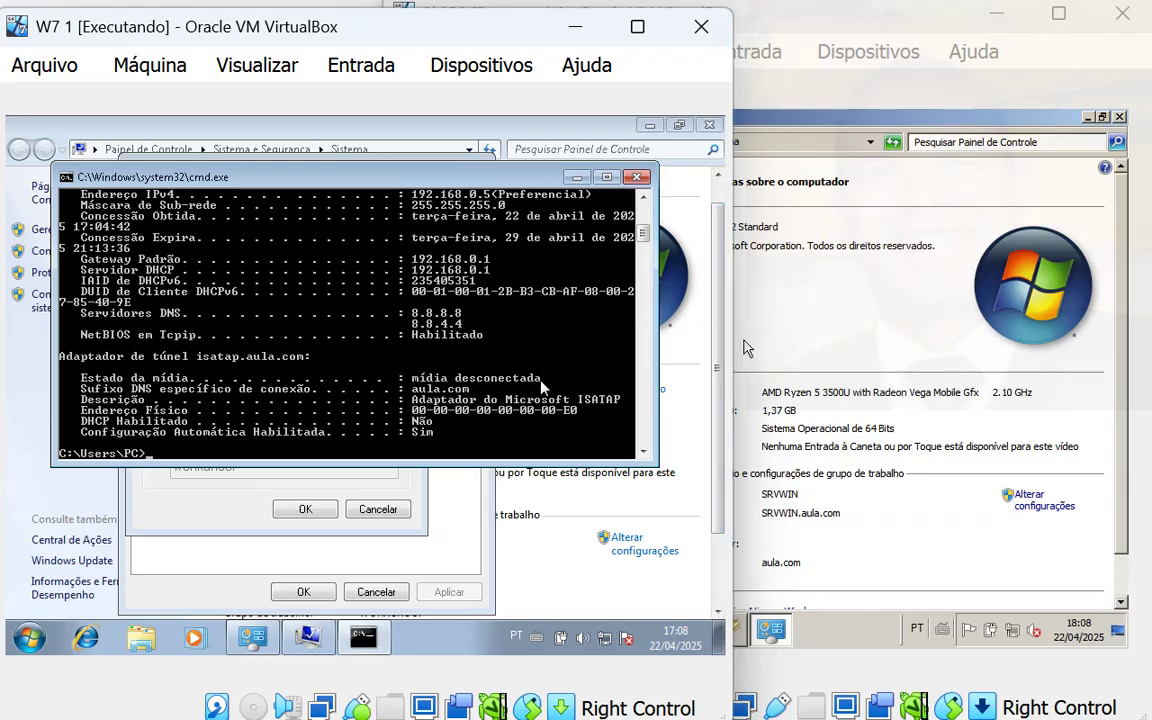
- On the 2k8R2 server, expand Servidor DHCP > srvwin.aula.com in Server Manager
click(884, 518)
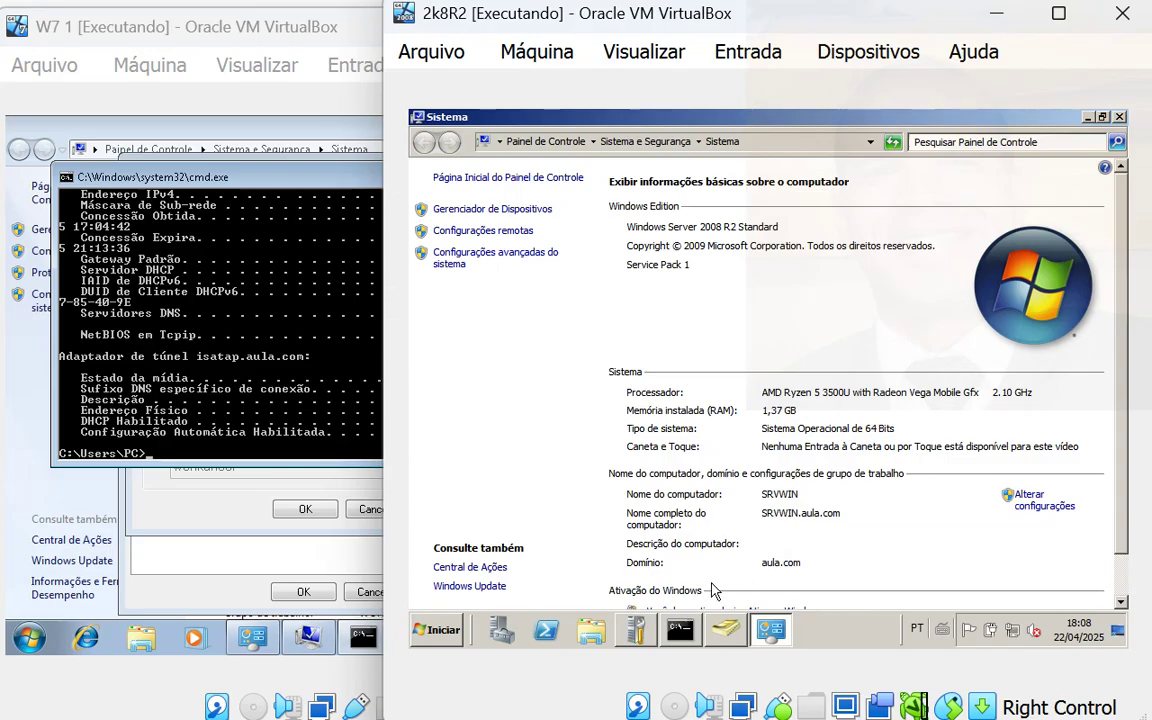
click(507, 635)
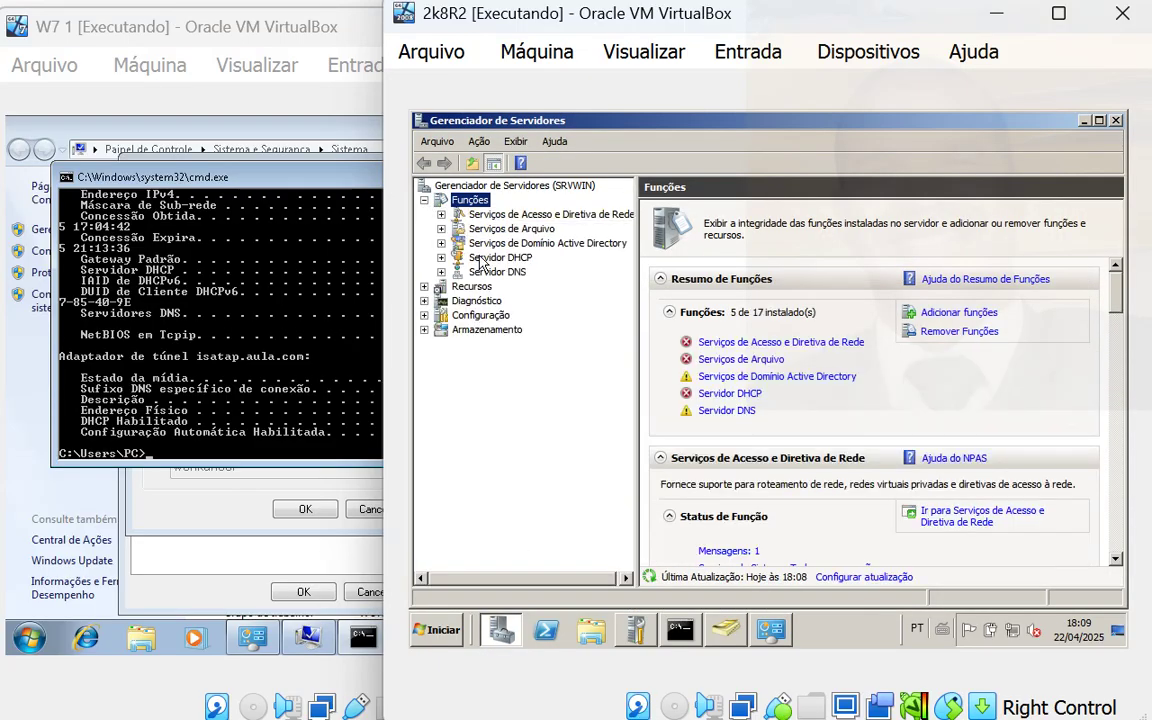
click(481, 259)
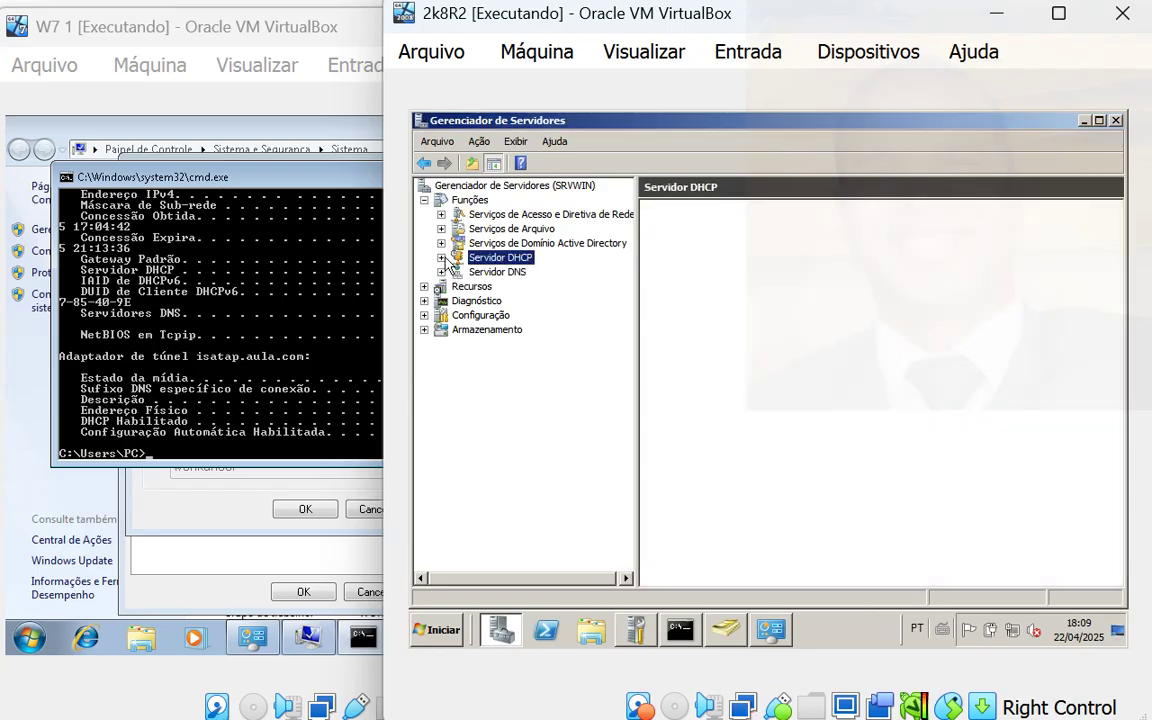
click(441, 258)
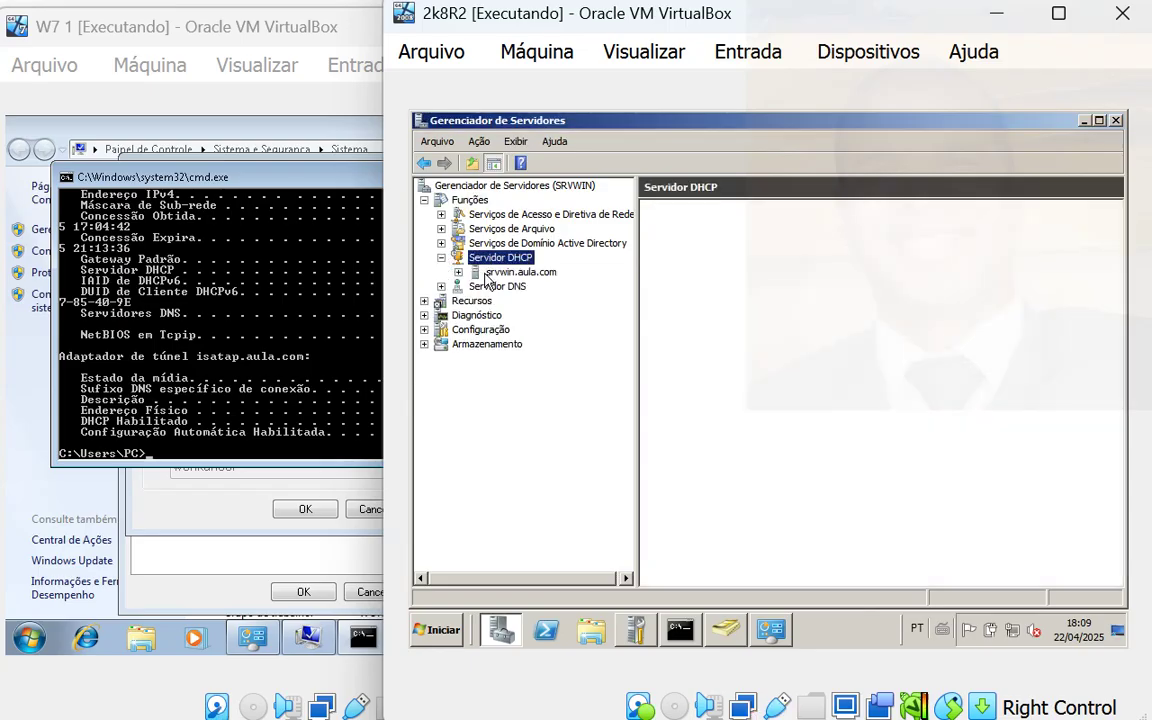
double_click(490, 273)
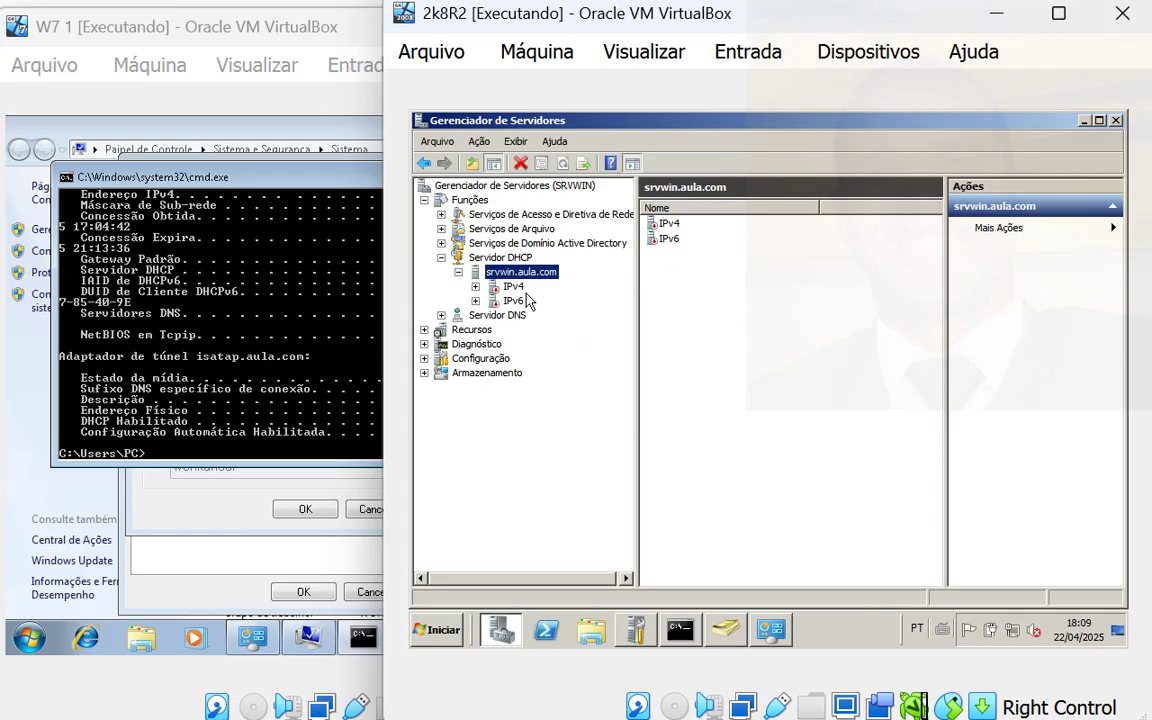
- Expand IPv4 and scope 192.168.0.0 to view the lease 192.168.0.5 for PC-PC.aula.com
click(476, 287)
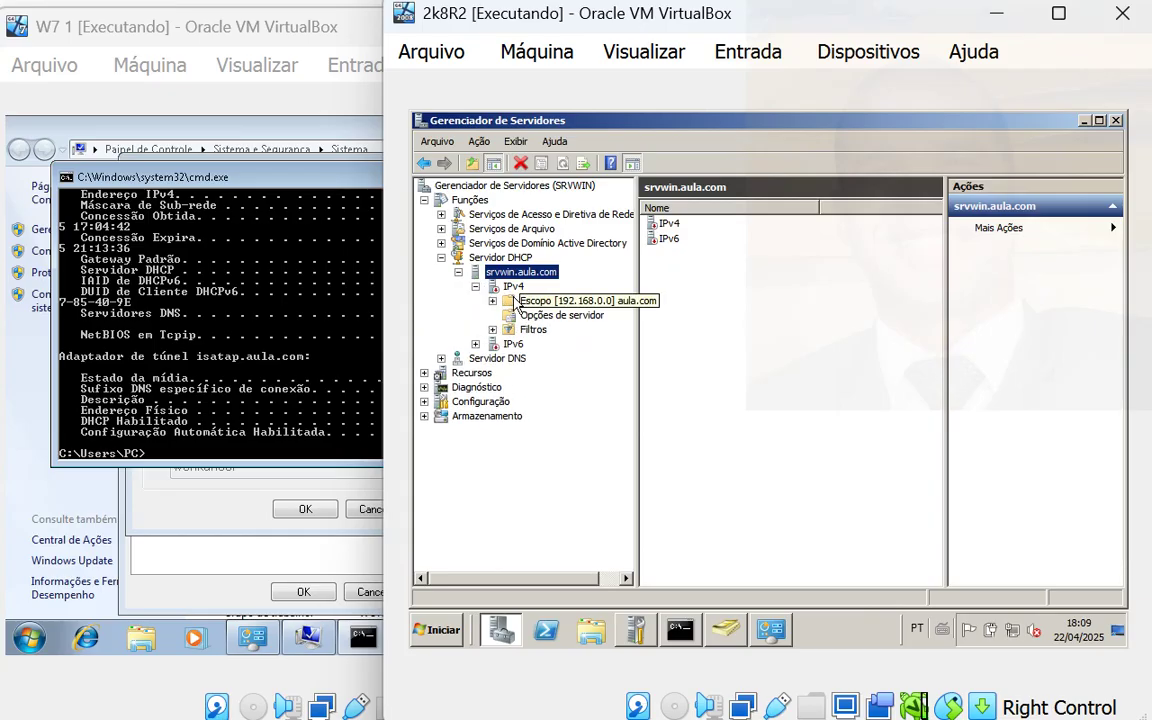
double_click(516, 302)
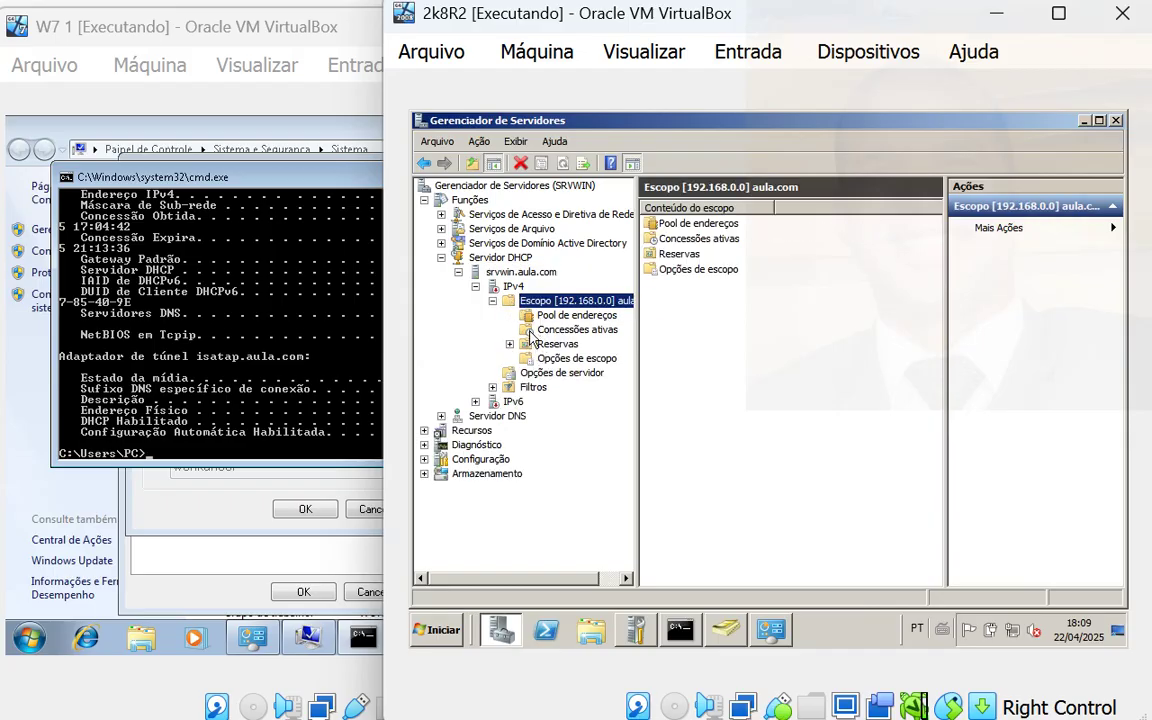
click(545, 330)
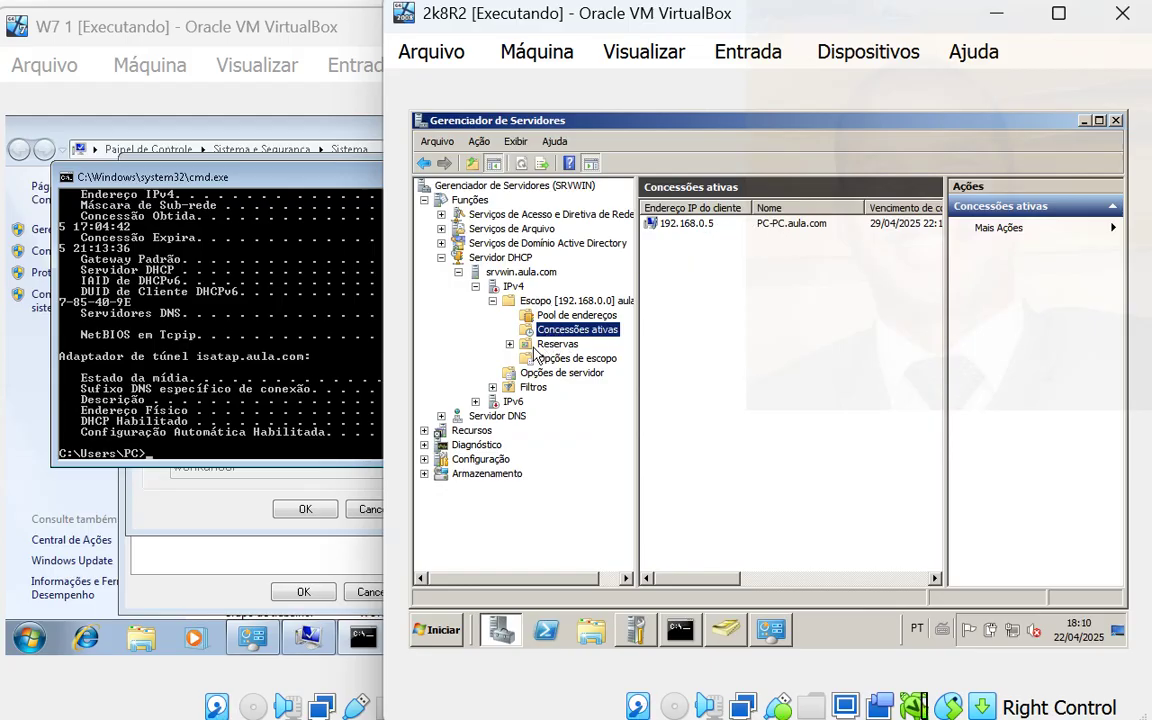
- View the scope options, widening the list: router 192.168.0.1, DNS 8.8.8.8/8.8.4.4, domain aula.com
click(540, 358)
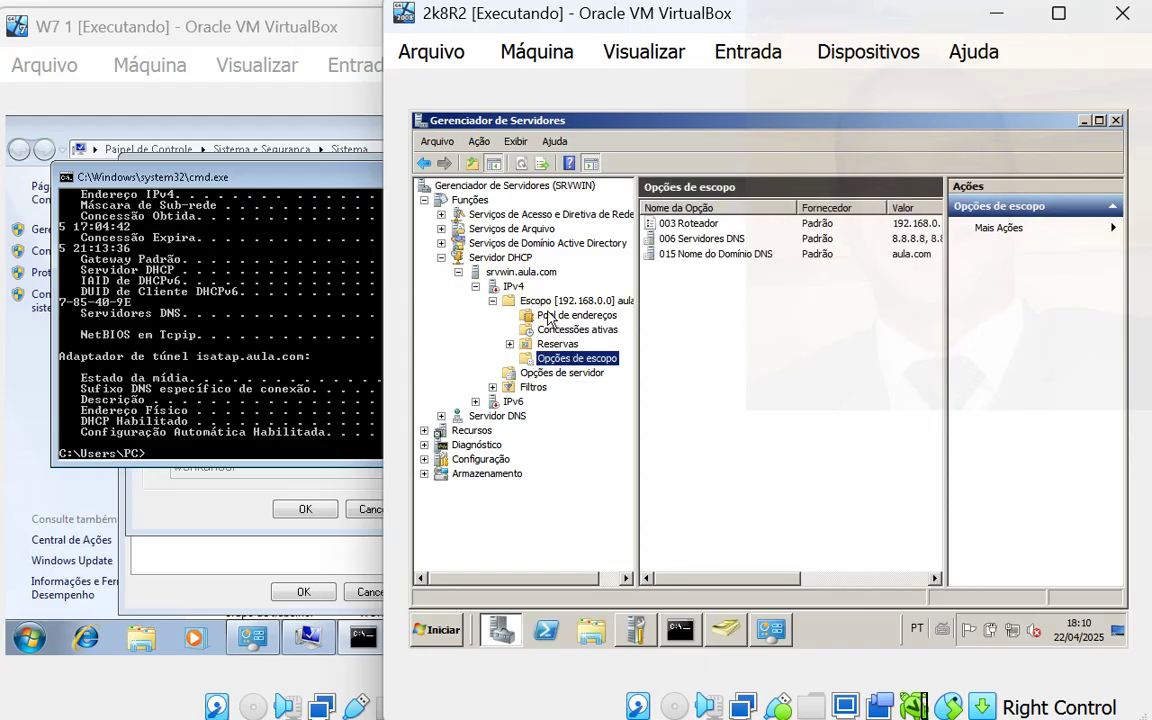
click(547, 306)
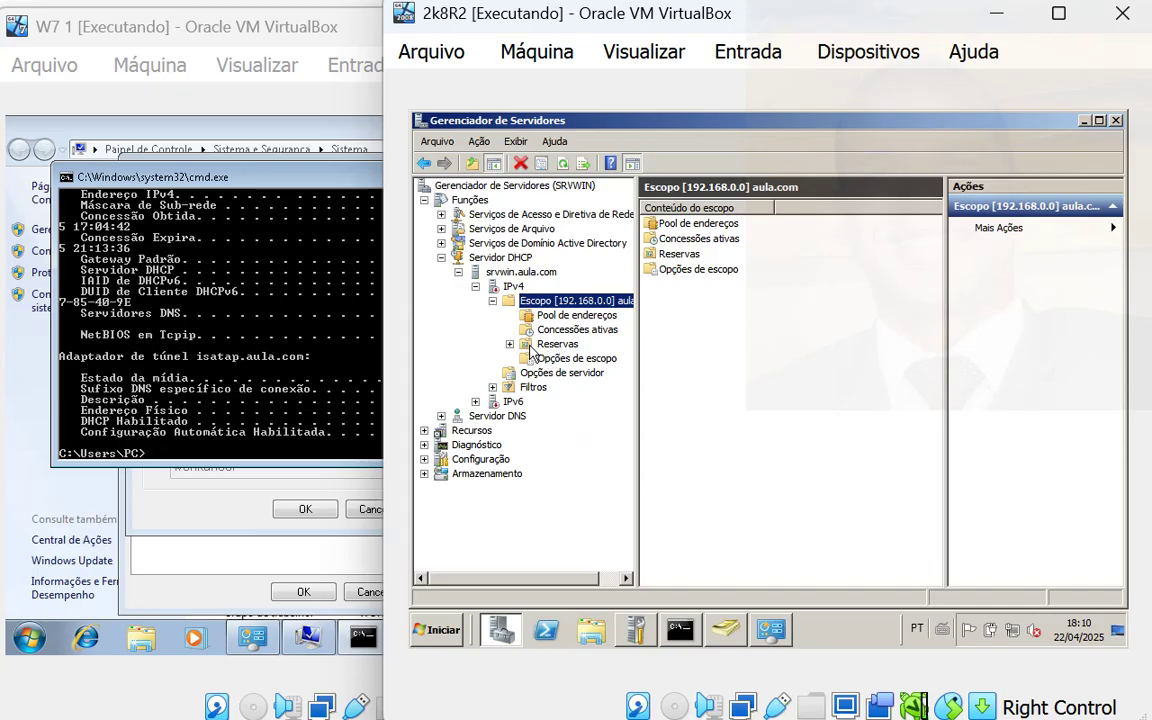
click(532, 346)
click(533, 357)
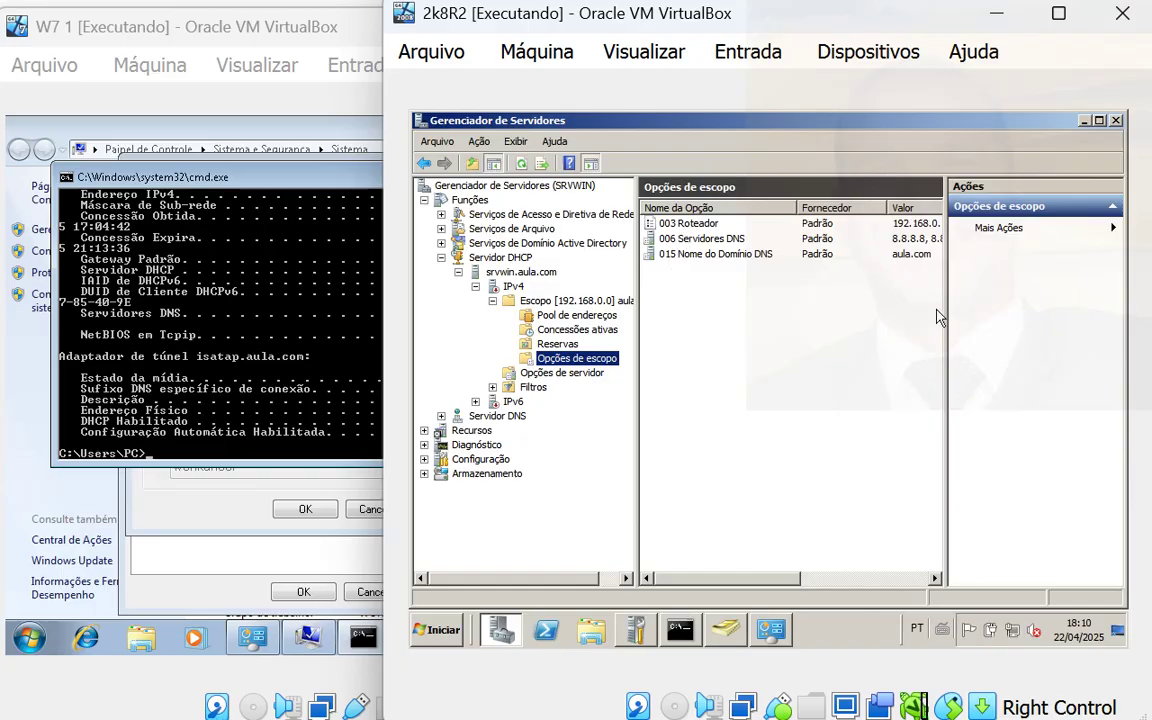
drag(940, 318, 1033, 310)
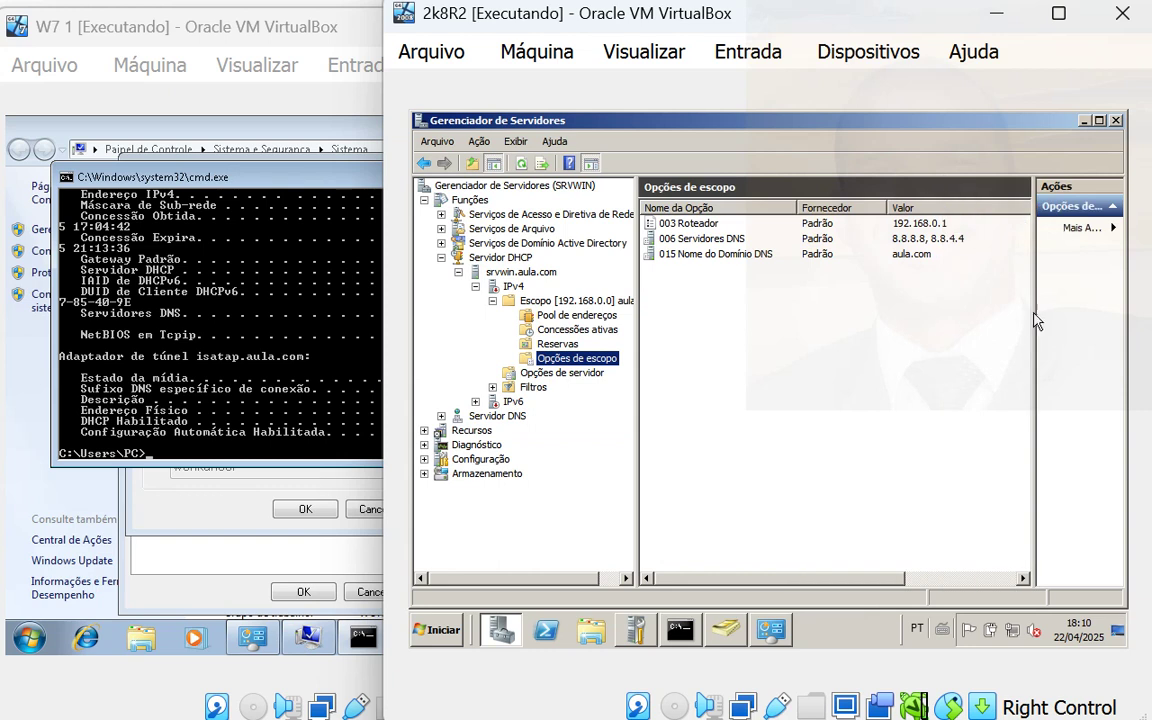
- Open the 003 Roteador scope option, remove and re-add 192.168.0.1, then cancel
click(692, 225)
right_click(692, 226)
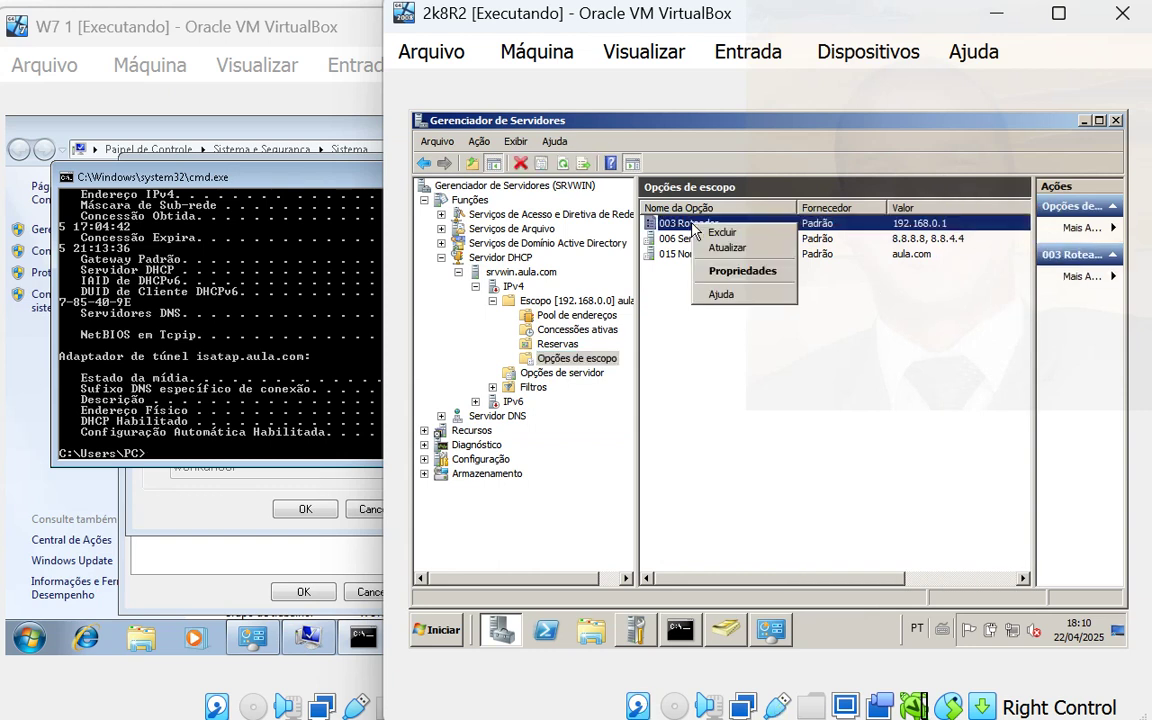
click(740, 271)
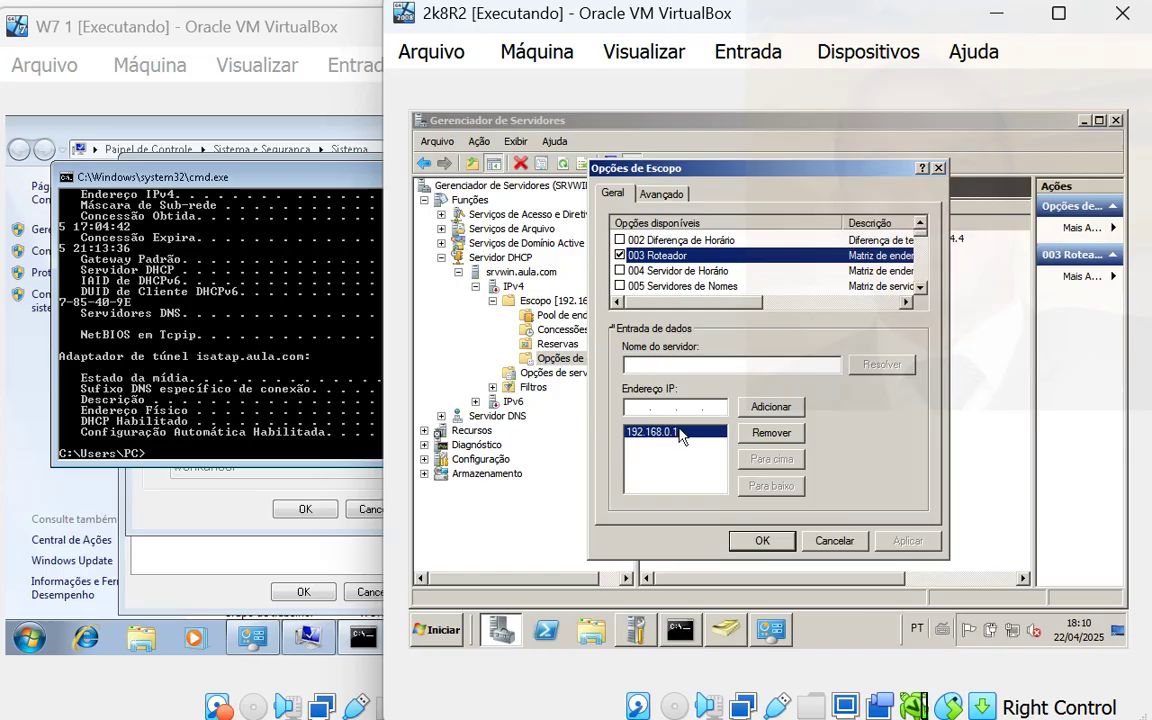
click(771, 433)
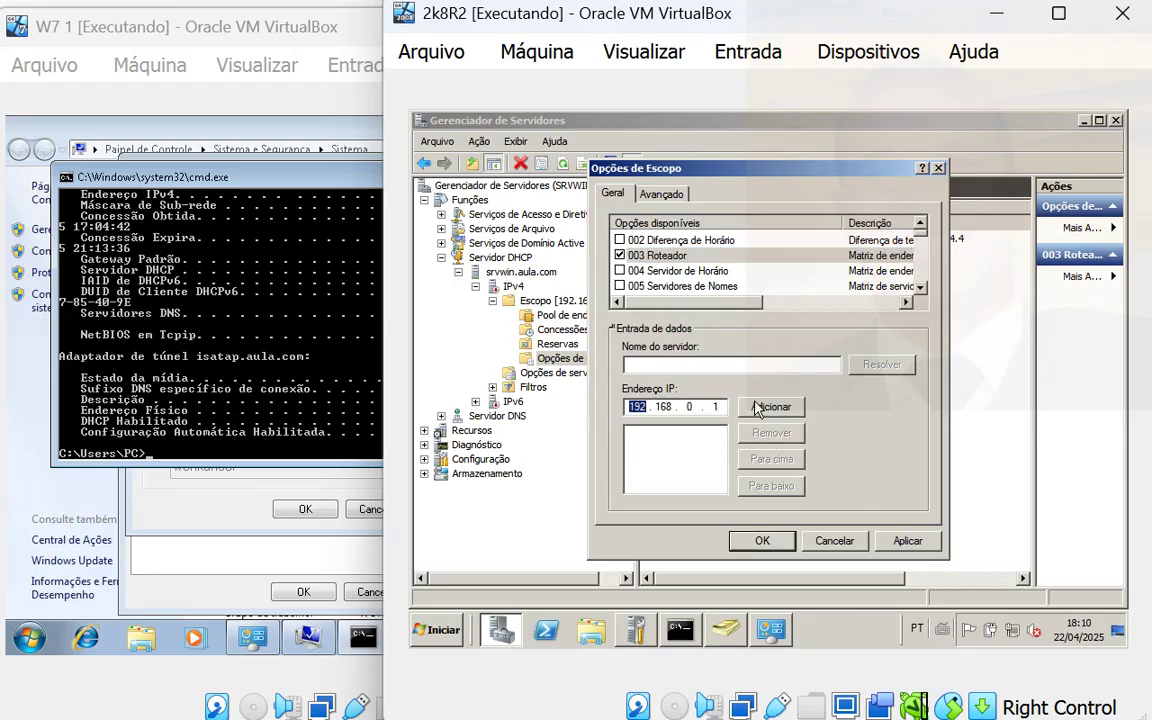
click(757, 409)
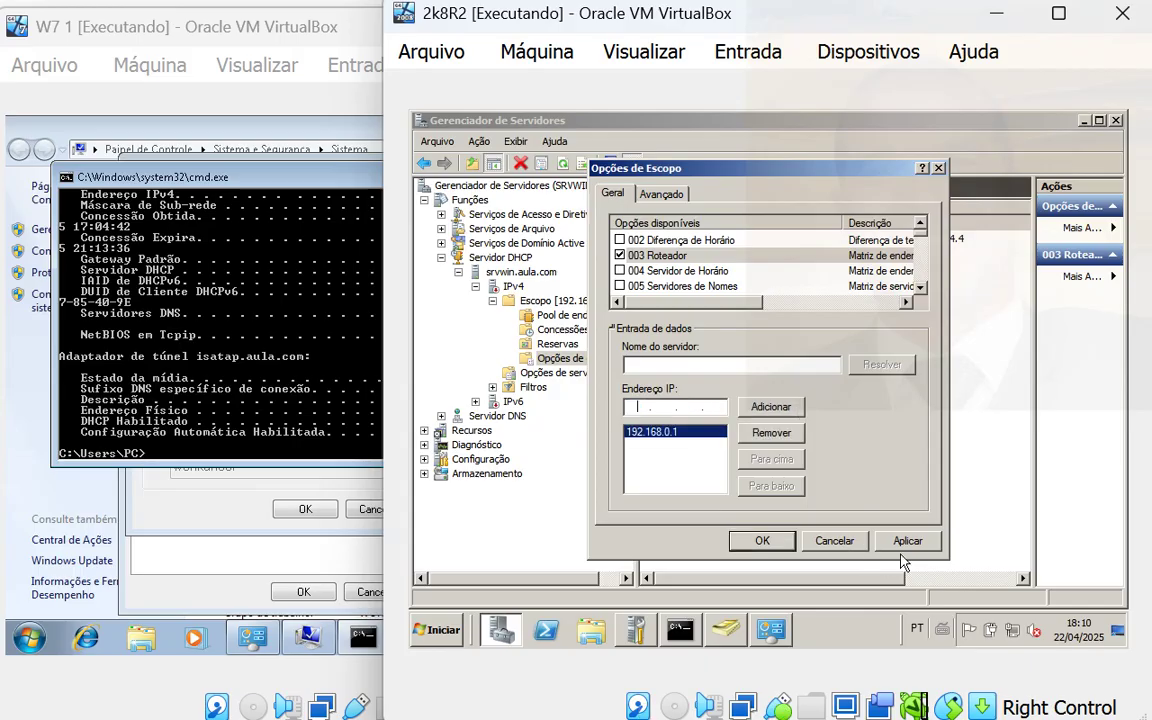
click(826, 541)
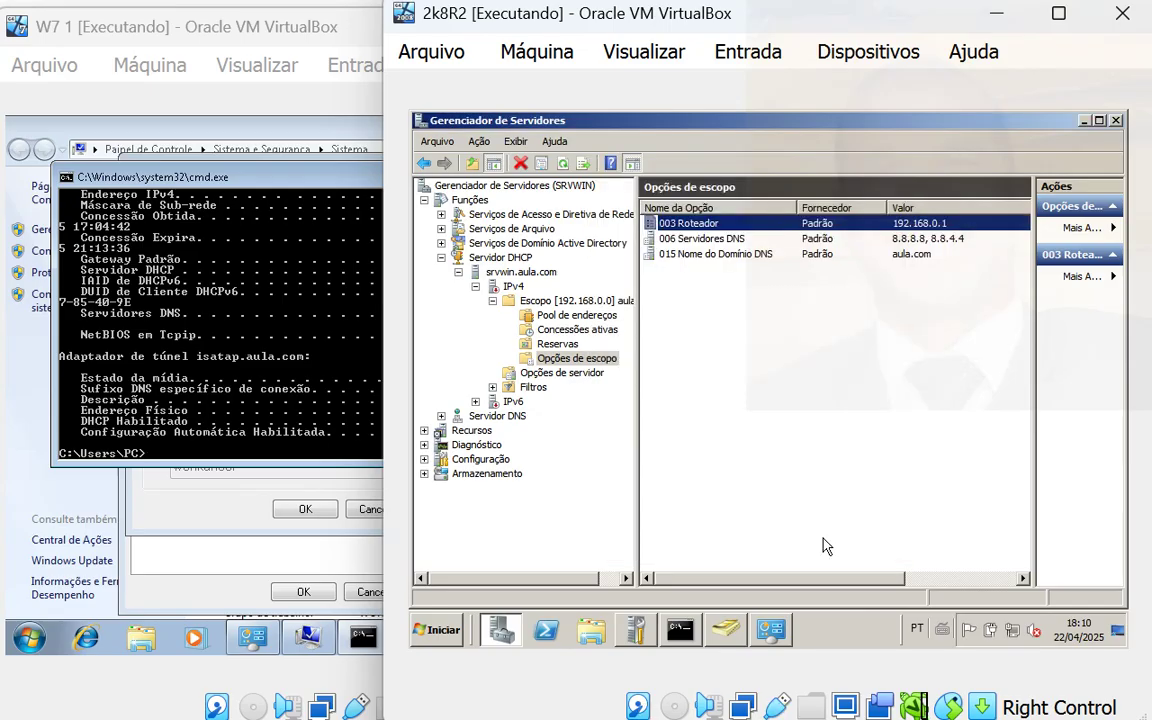
- Try the scope's 006 DNS servers properties, dismiss the warning, and show the server-wide options
right_click(724, 237)
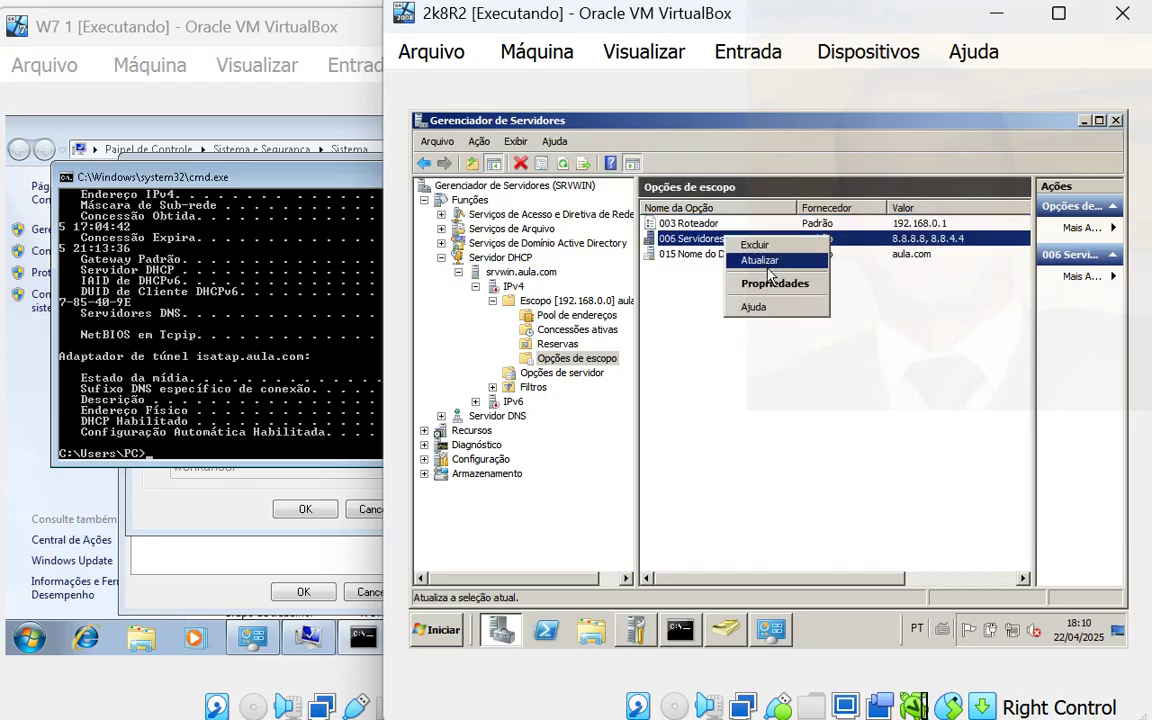
click(775, 285)
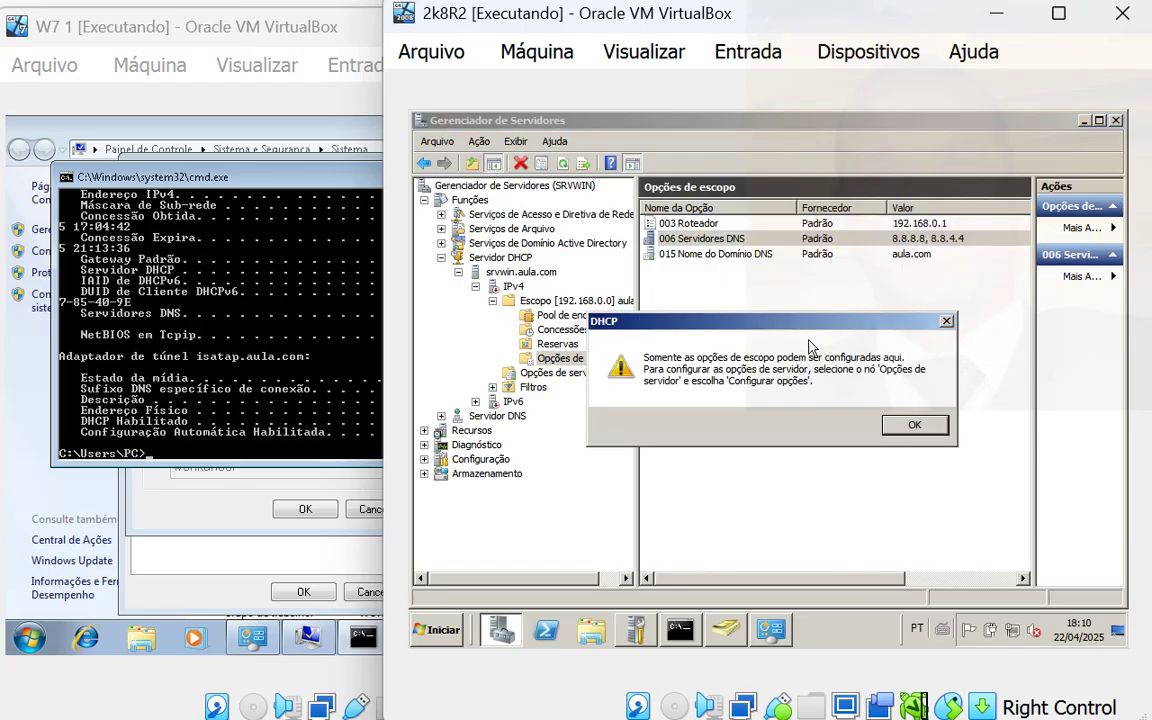
click(912, 425)
click(560, 374)
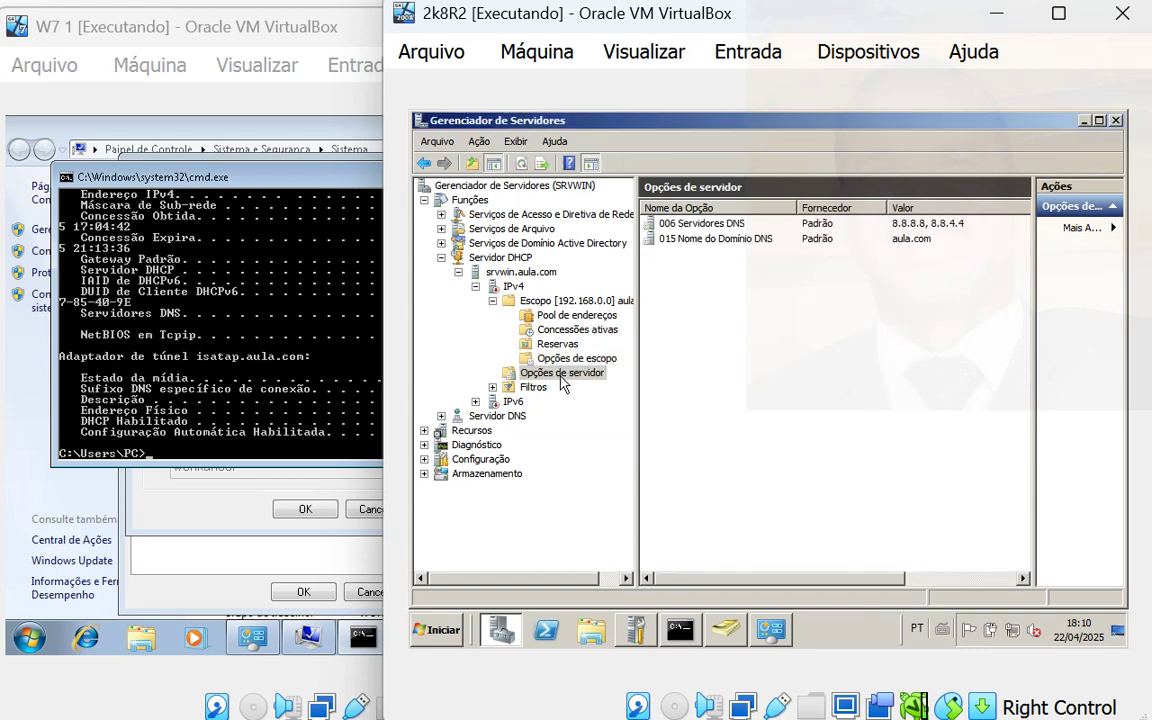
- Add 192.168.0.1 to the server's 006 Servidores DNS and move it above 8.8.8.8 and 8.8.4.4
right_click(731, 225)
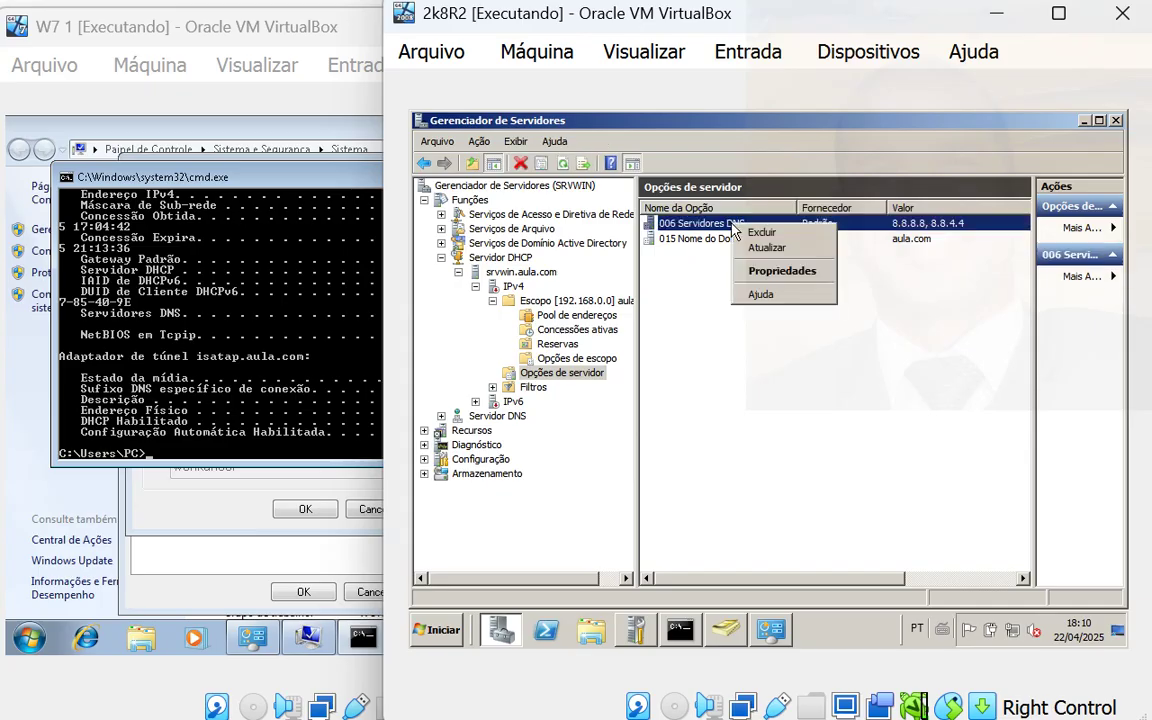
click(780, 271)
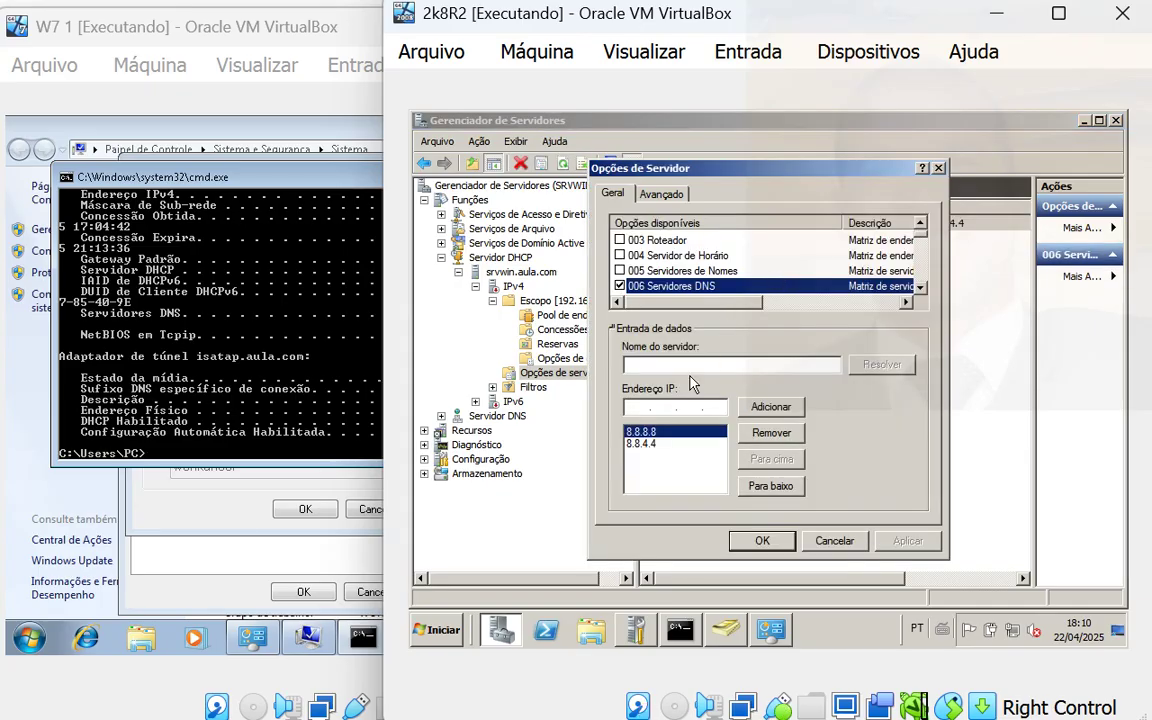
click(640, 407)
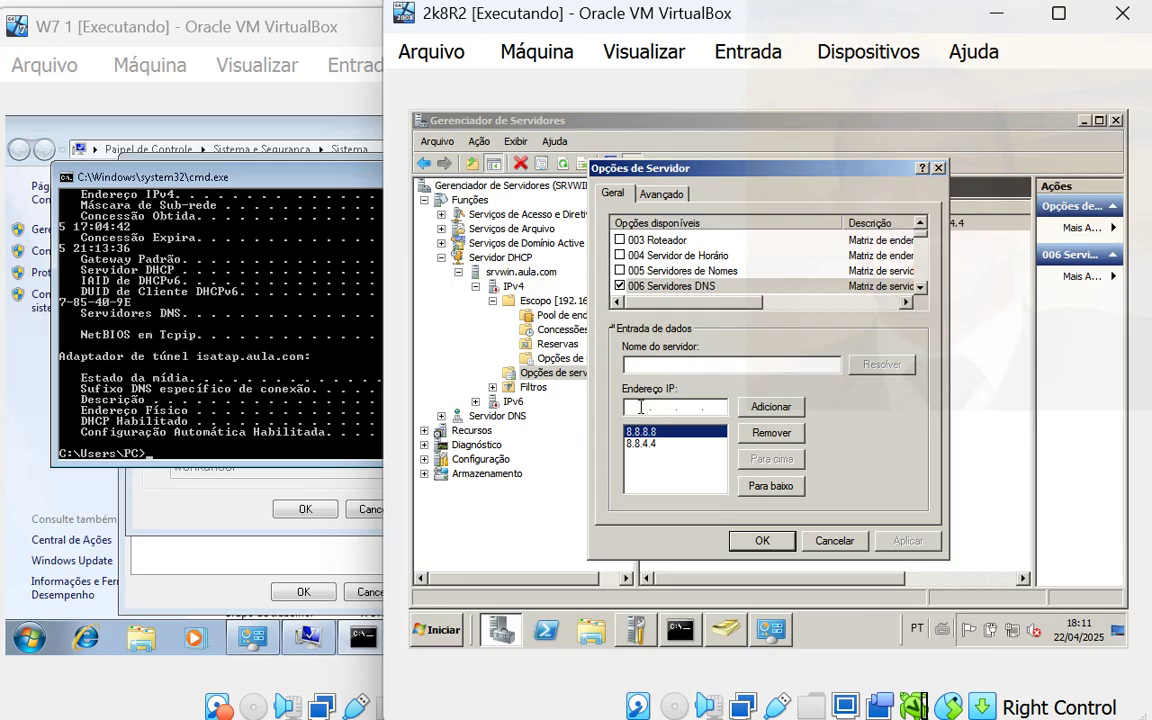
text(68.0.1)
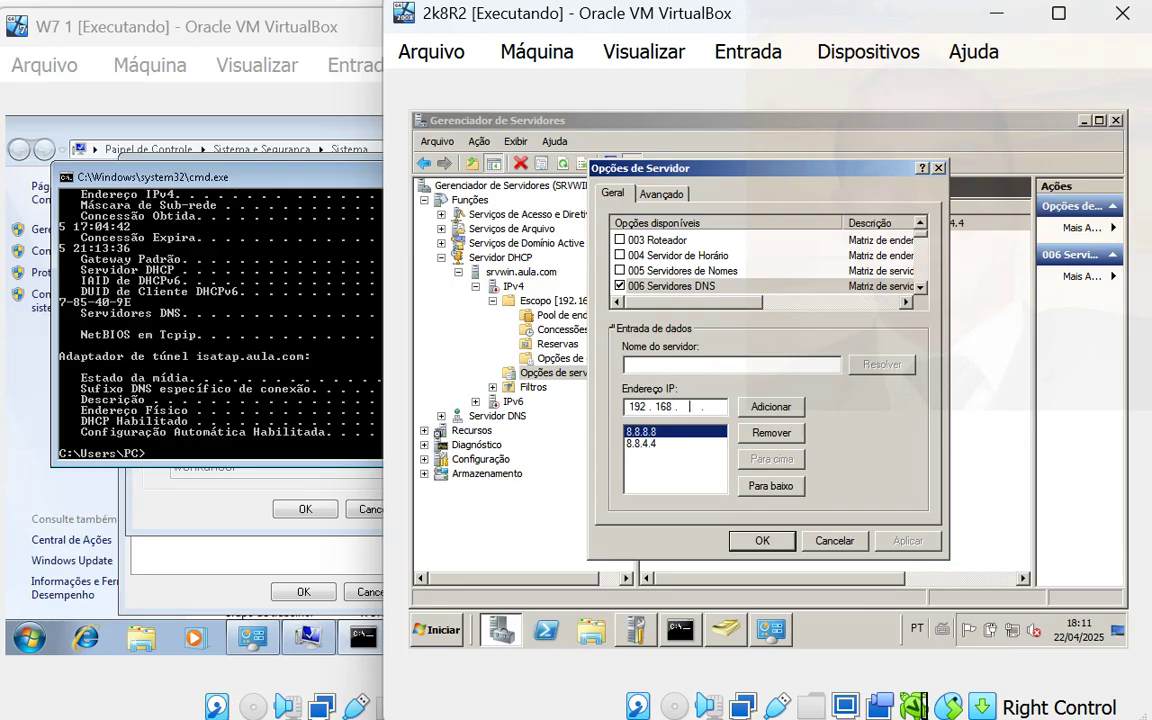
click(771, 406)
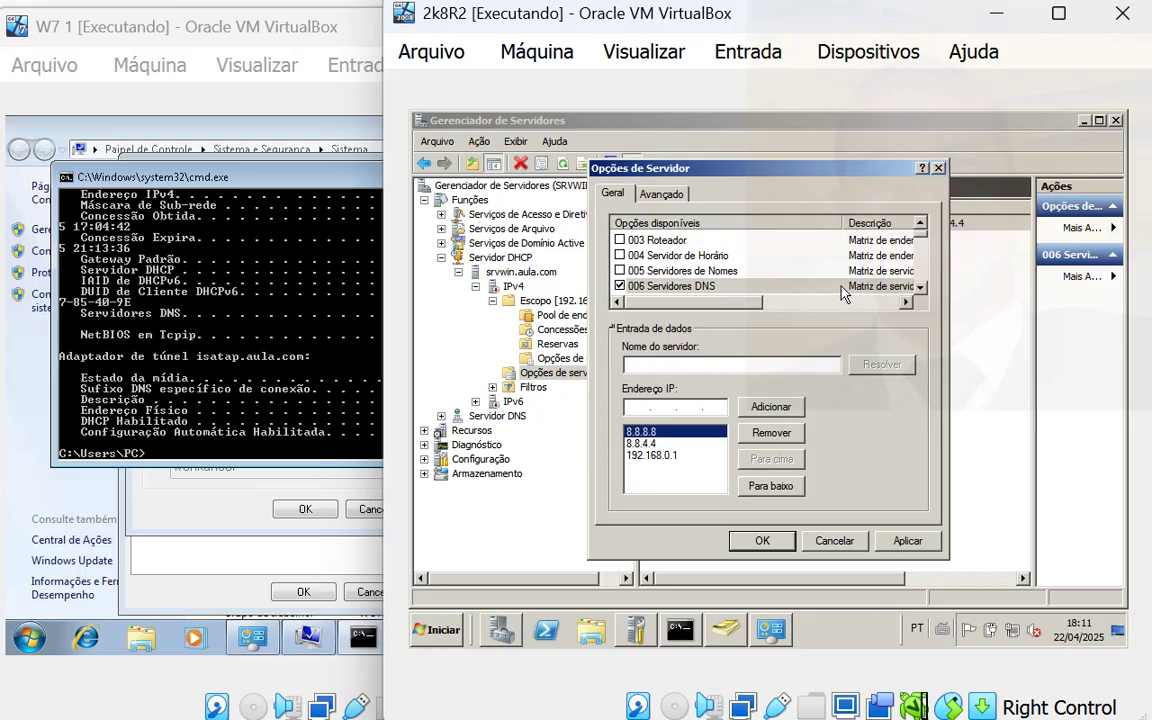
click(662, 456)
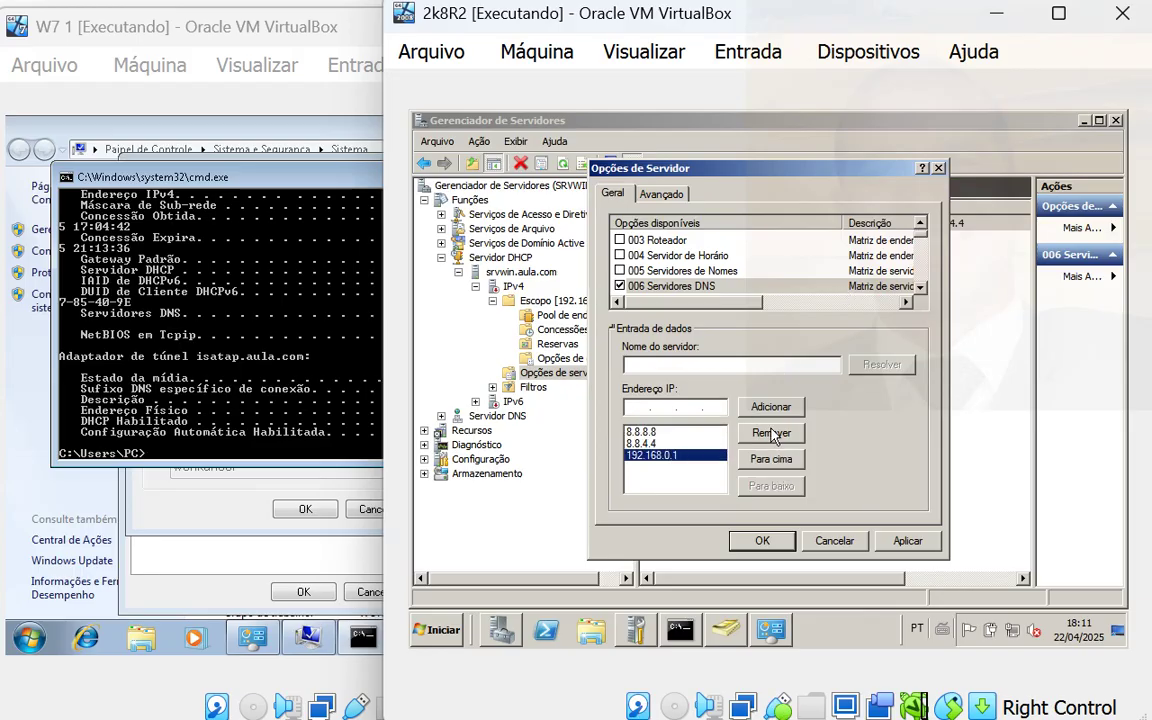
click(773, 462)
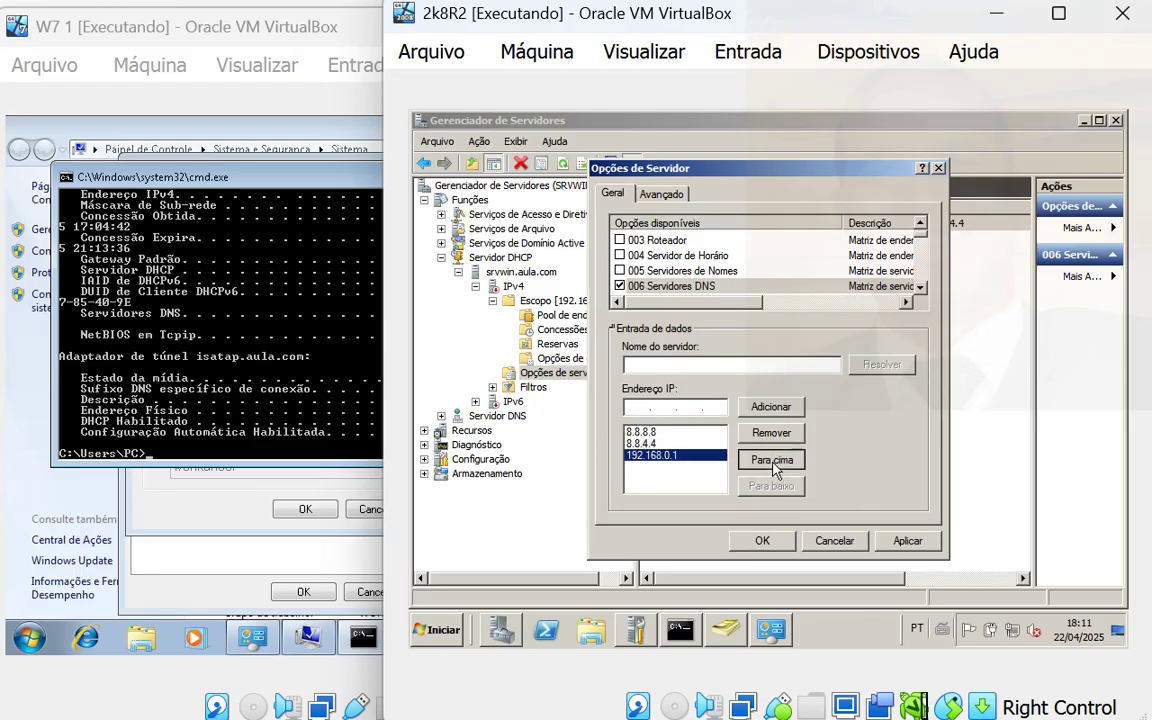
click(772, 461)
click(772, 461)
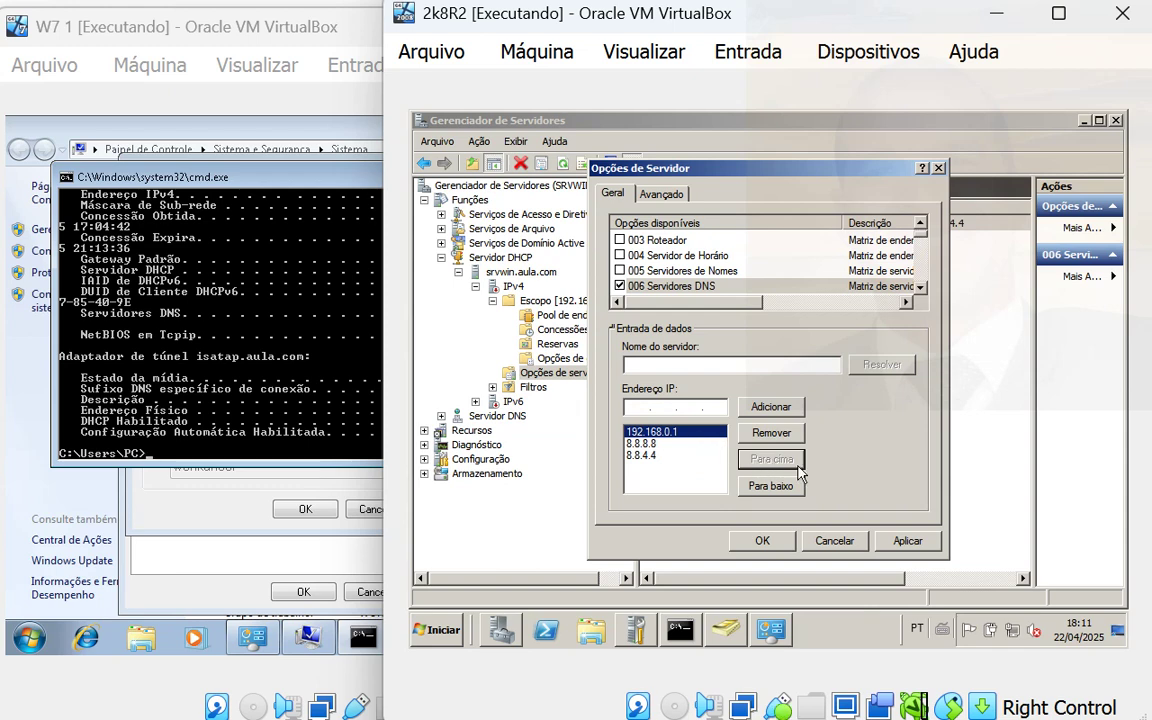
click(762, 540)
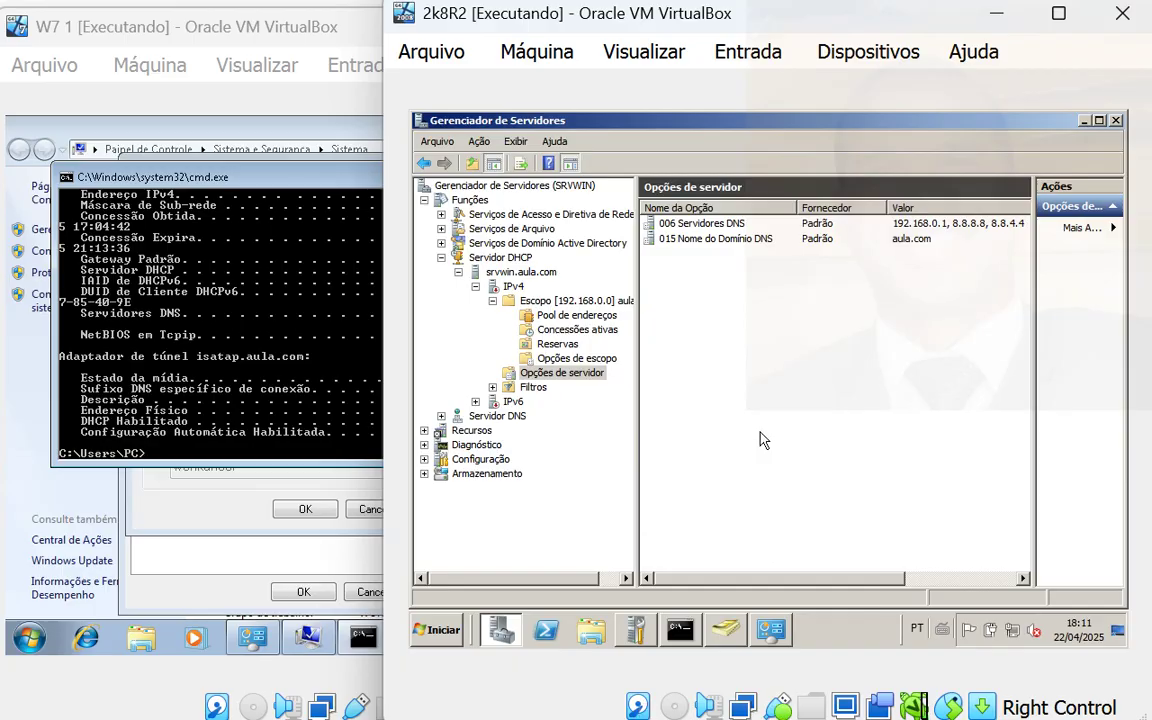
- Select srvwin.aula.com and authorize the DHCP server via Ação > Autorizar
click(492, 301)
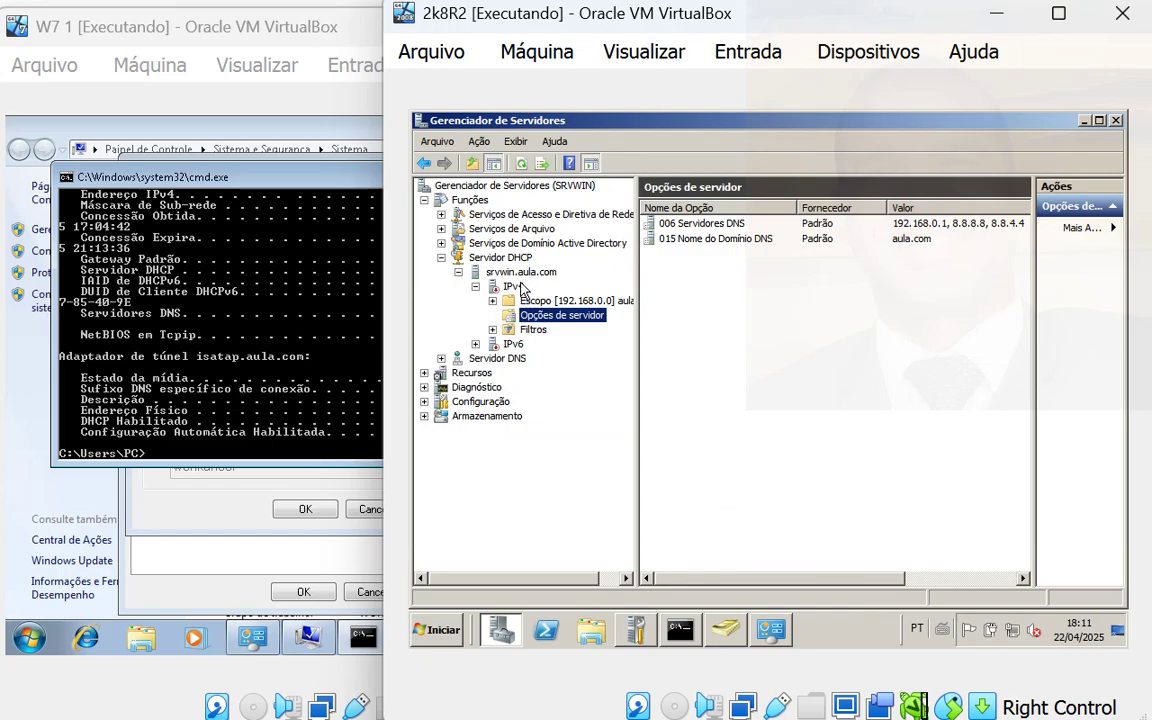
click(515, 275)
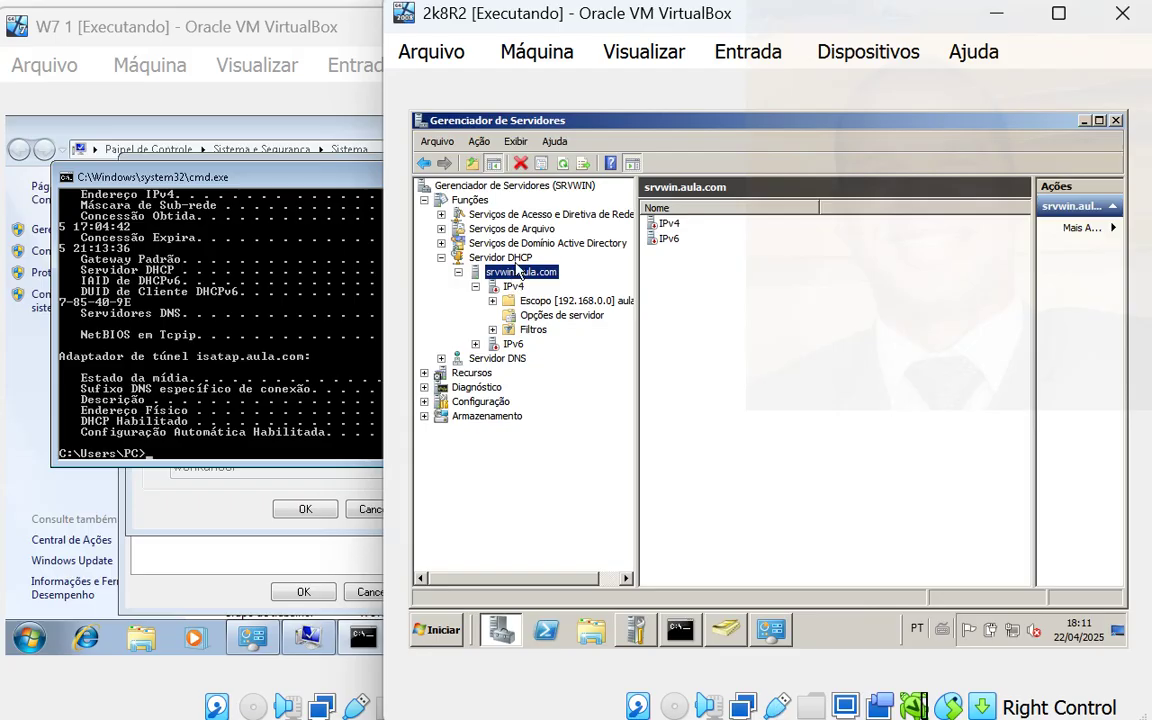
click(479, 142)
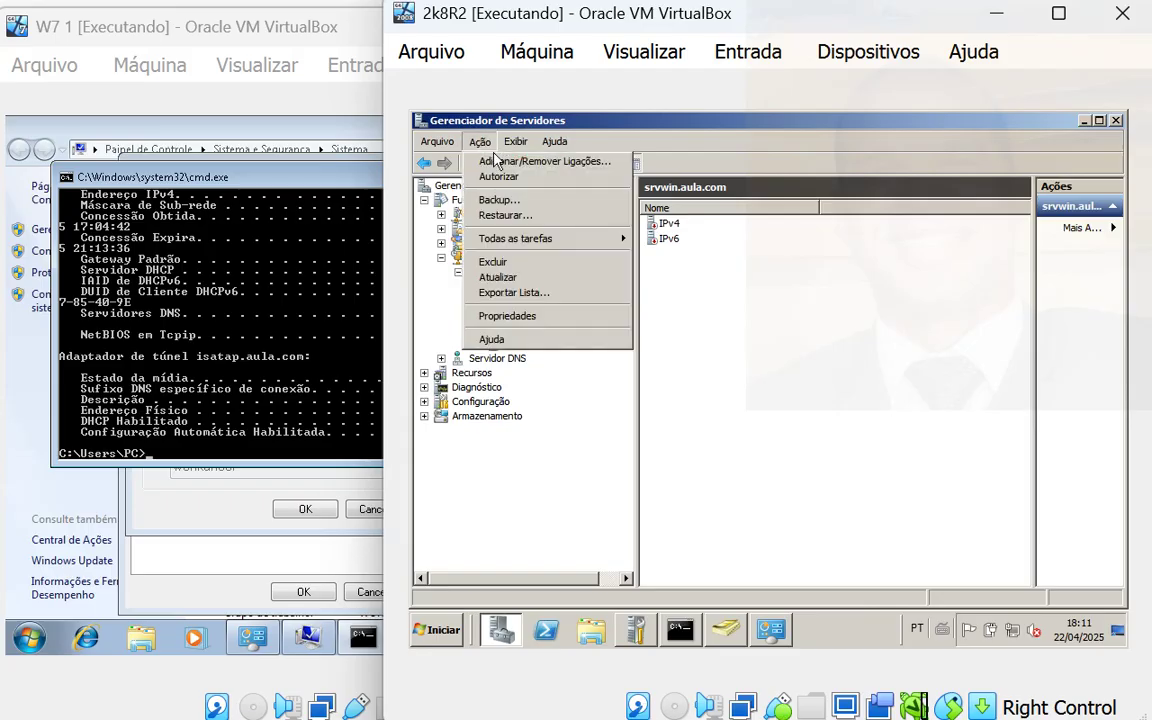
click(638, 298)
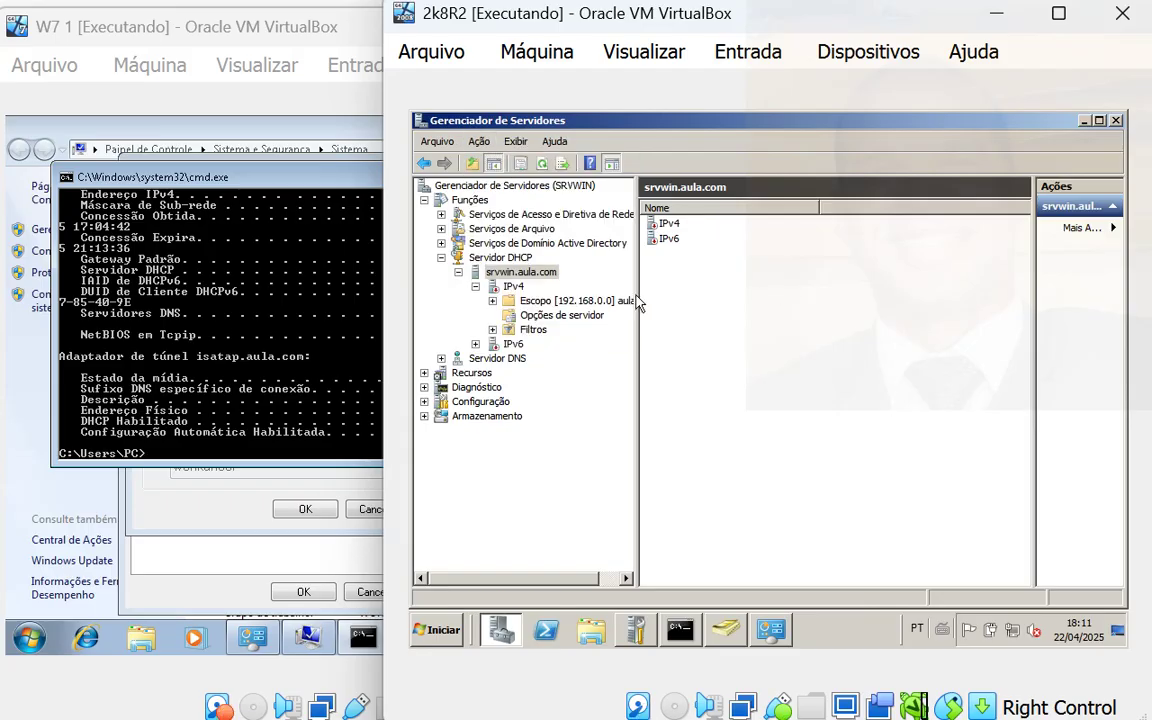
click(524, 273)
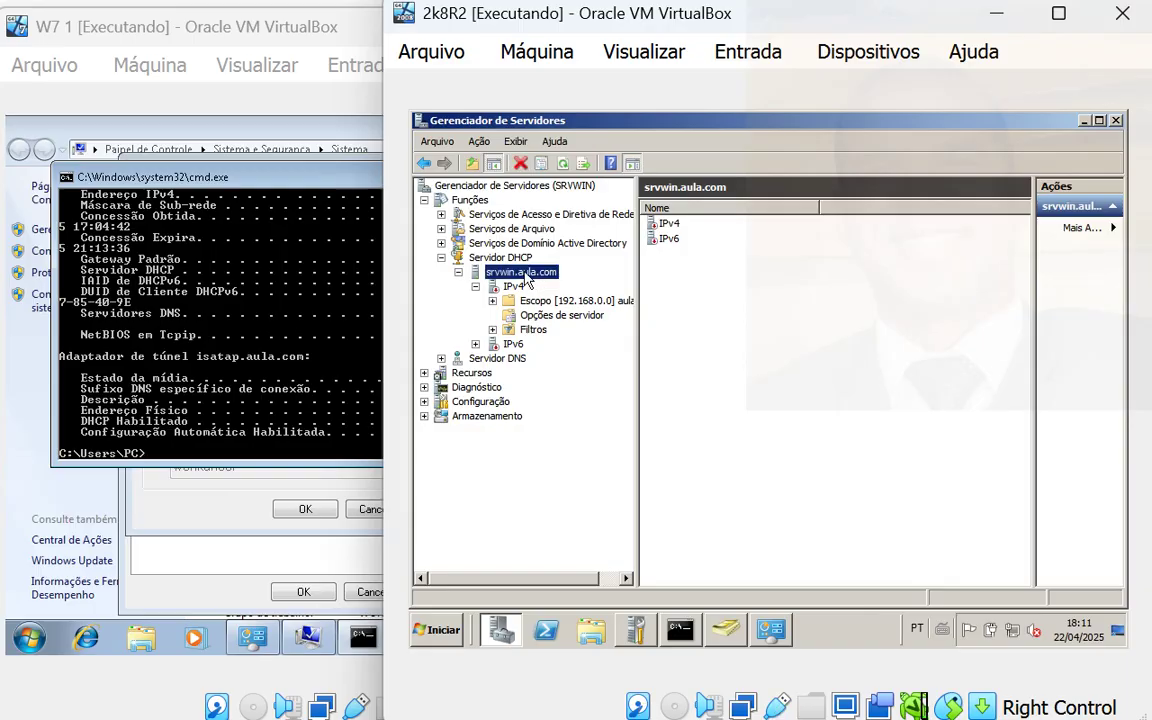
click(479, 142)
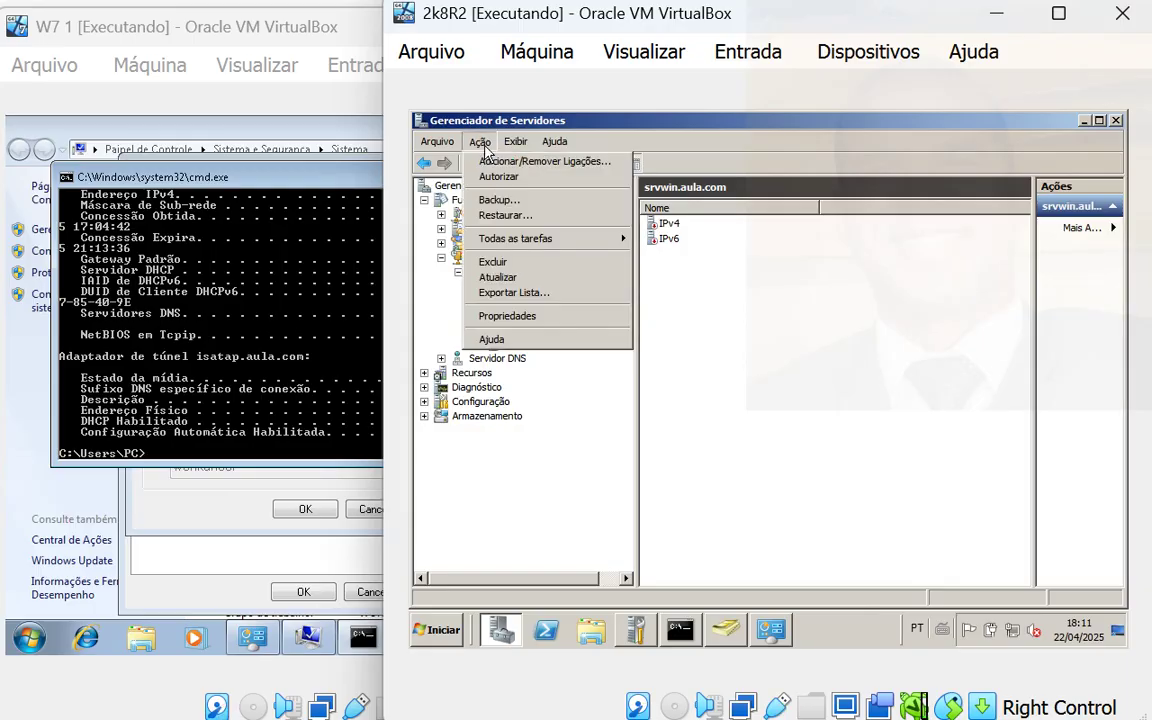
click(521, 181)
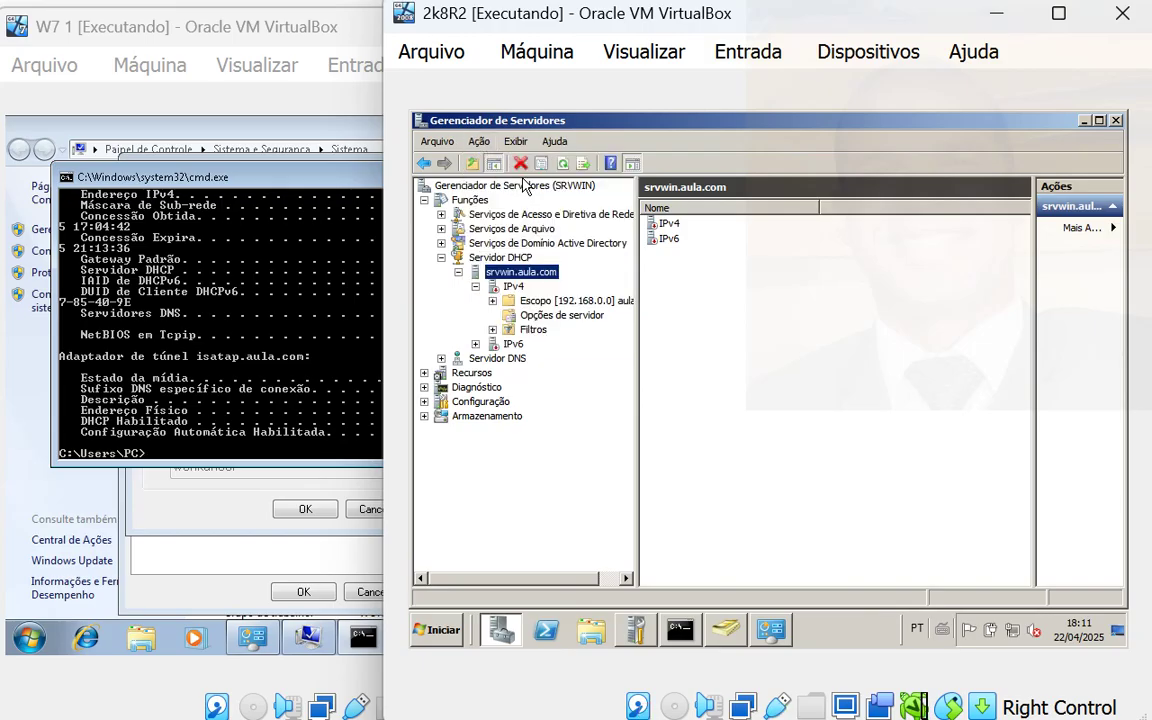
- Refresh the DHCP server via Ação > Atualizar to show it authorized, then return to W7 1
click(479, 142)
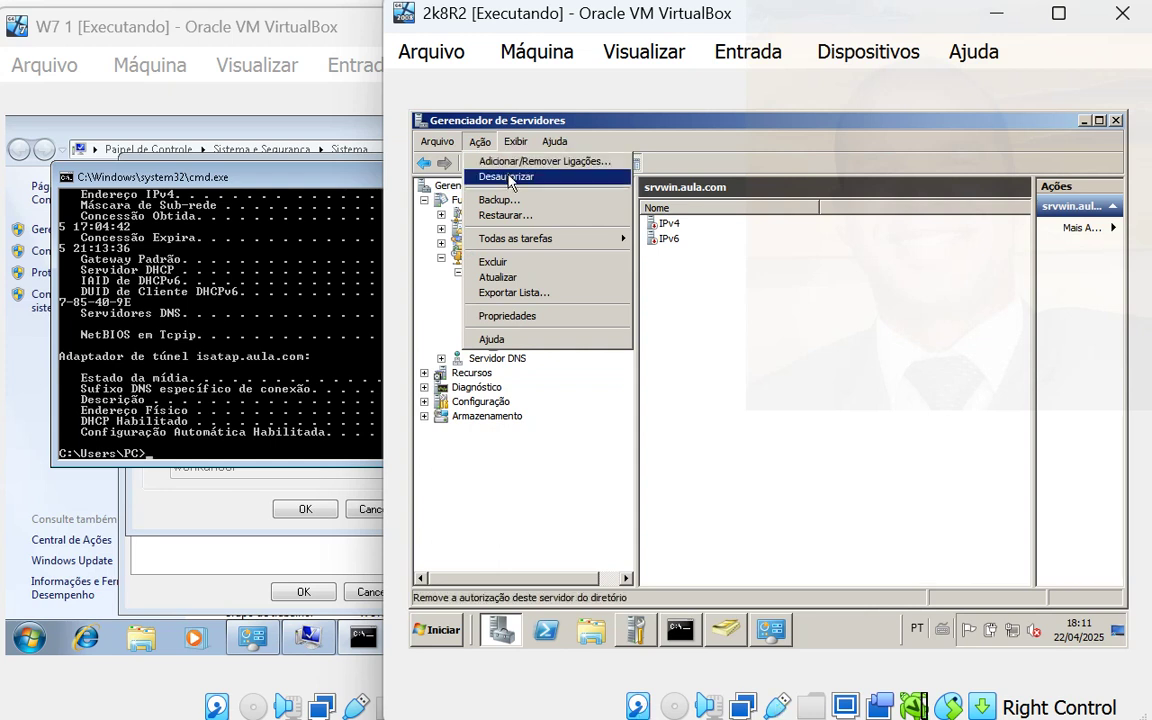
click(657, 323)
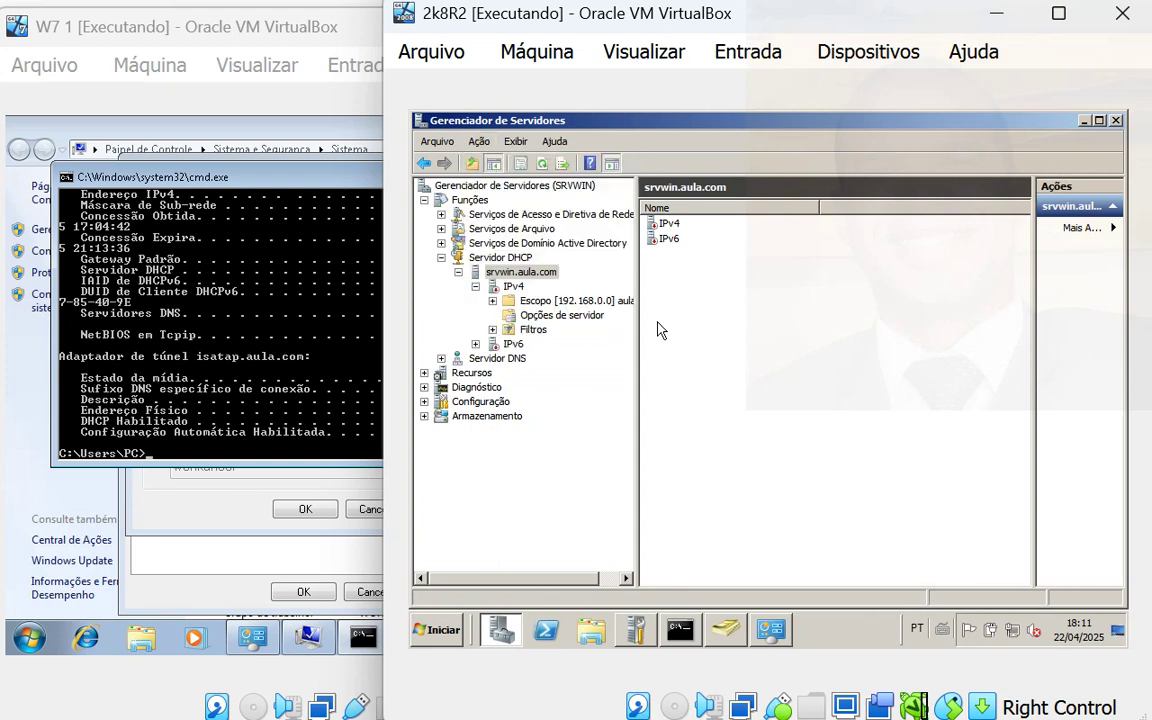
click(480, 143)
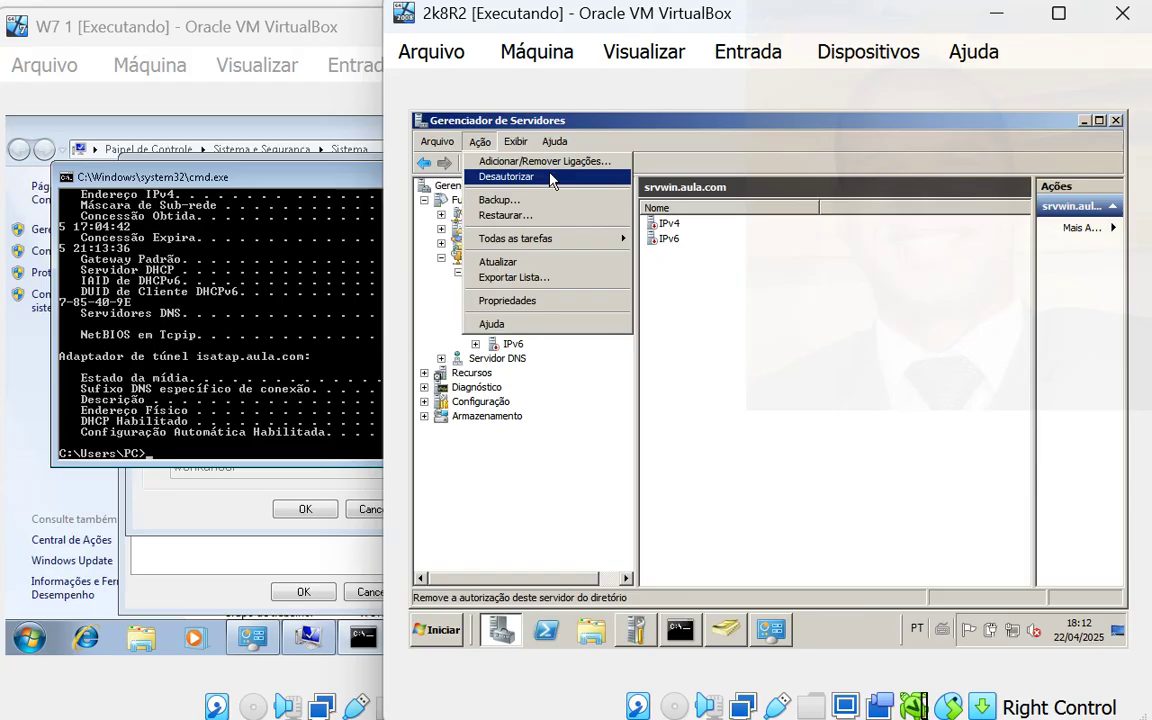
click(716, 141)
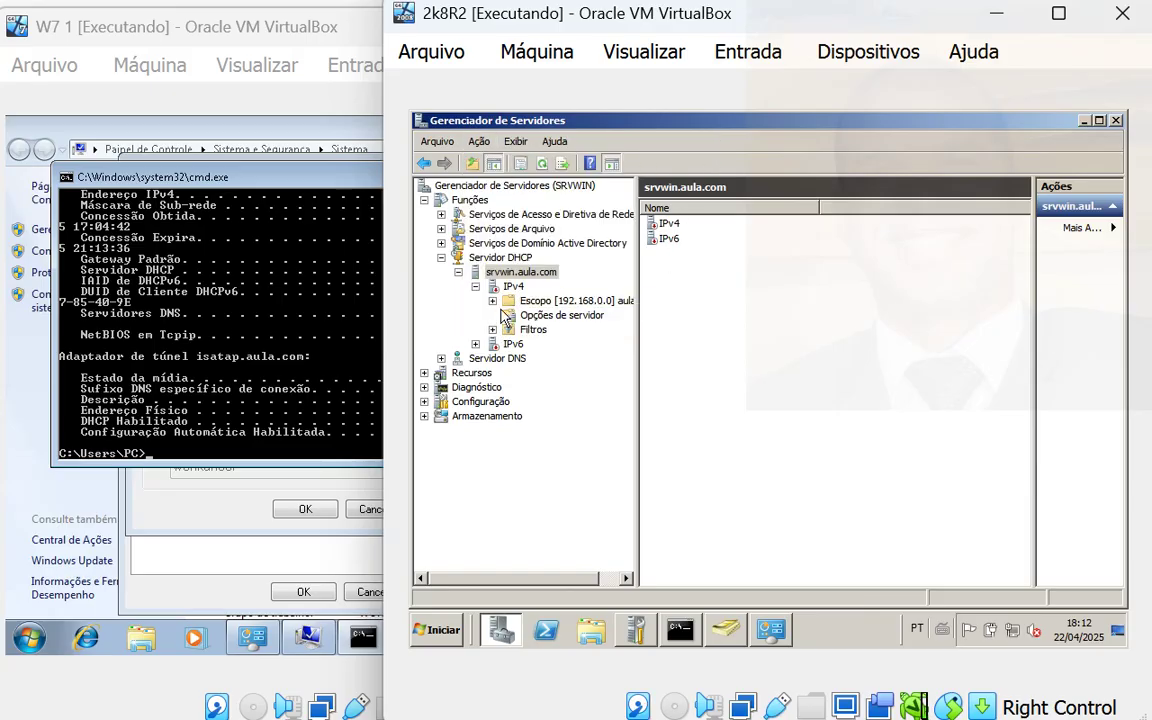
click(482, 144)
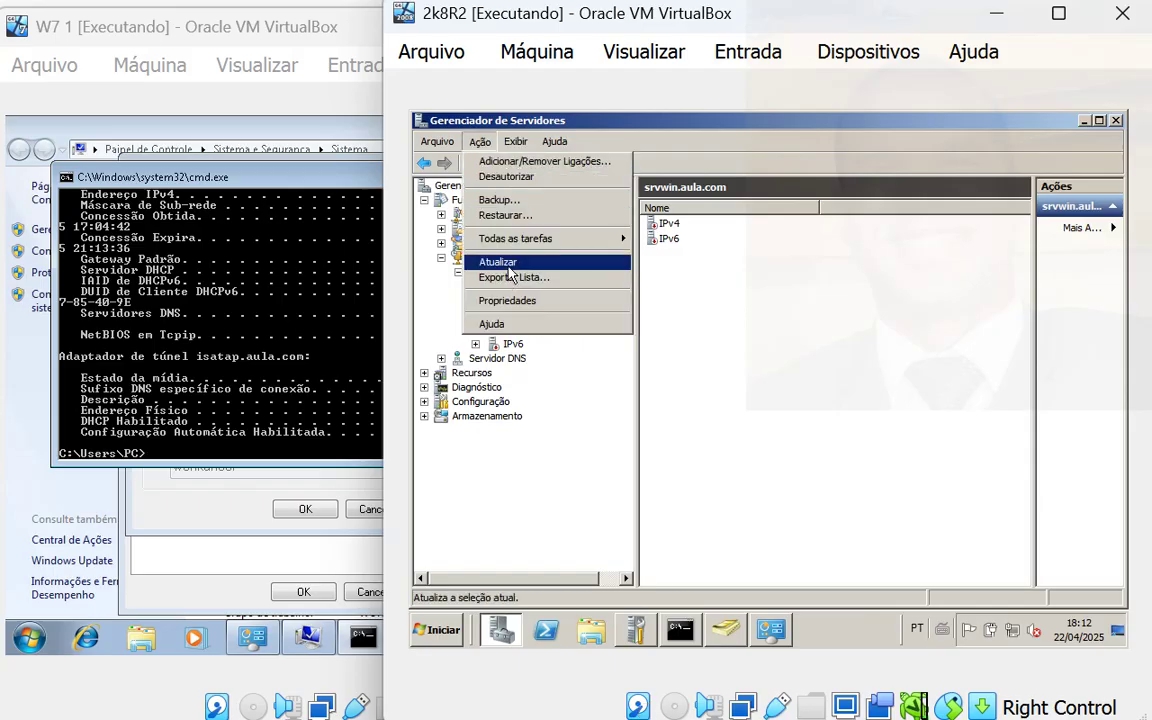
click(500, 262)
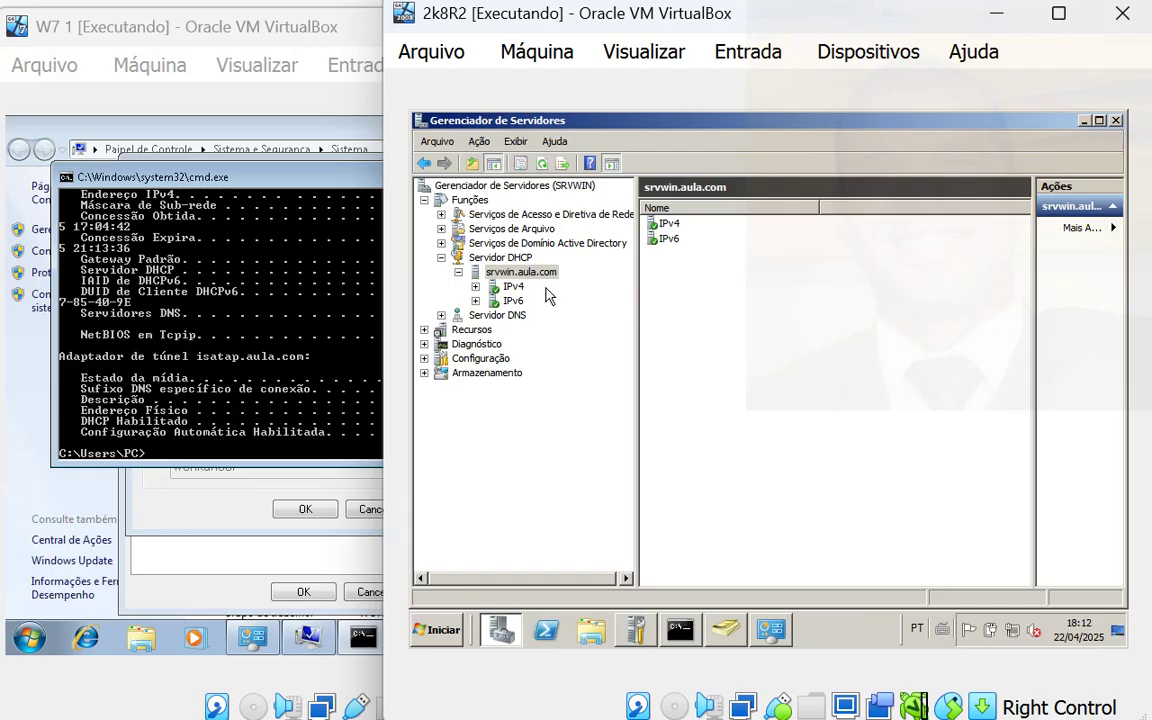
click(362, 445)
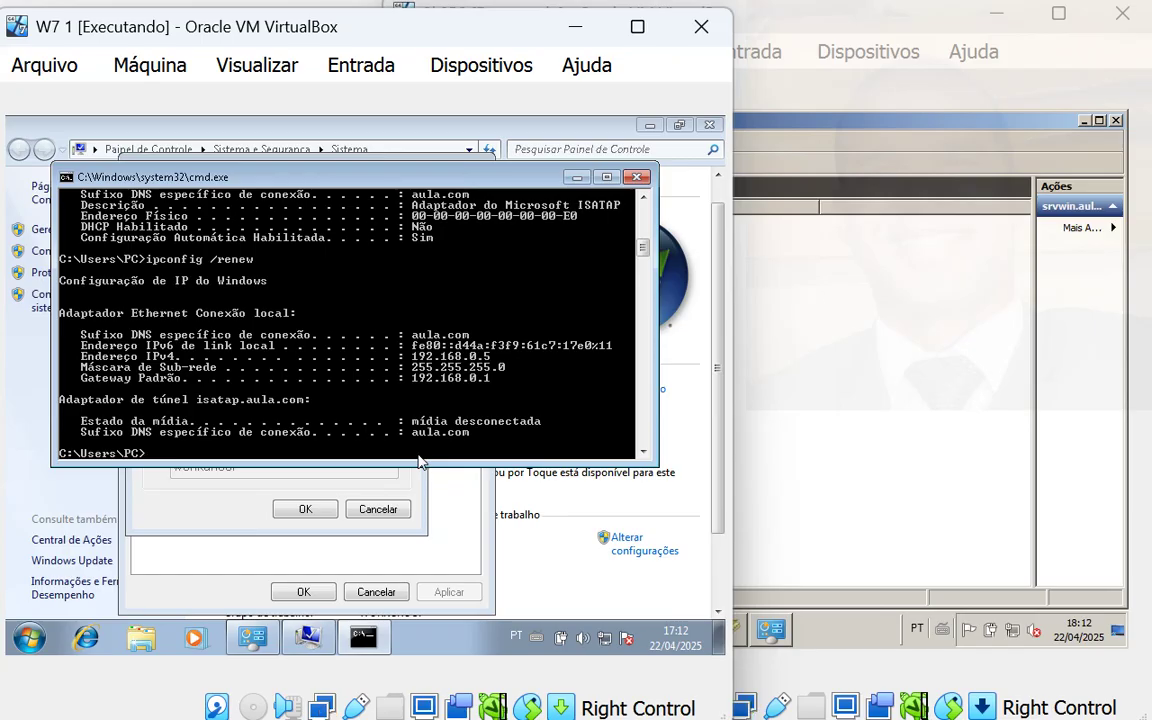
- Rerun ipconfig /all to confirm 192.168.0.1 is the first DNS server, then close the prompt
key(Up)
key(Return)
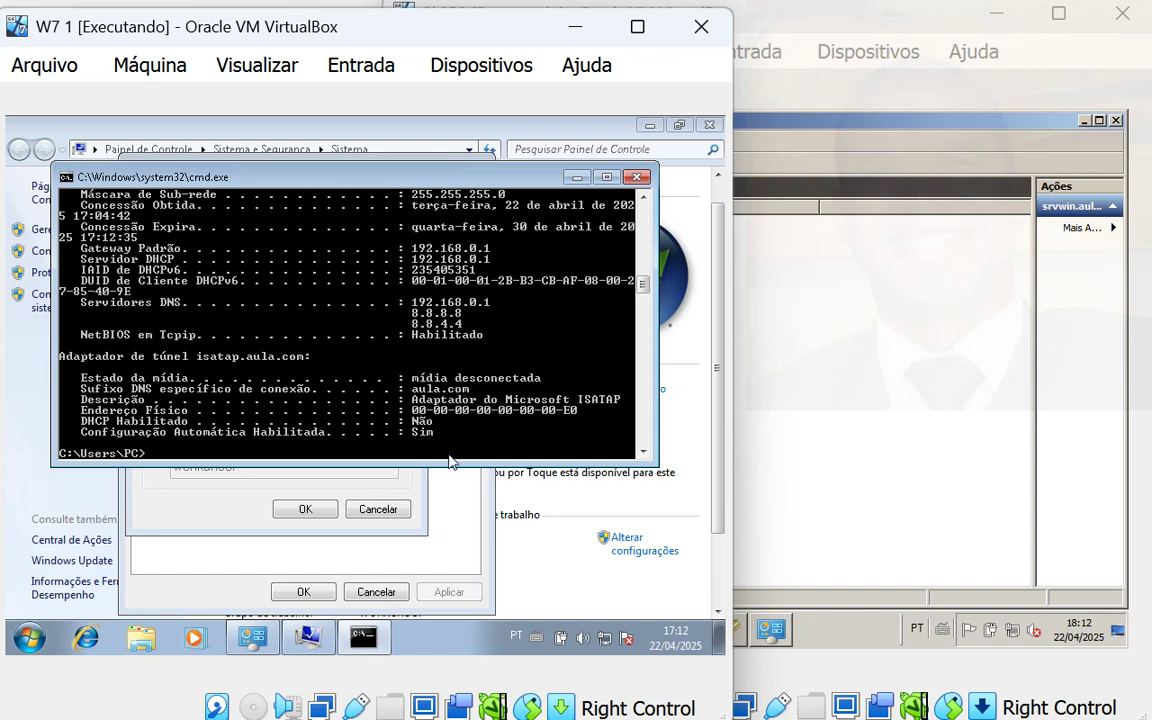
click(636, 177)
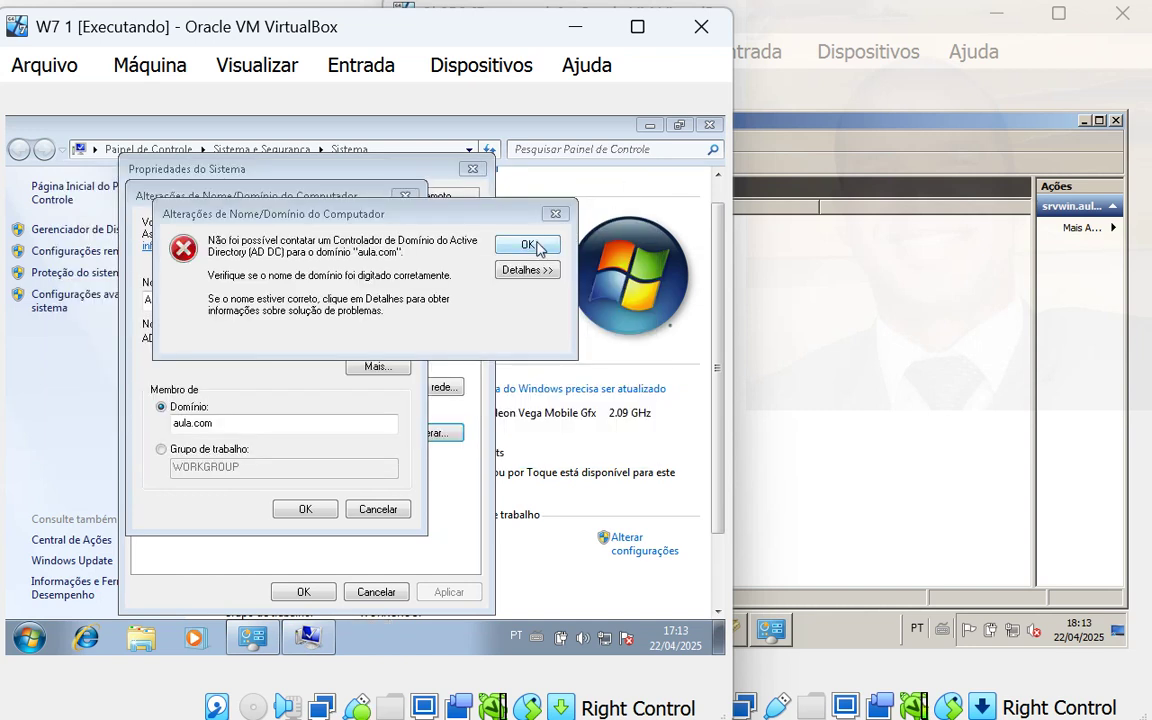
- Dismiss the join error, confirm joining aula.com, and submit domain administrator credentials
click(528, 212)
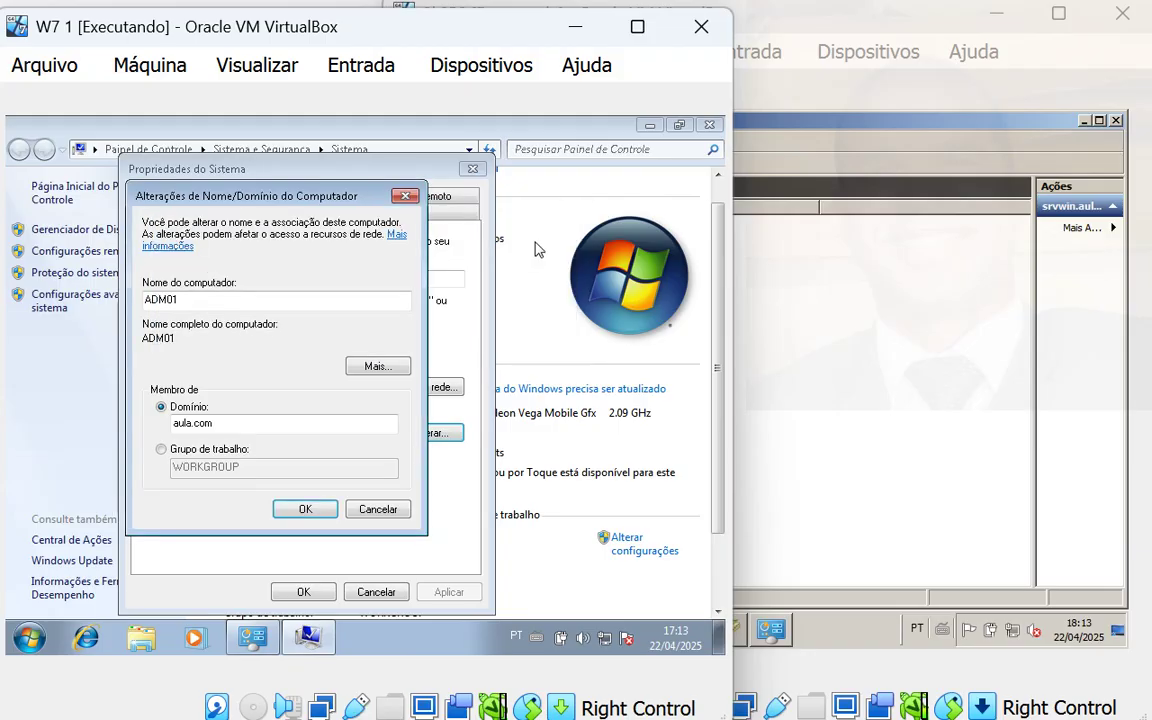
click(306, 509)
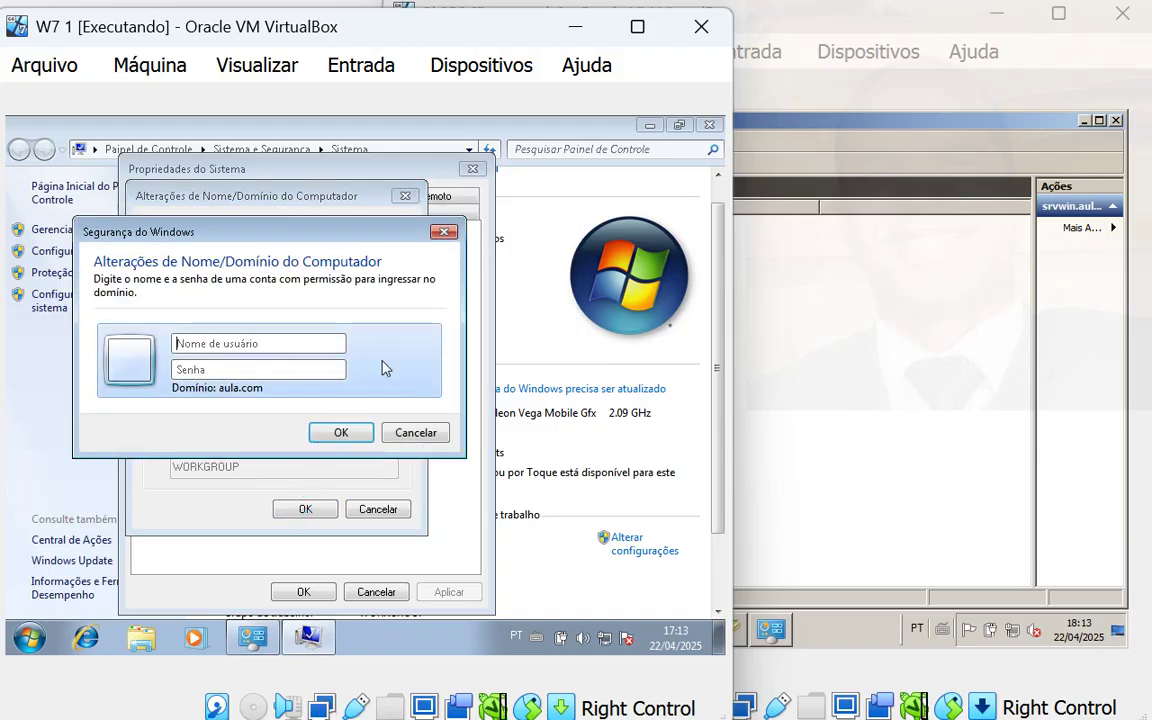
click(335, 338)
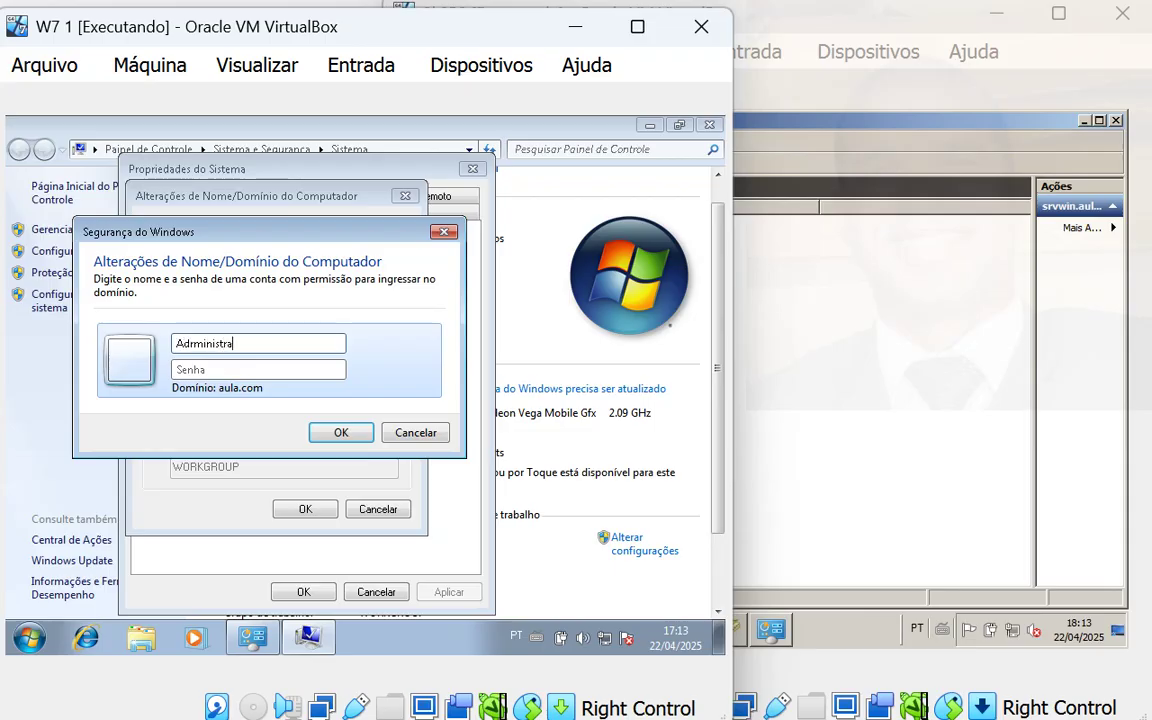
key(Tab)
text(****)
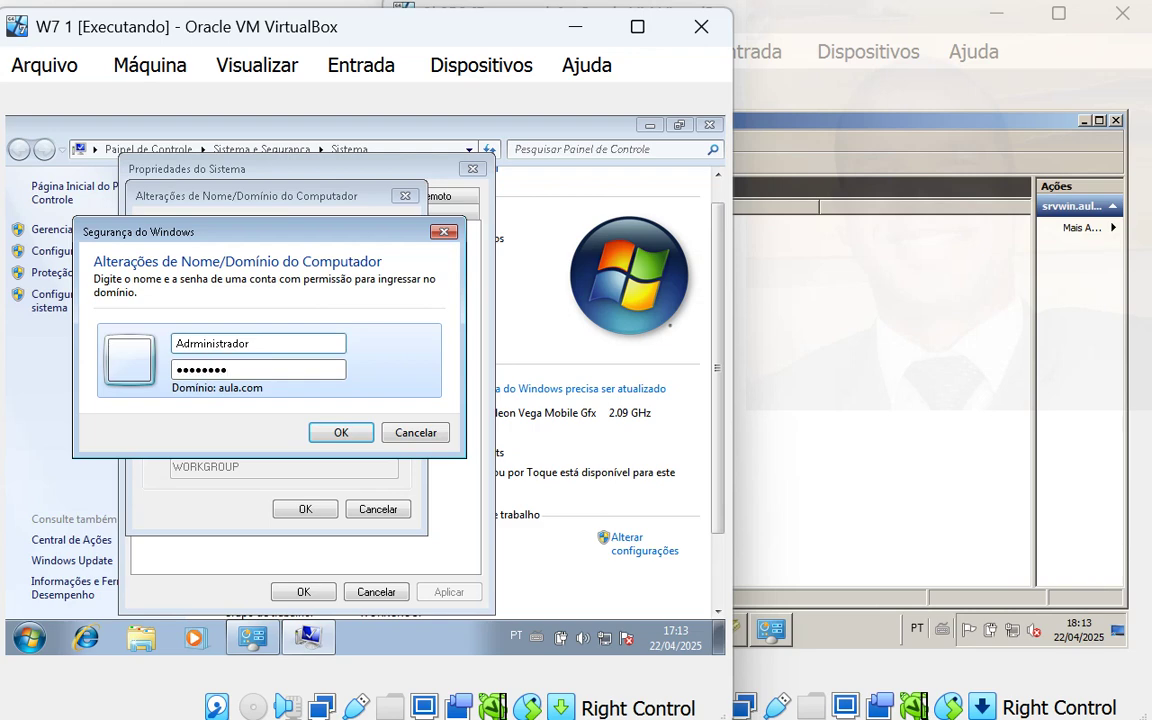
click(338, 431)
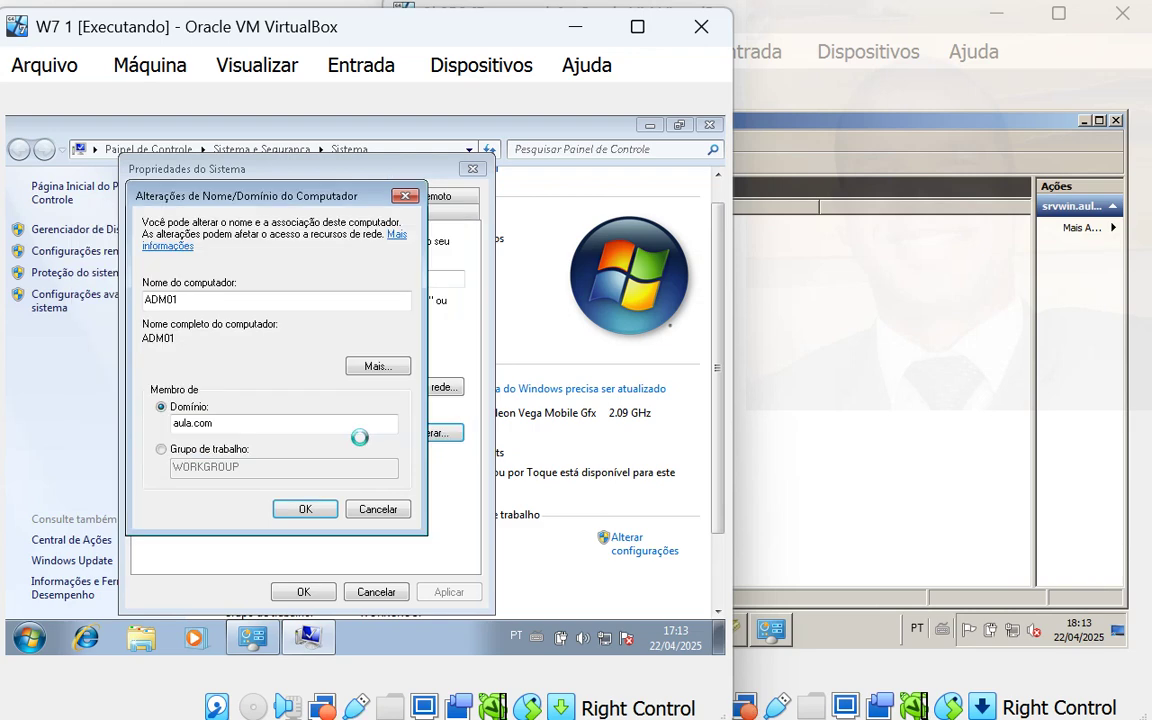
- Check the server's system information window, then return to the Windows 7 machine
click(892, 417)
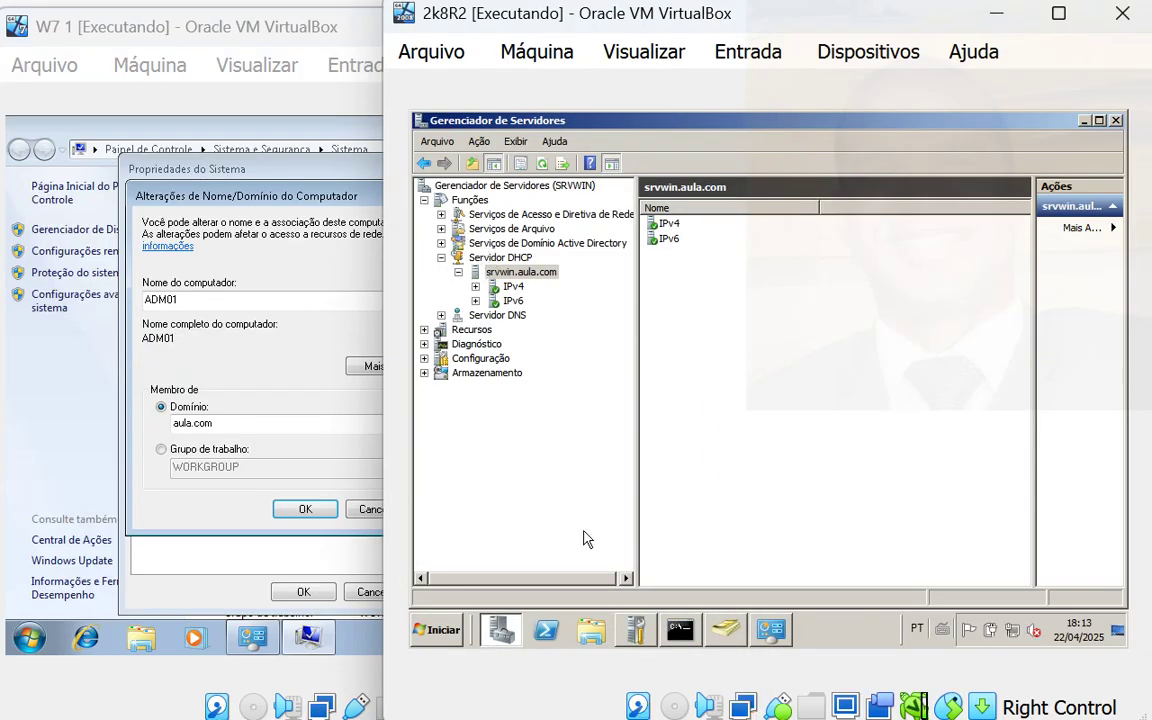
click(771, 629)
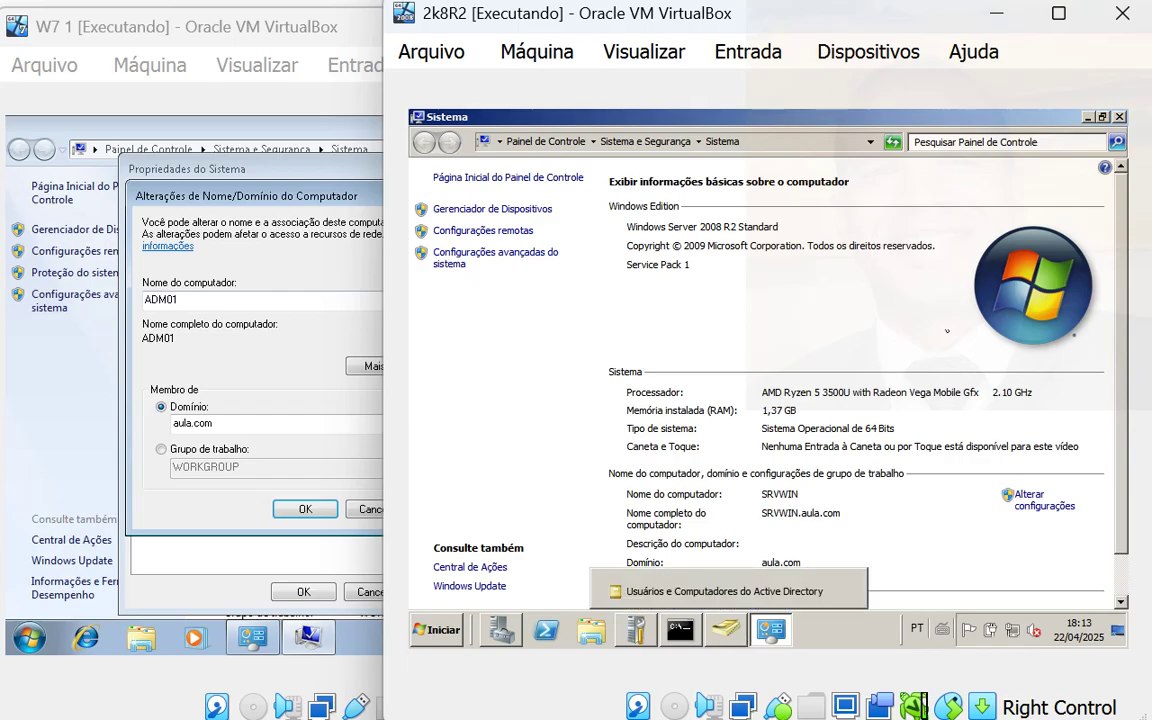
click(1119, 116)
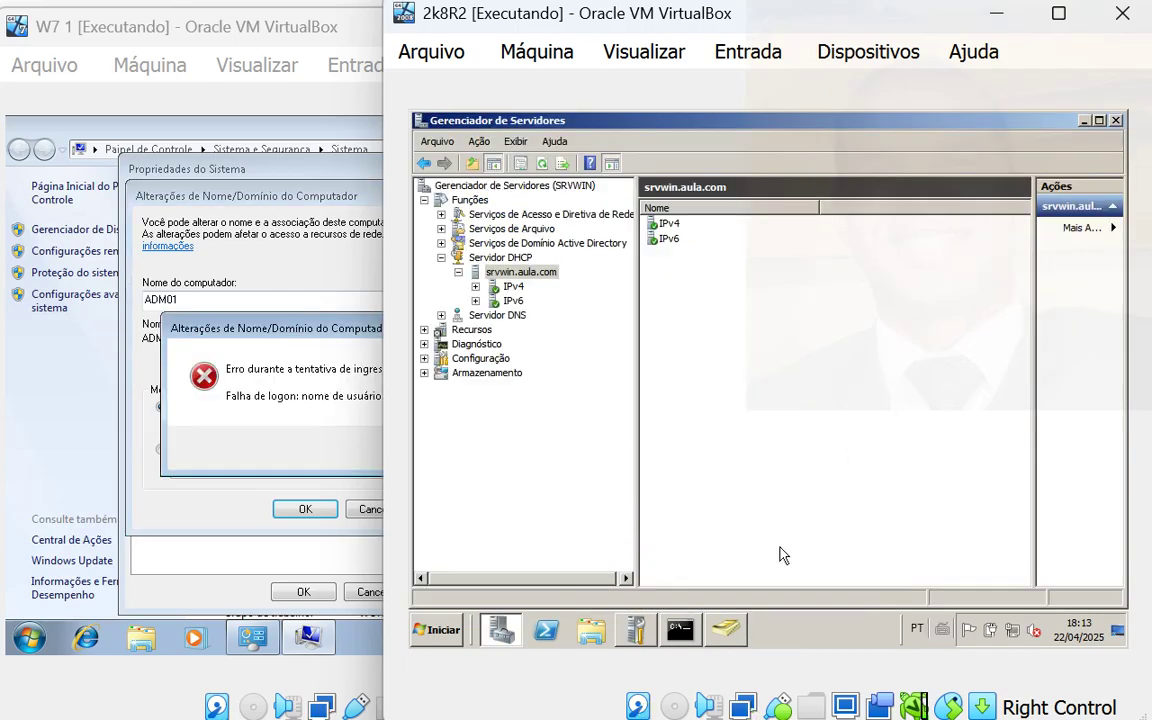
click(350, 443)
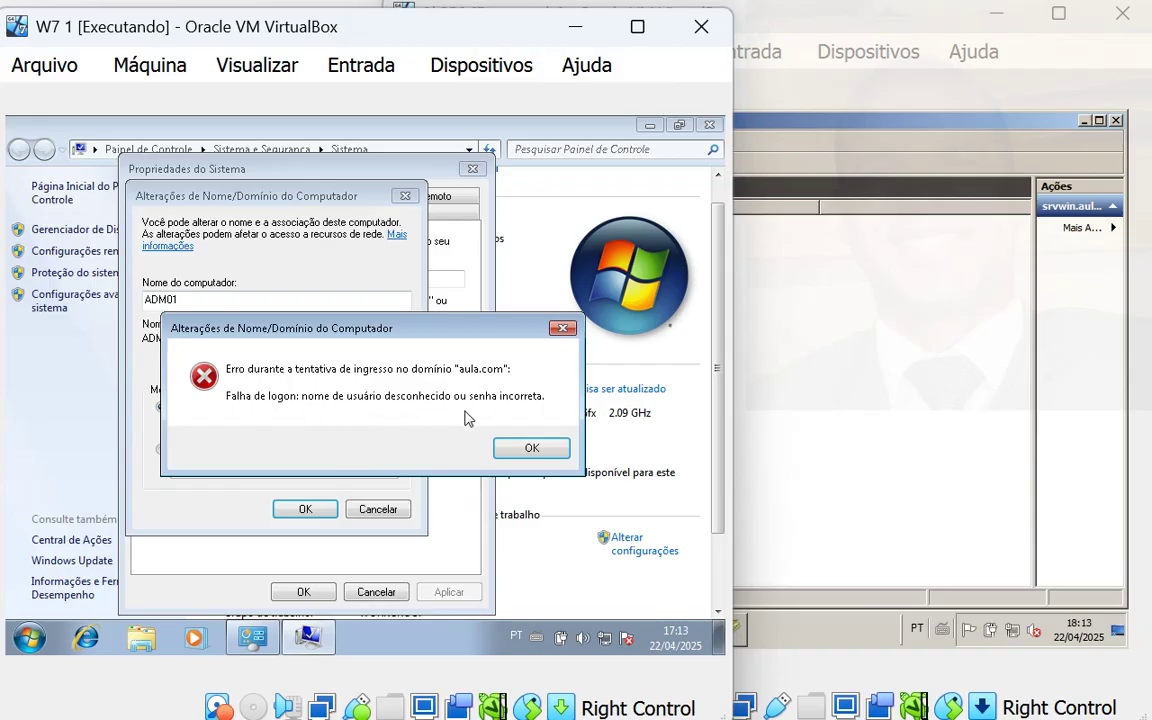
- Dismiss the failed logon error and resubmit corrected domain administrator credentials for aula.com
click(522, 446)
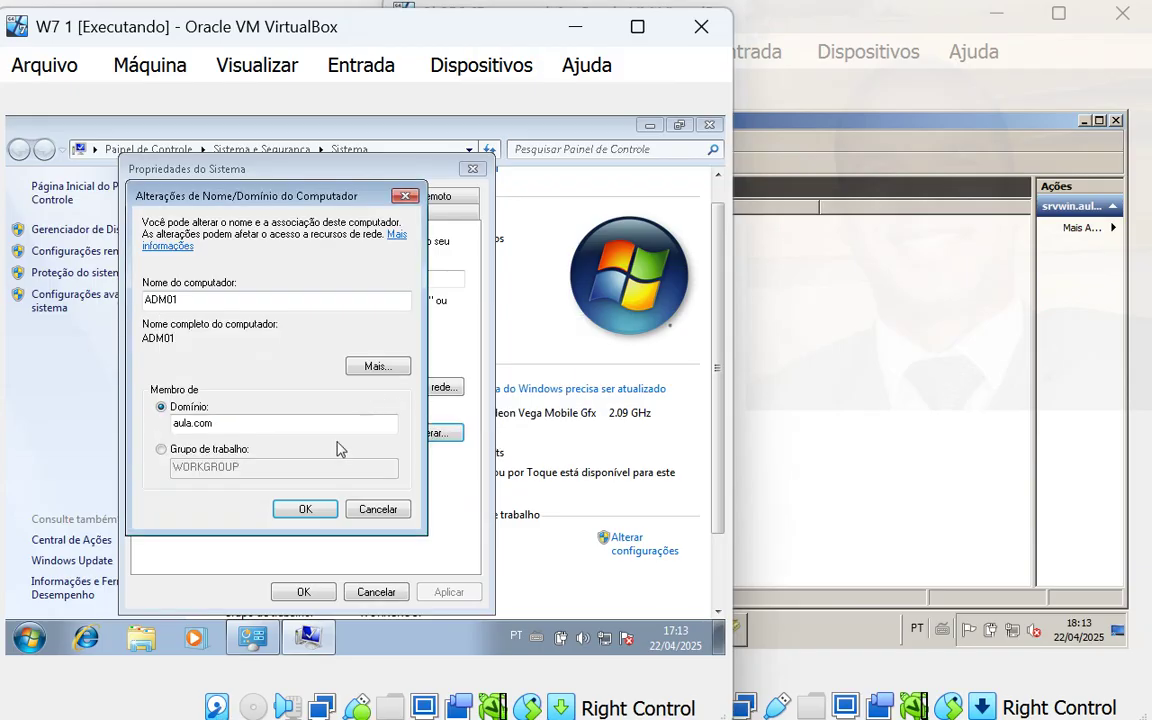
click(305, 509)
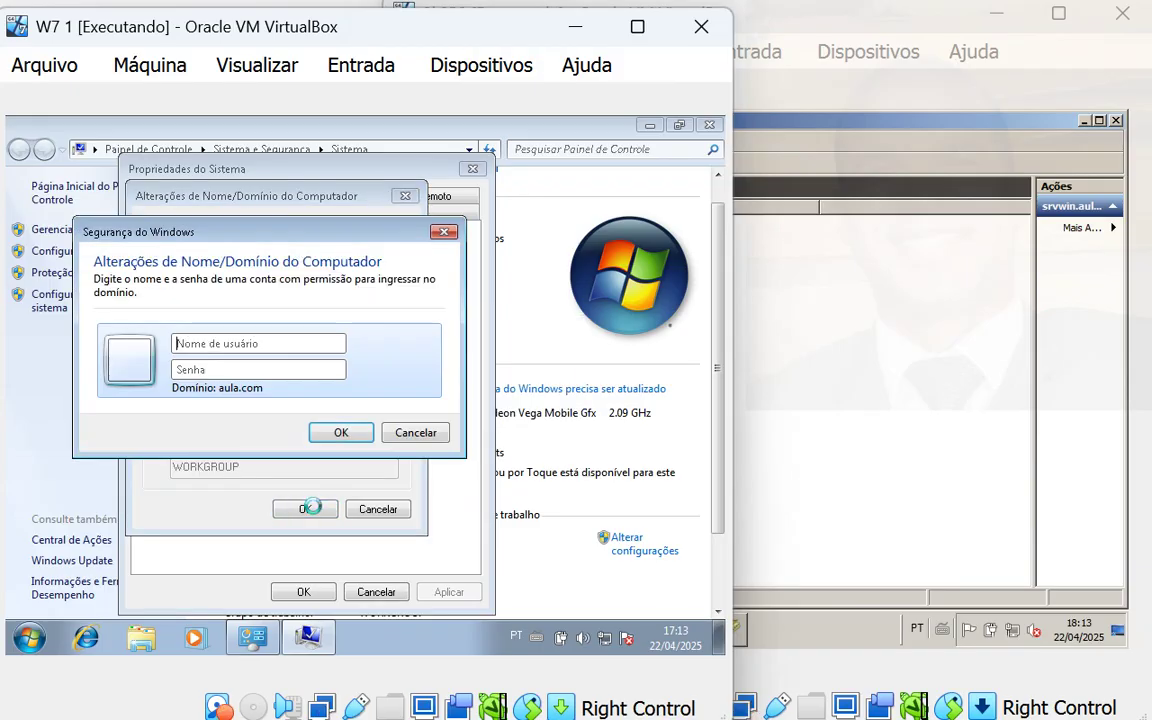
click(327, 344)
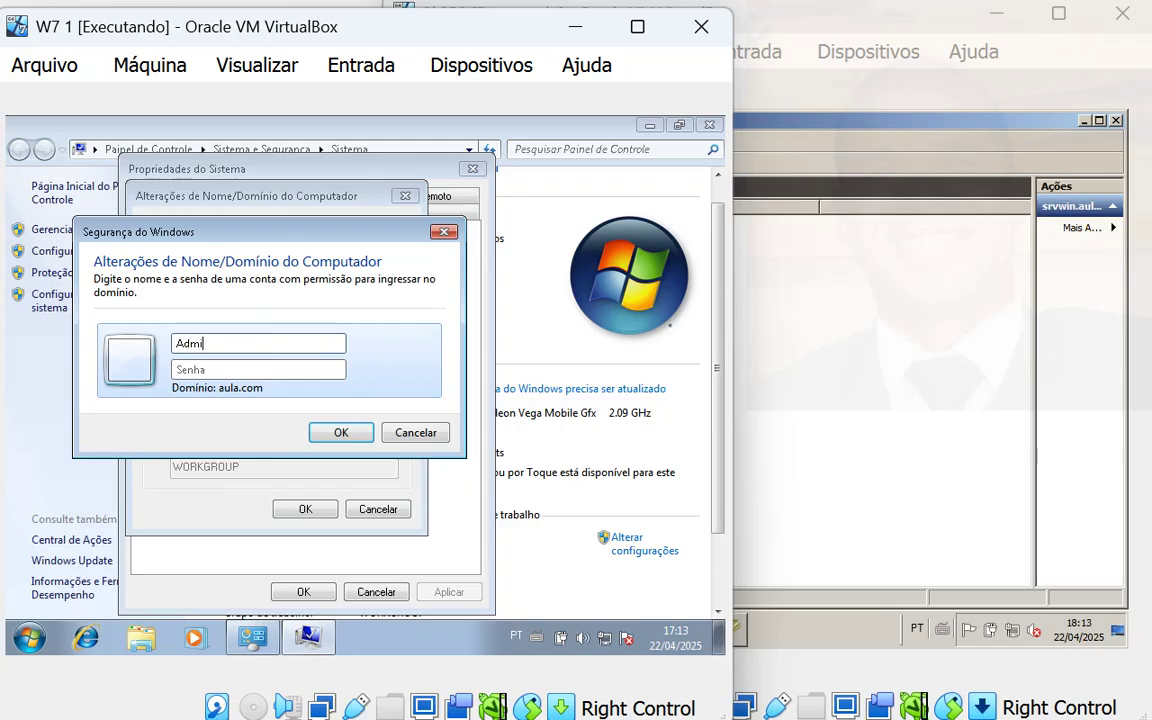
key(Tab)
text(•••••)
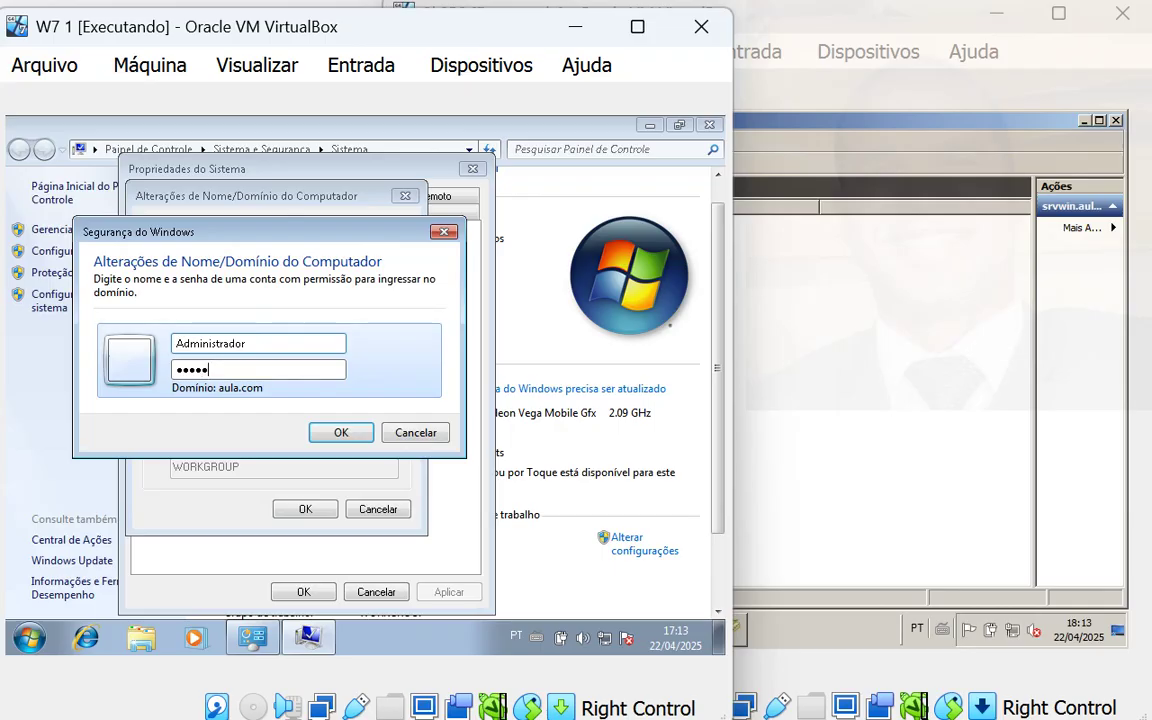
text(•••)
click(341, 432)
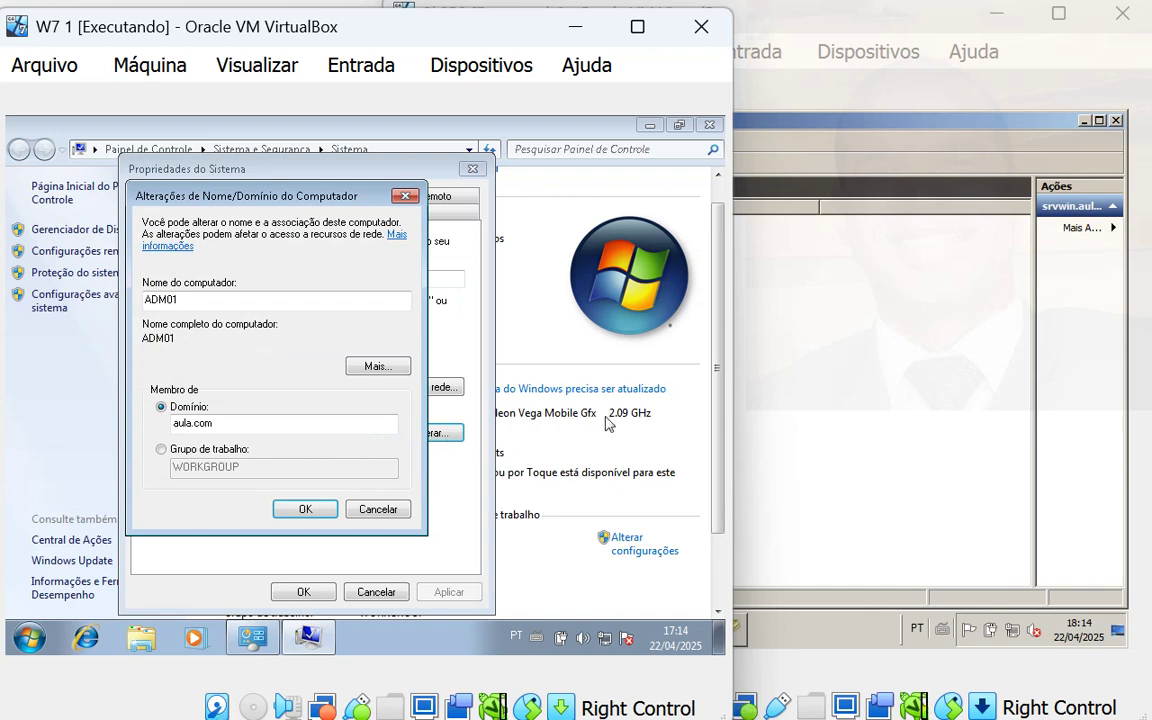
- Acknowledge the 'Welcome to the aula.com domain' message on the Windows 7 machine
click(796, 397)
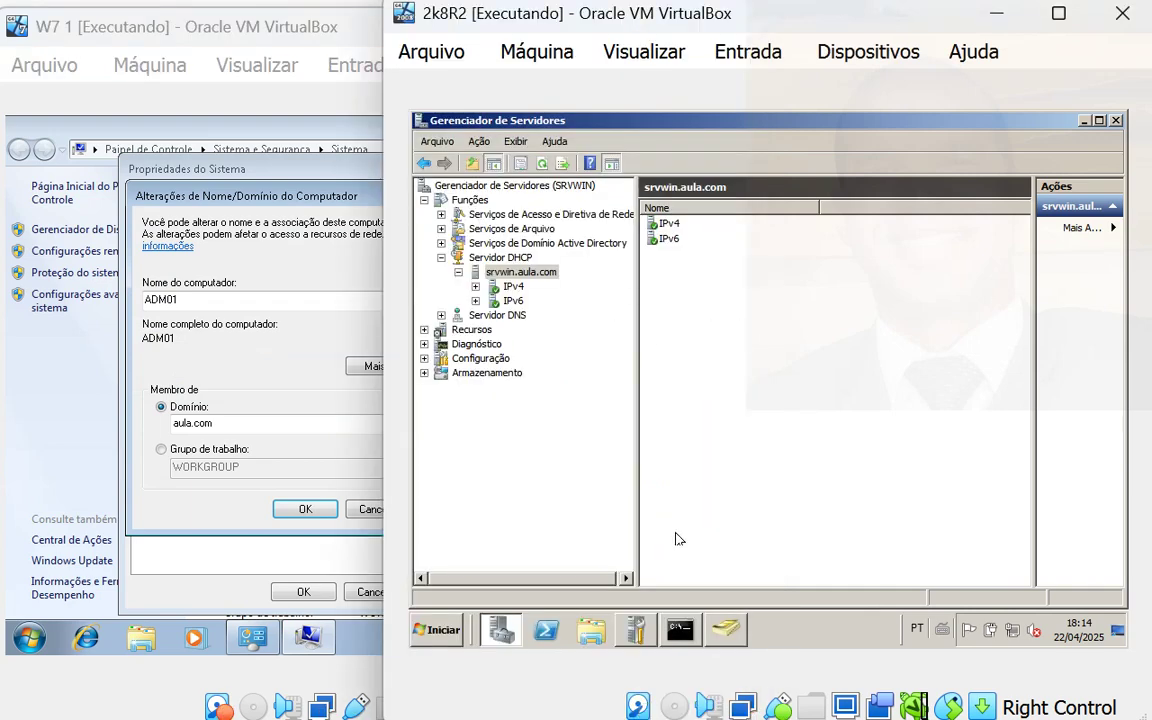
click(716, 637)
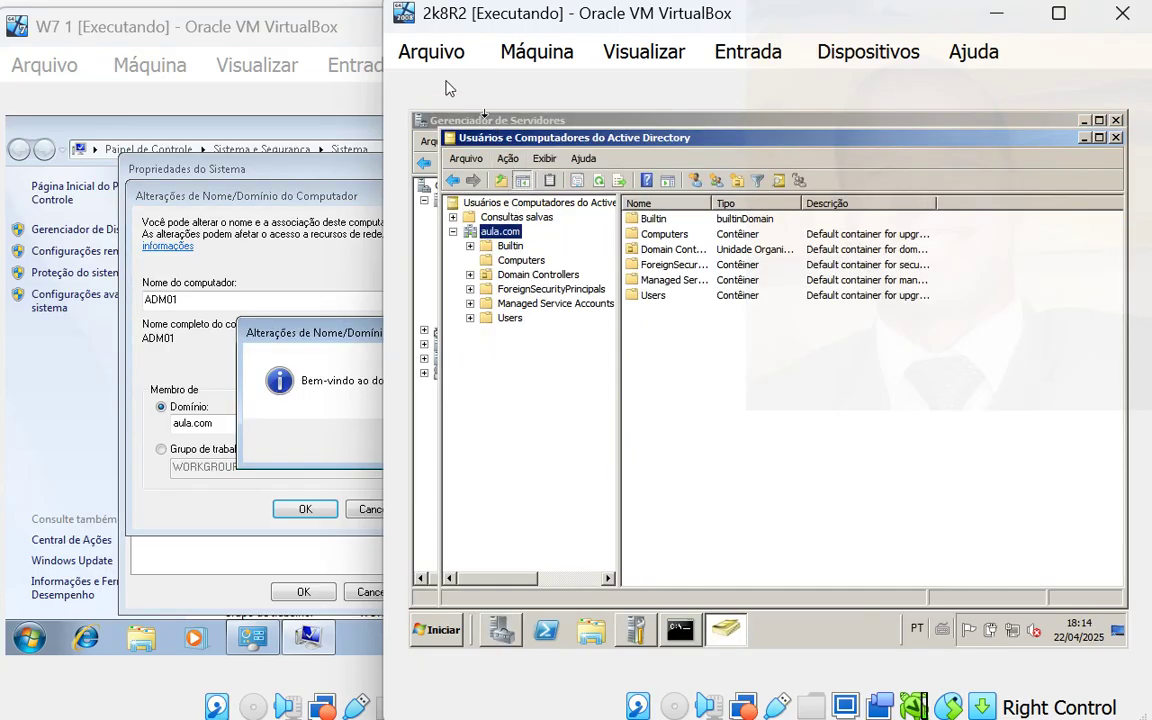
drag(753, 24, 848, 106)
click(367, 356)
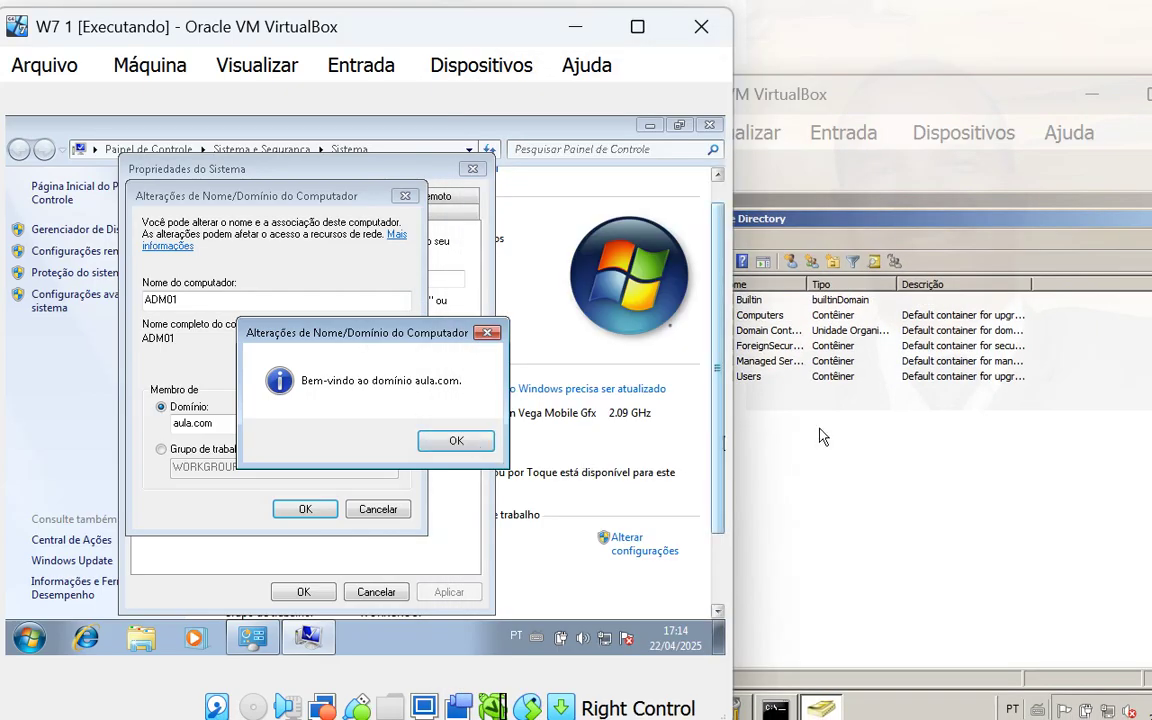
key(Return)
- Show the server's still-empty Computers container in Active Directory Users and Computers
click(784, 437)
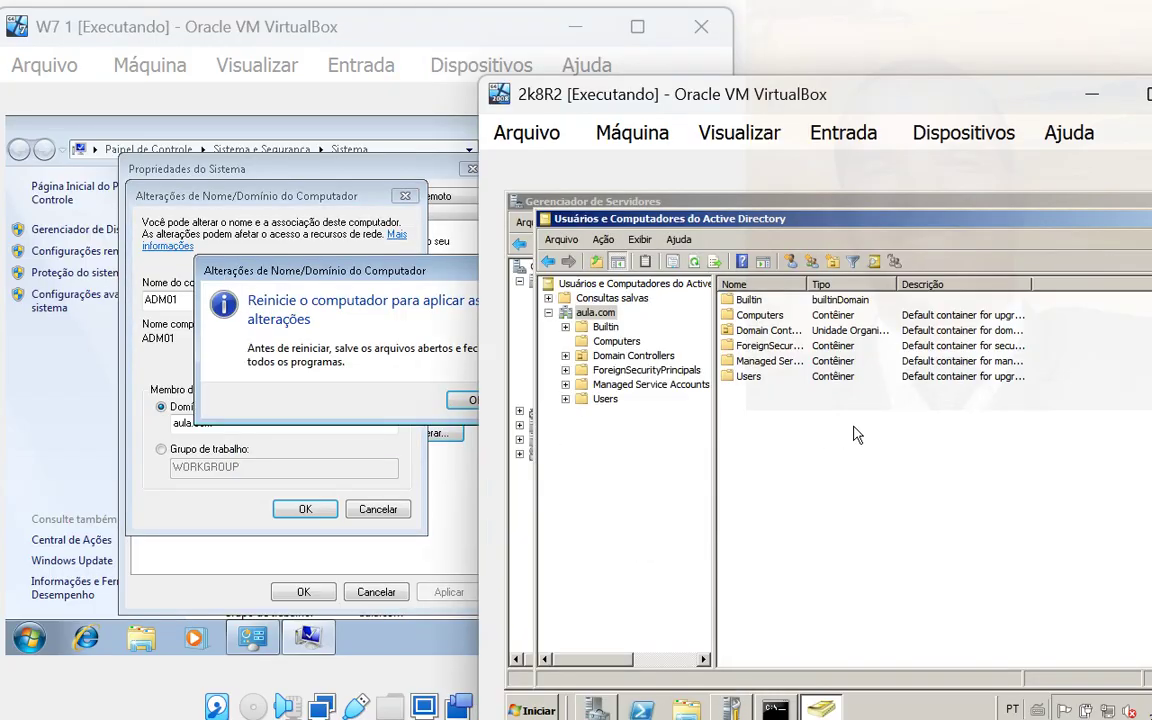
click(614, 341)
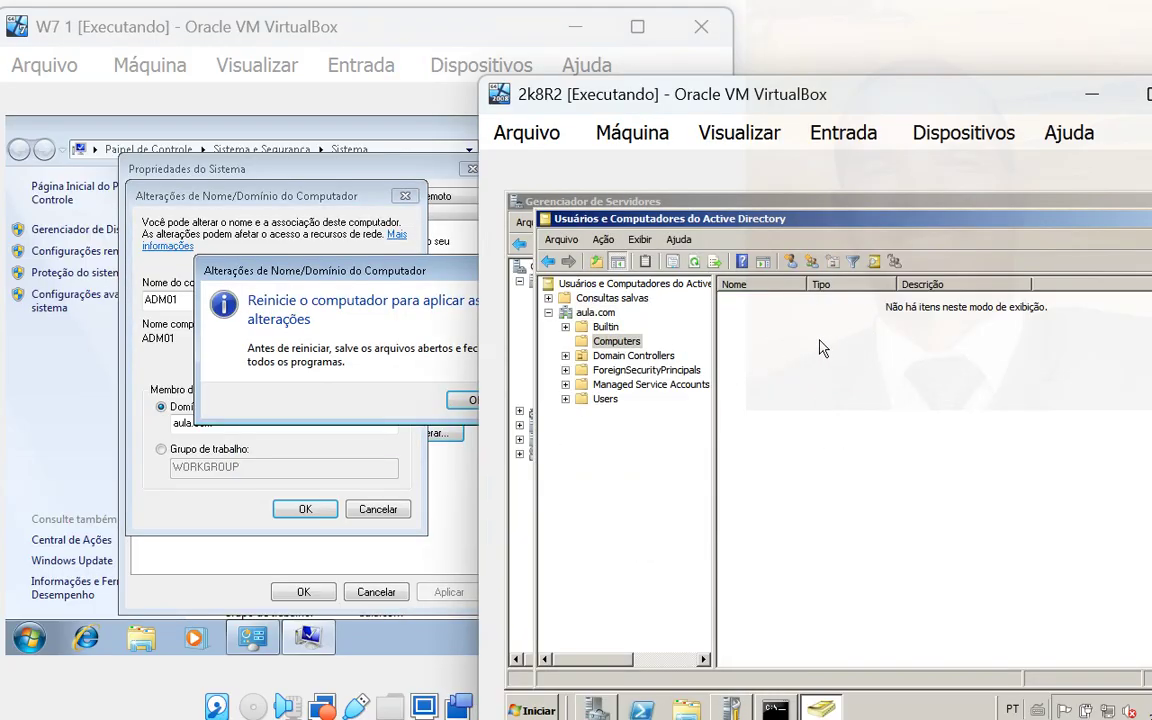
drag(1047, 100, 935, 26)
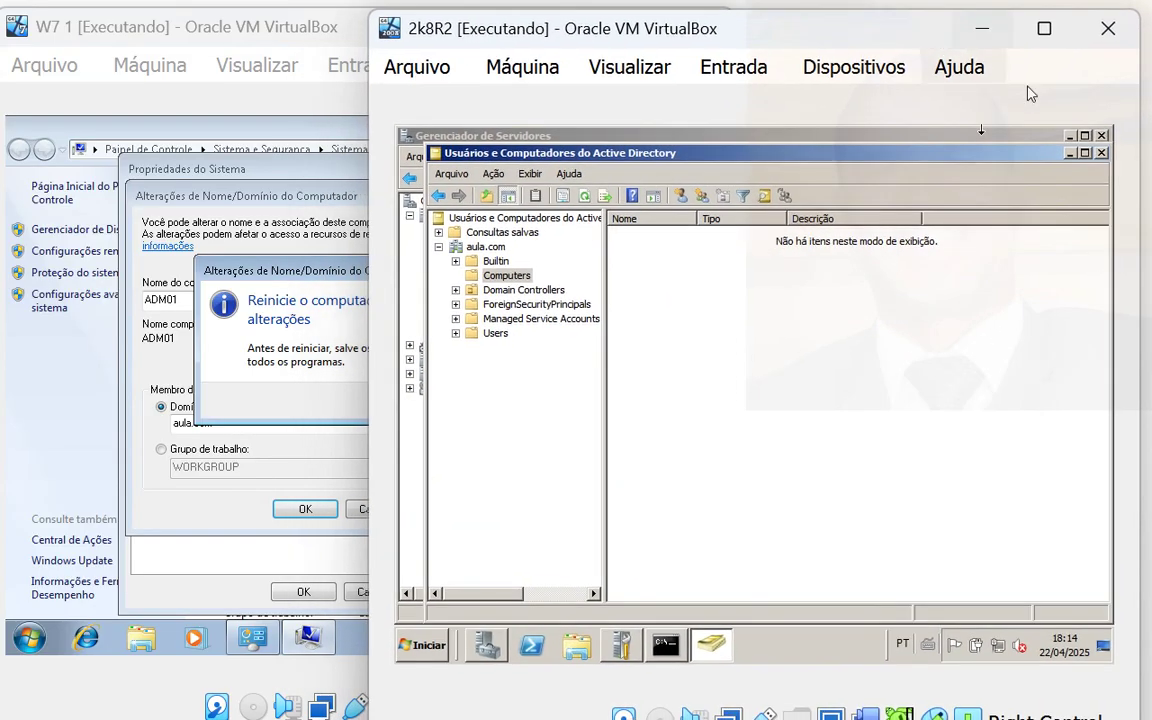
- Close AD Users and Computers, Initial Configuration Tasks, Command Prompt and Server Manager on the server
click(1101, 137)
click(1101, 152)
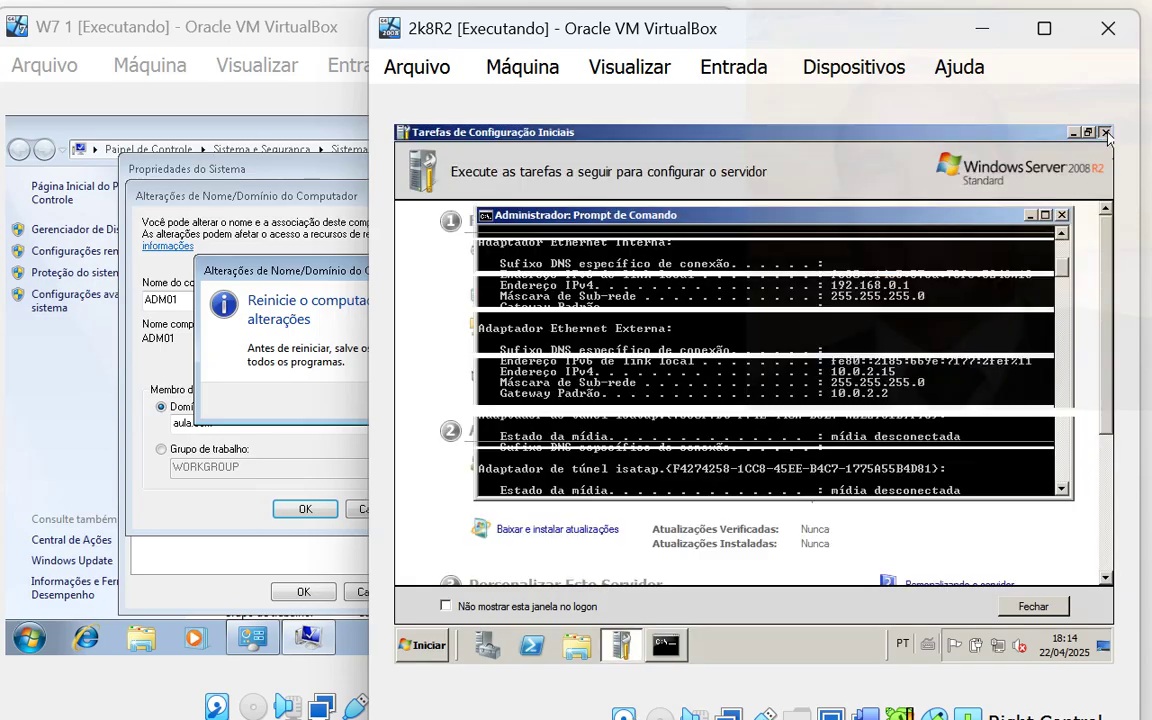
click(1105, 133)
click(1062, 215)
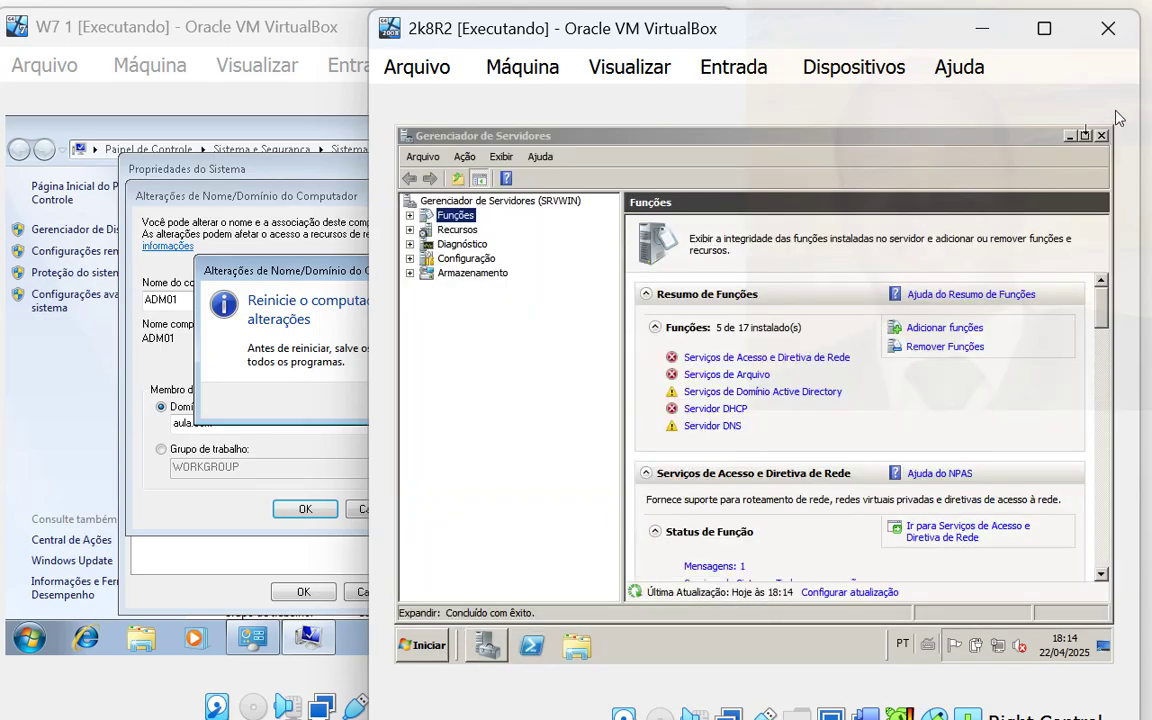
click(1104, 118)
- Relaunch Active Directory Users and Computers from the server's Start menu so ADM01 appears in Computers
click(436, 645)
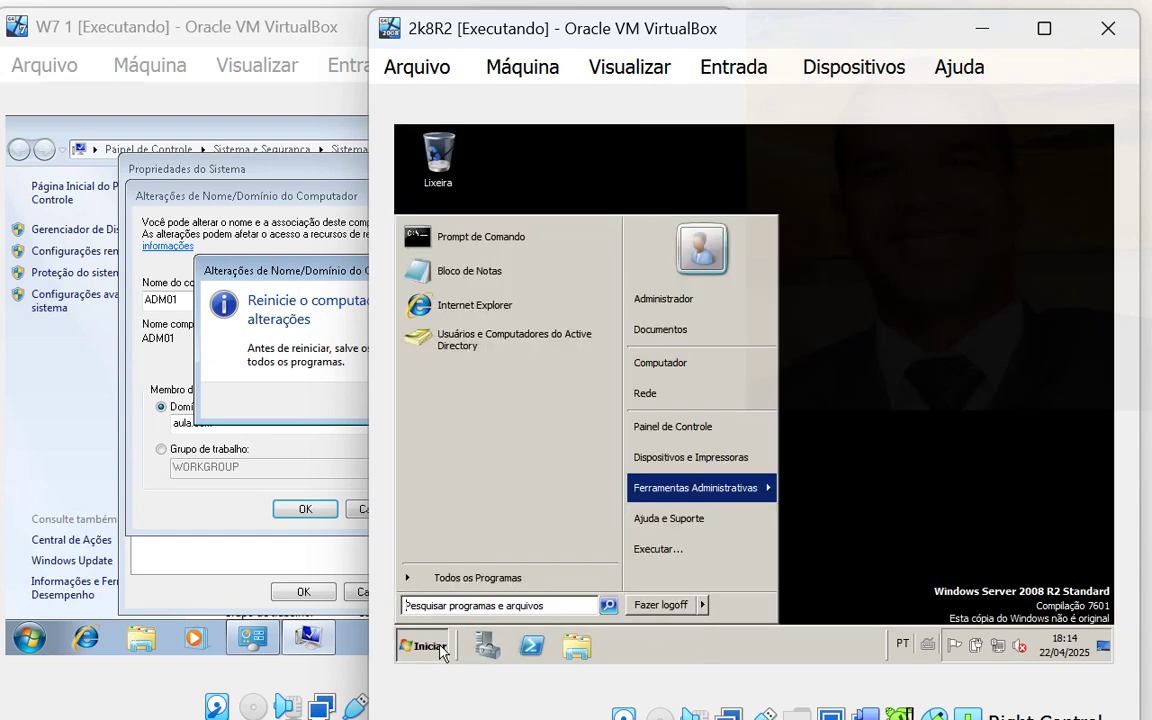
click(558, 342)
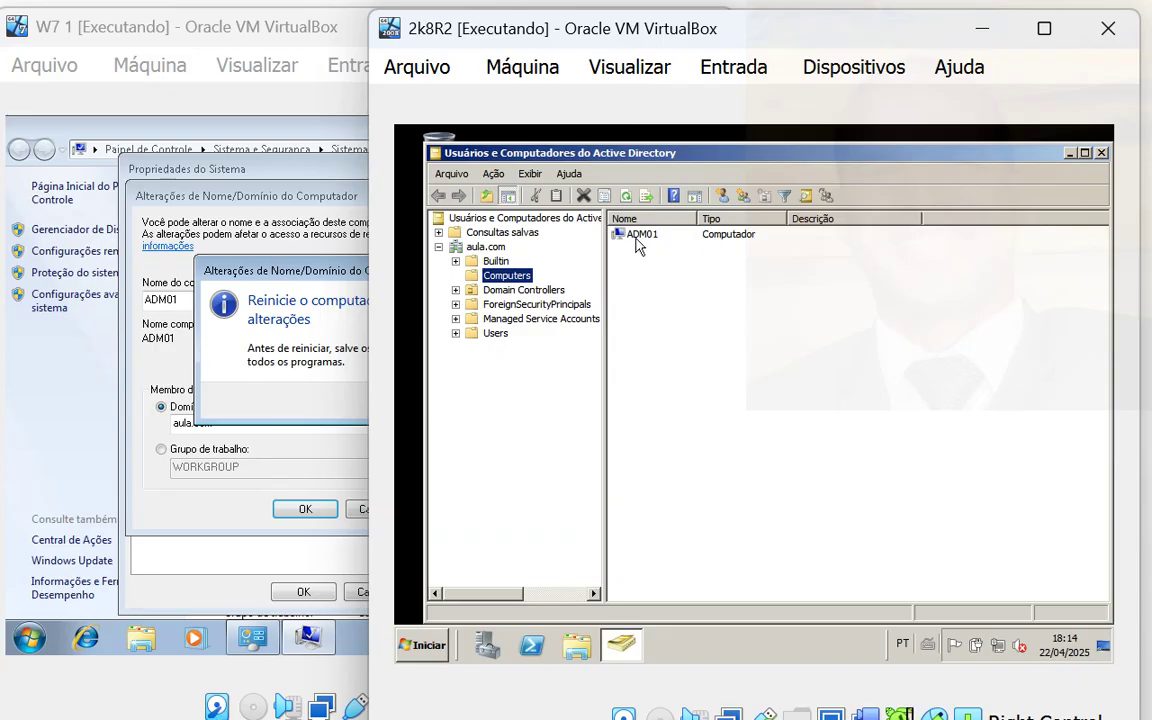
click(322, 250)
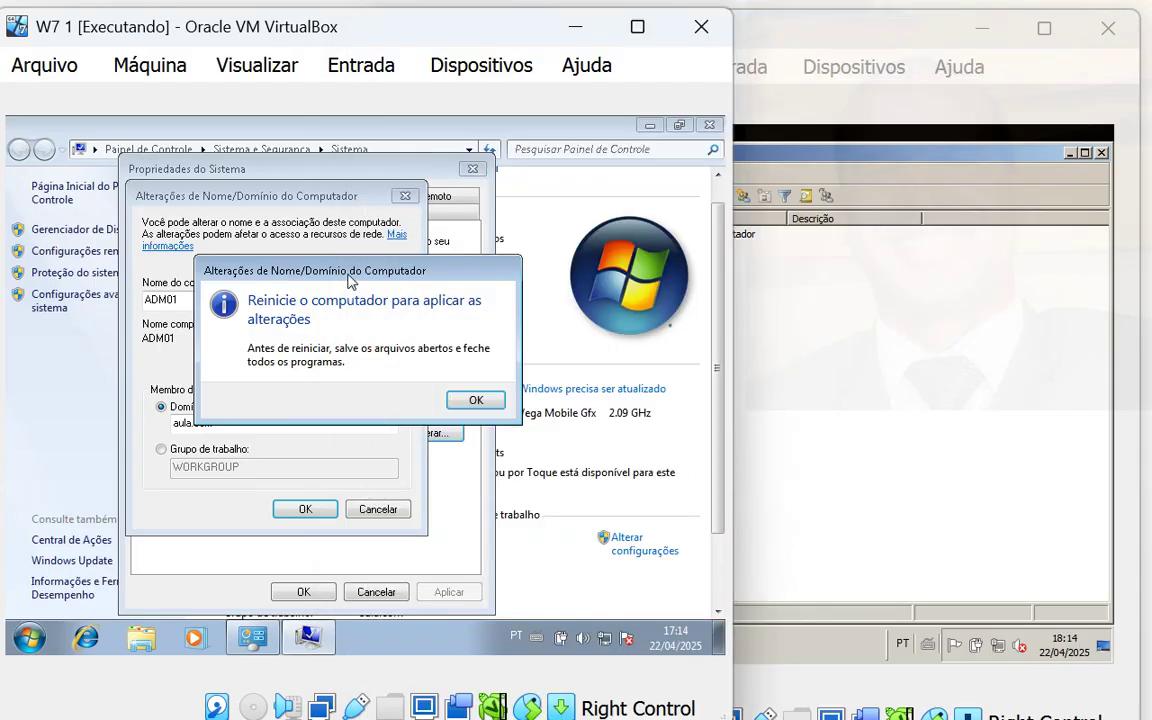
- Acknowledge the restart notice, close System Properties and restart Windows 7 now
click(476, 399)
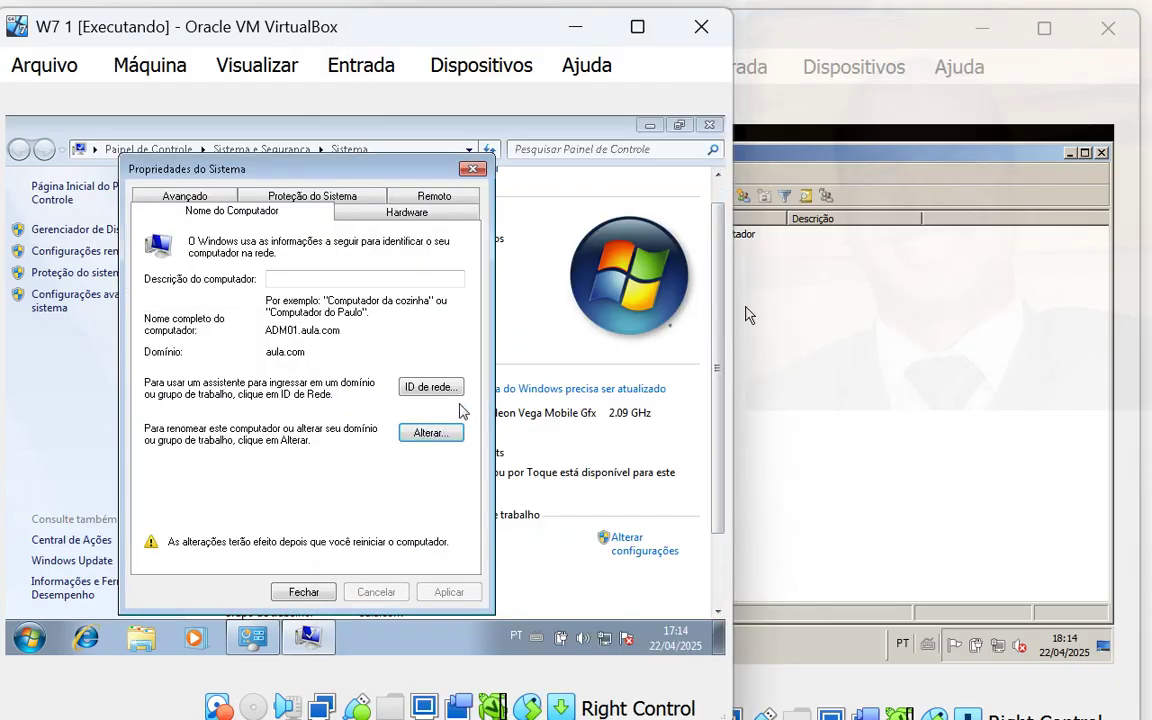
click(304, 591)
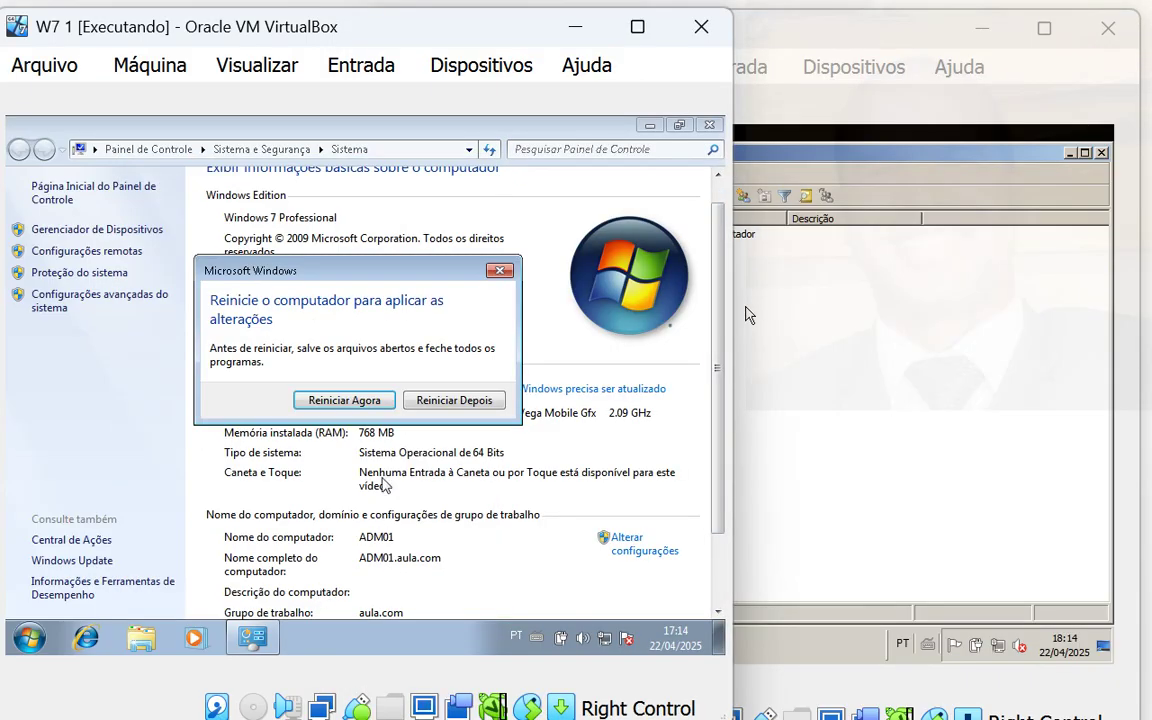
click(374, 397)
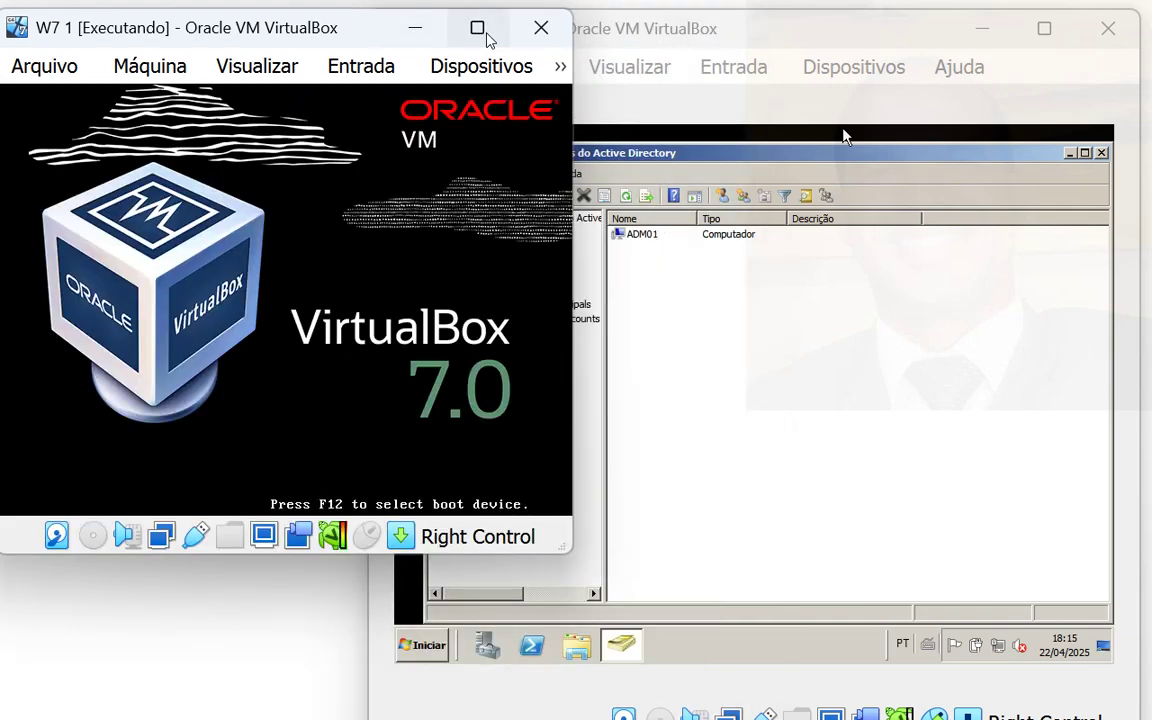
mouse_move(487, 35)
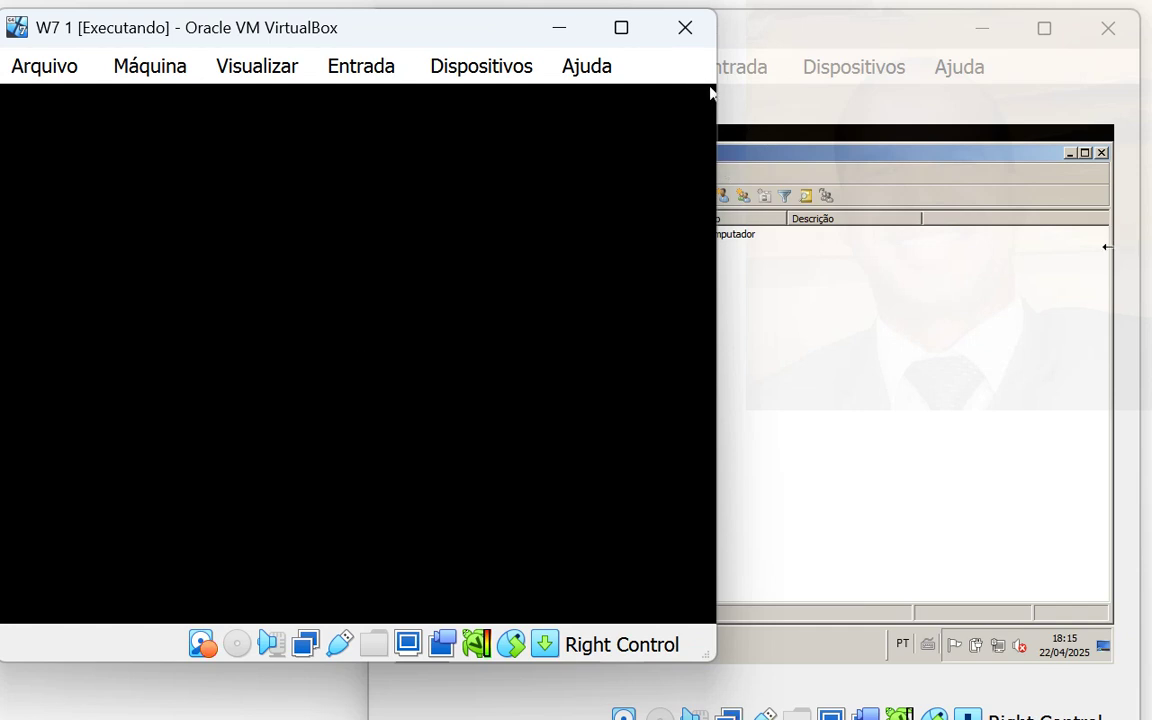
- Close AD Users and Computers and review the DHCP and NPS role summaries in Server Manager
click(977, 408)
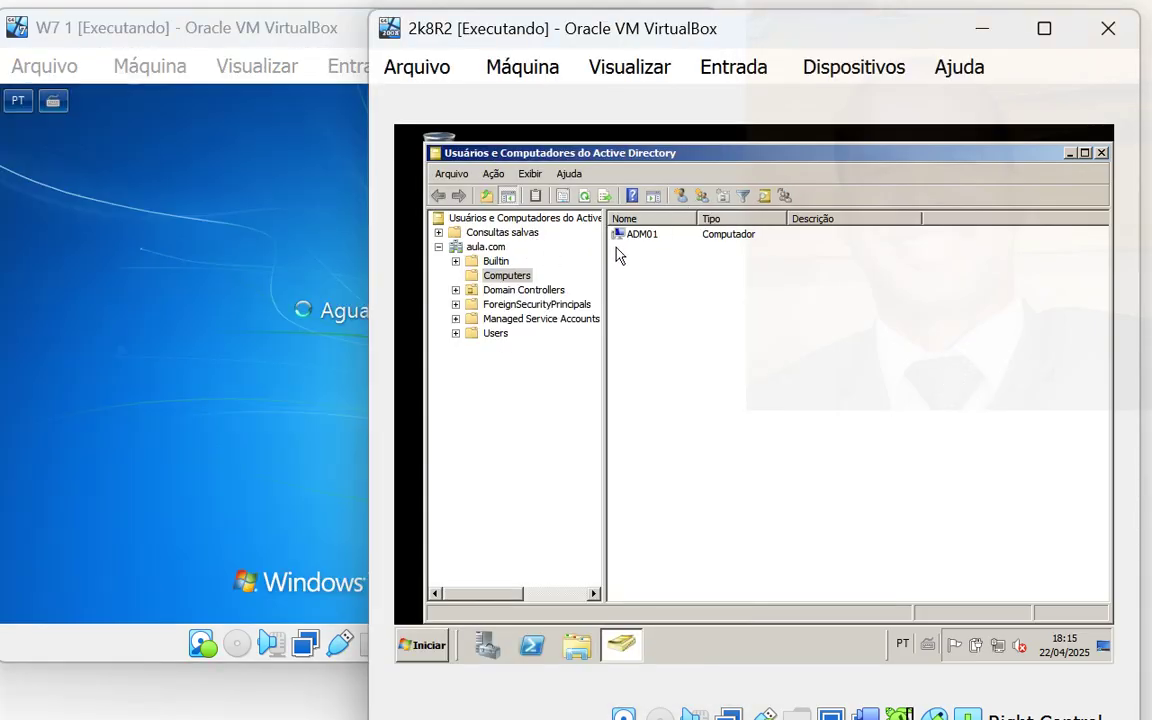
click(1101, 153)
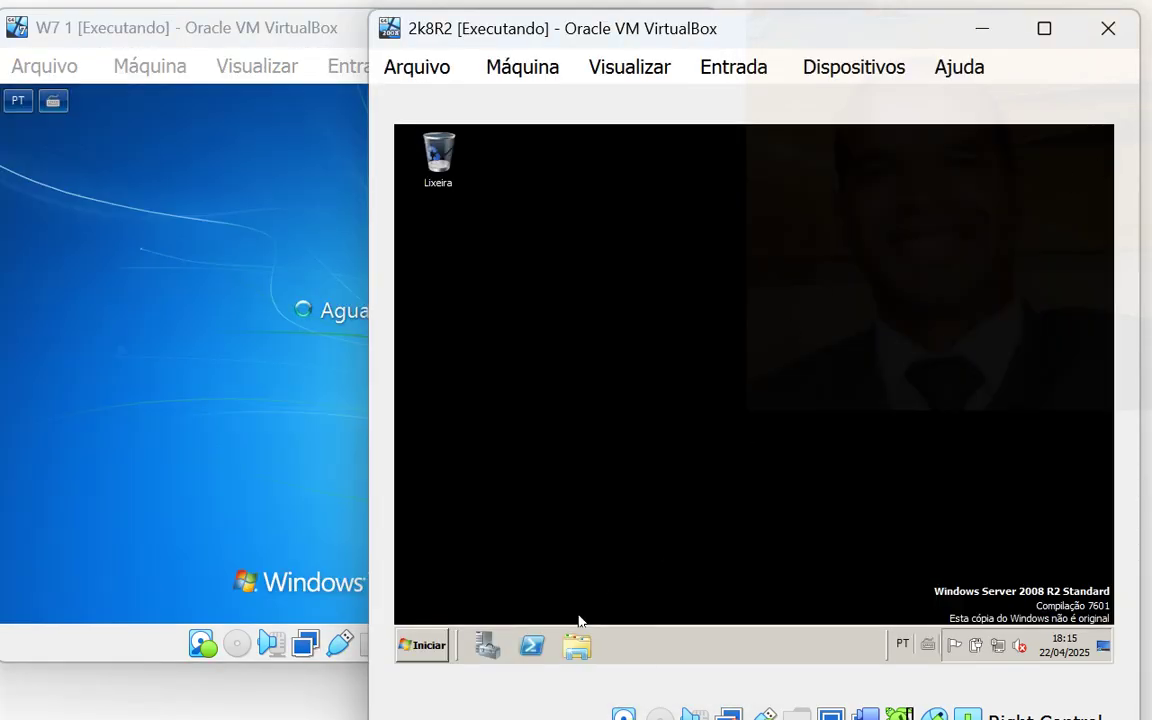
click(487, 648)
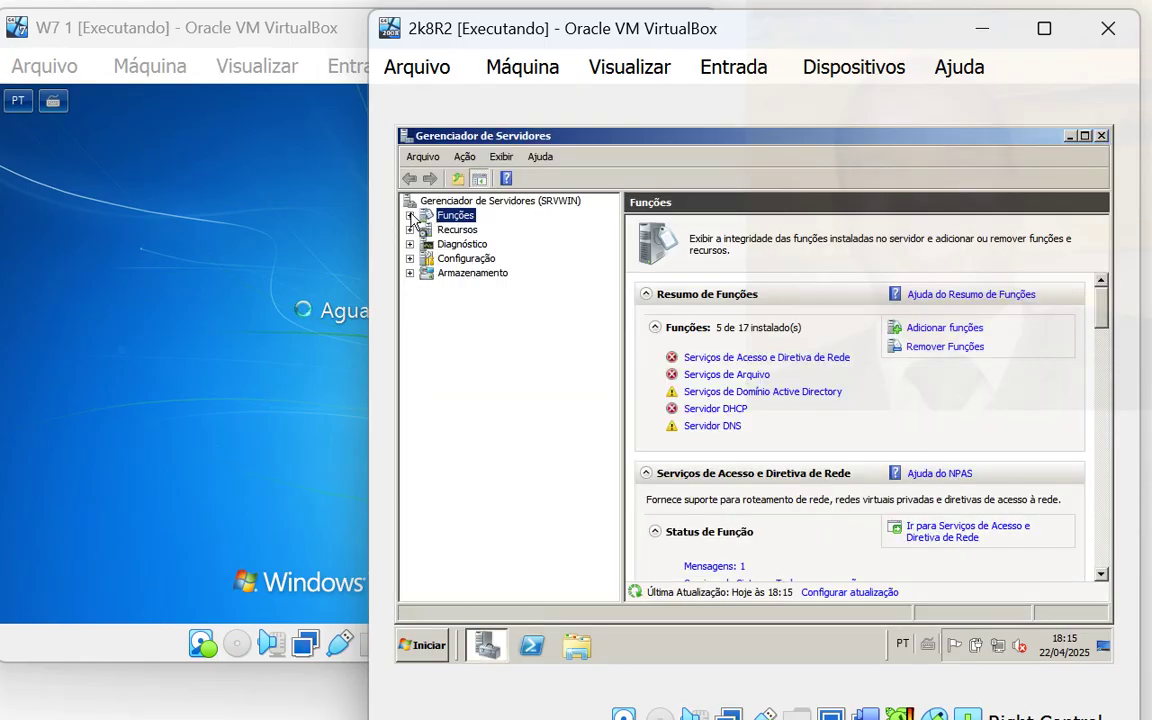
click(410, 216)
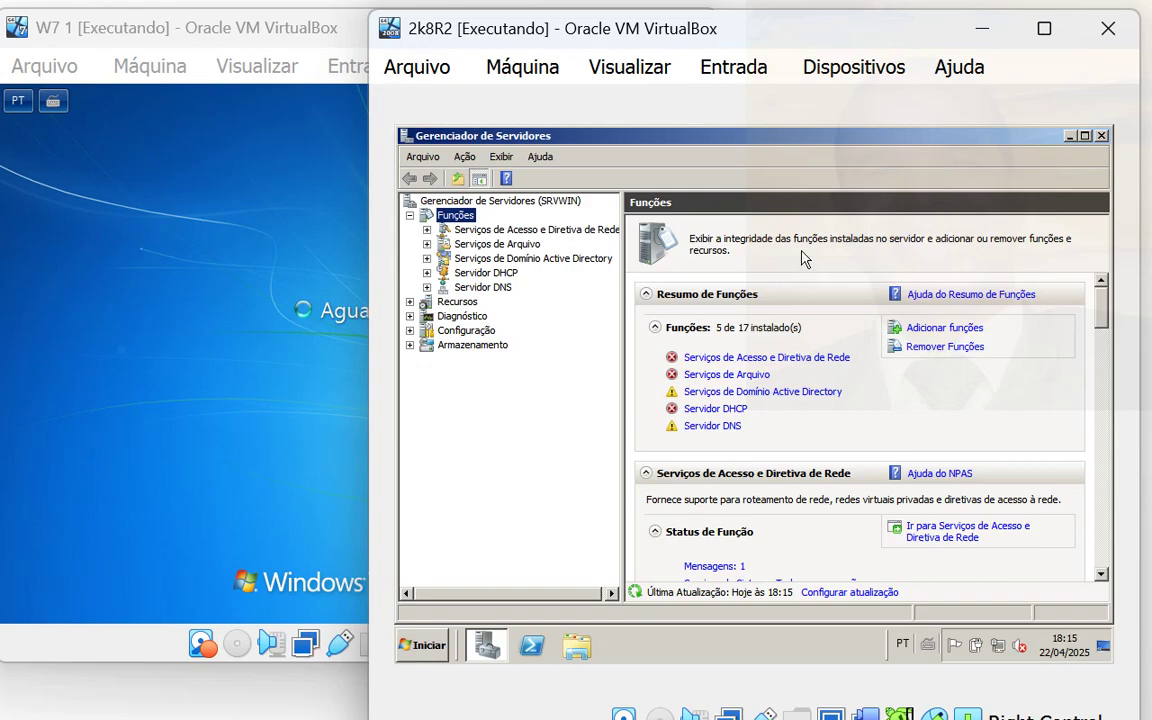
click(462, 274)
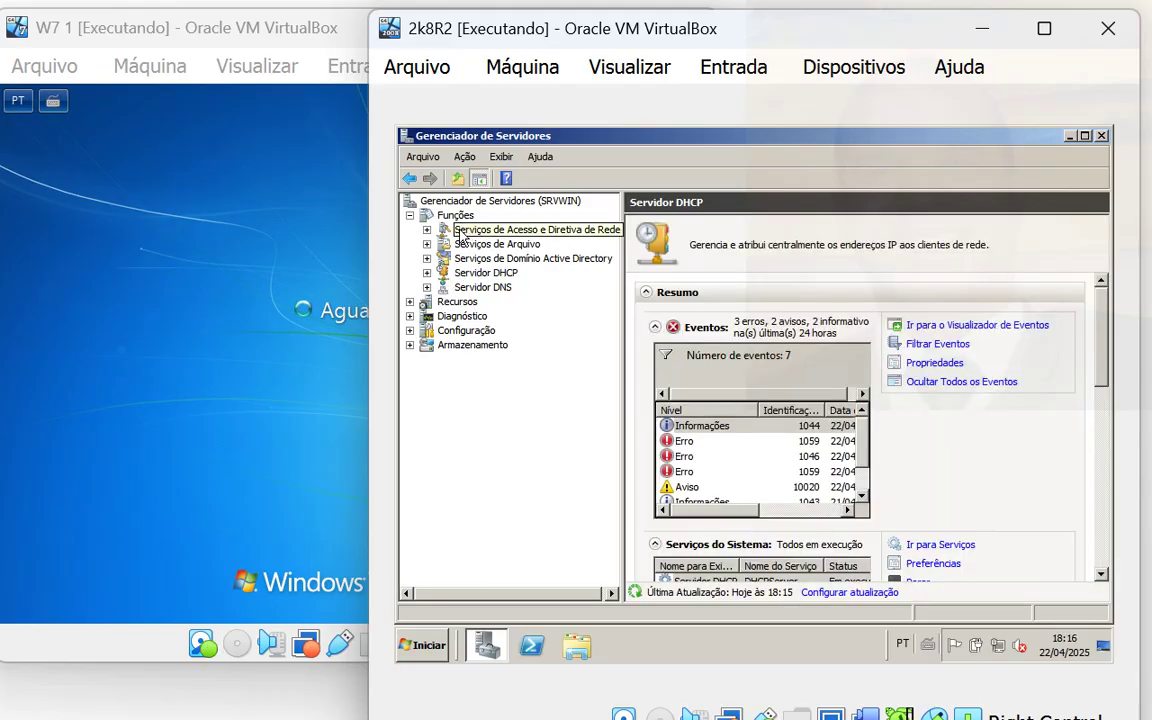
click(467, 231)
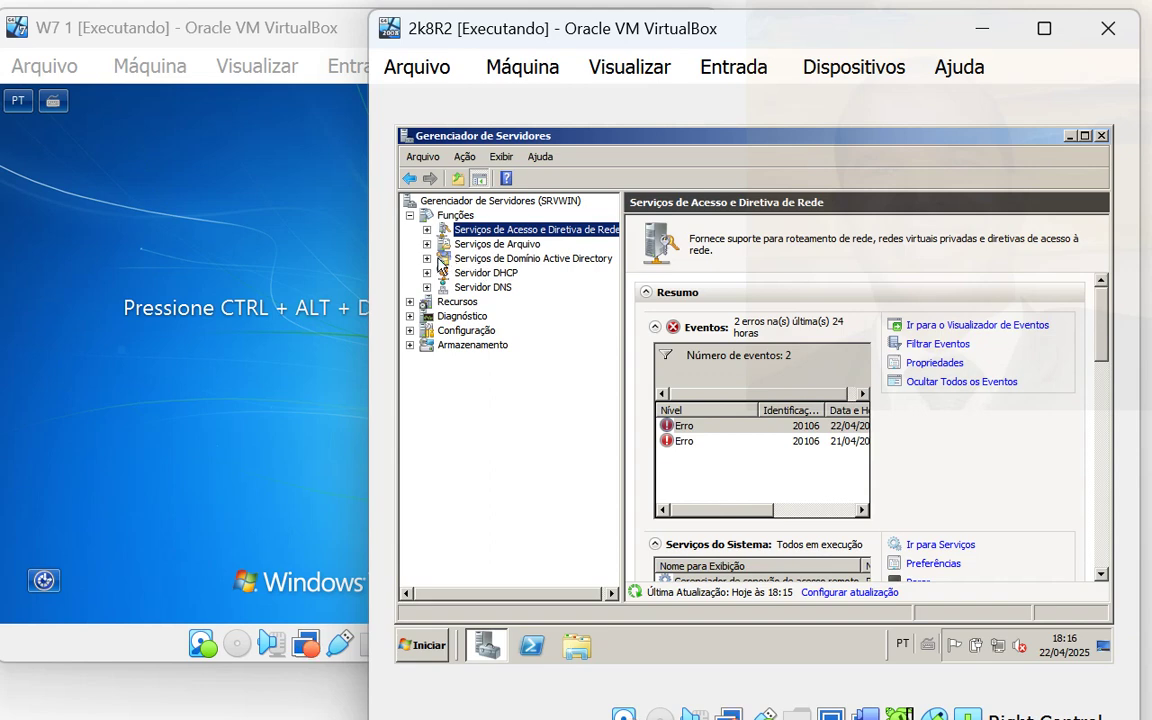
- Expand AD Domain Services and select Users and Computers, then return to the Windows 7 VM
click(428, 259)
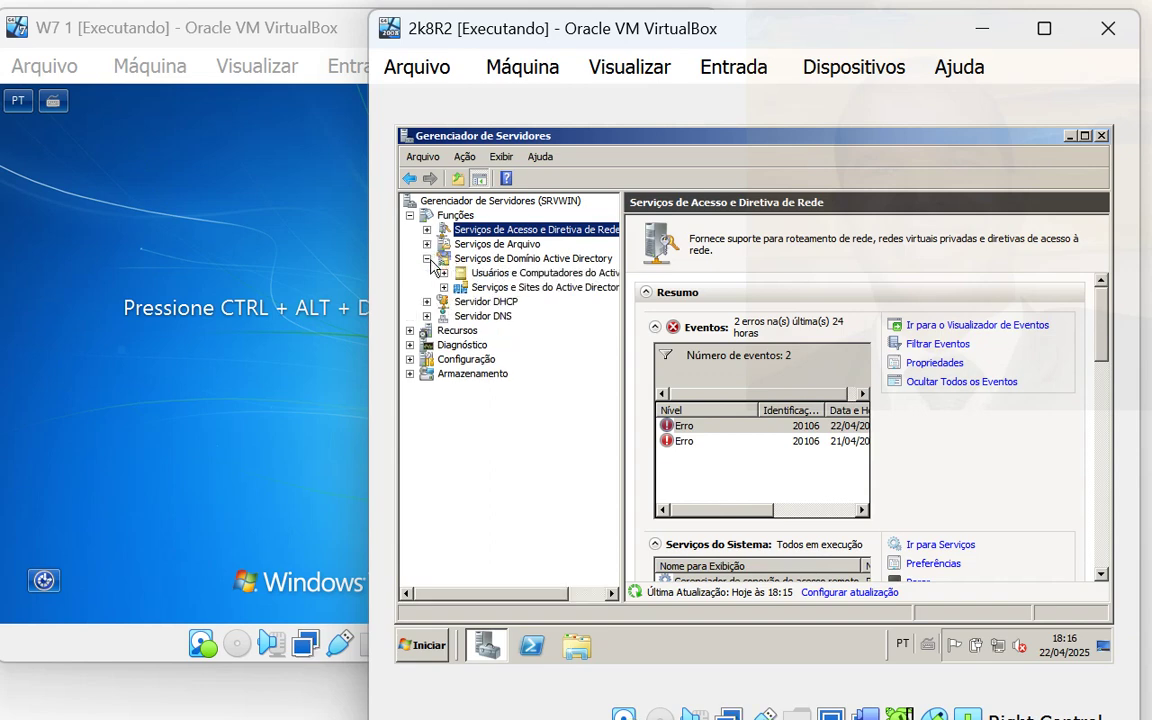
click(500, 285)
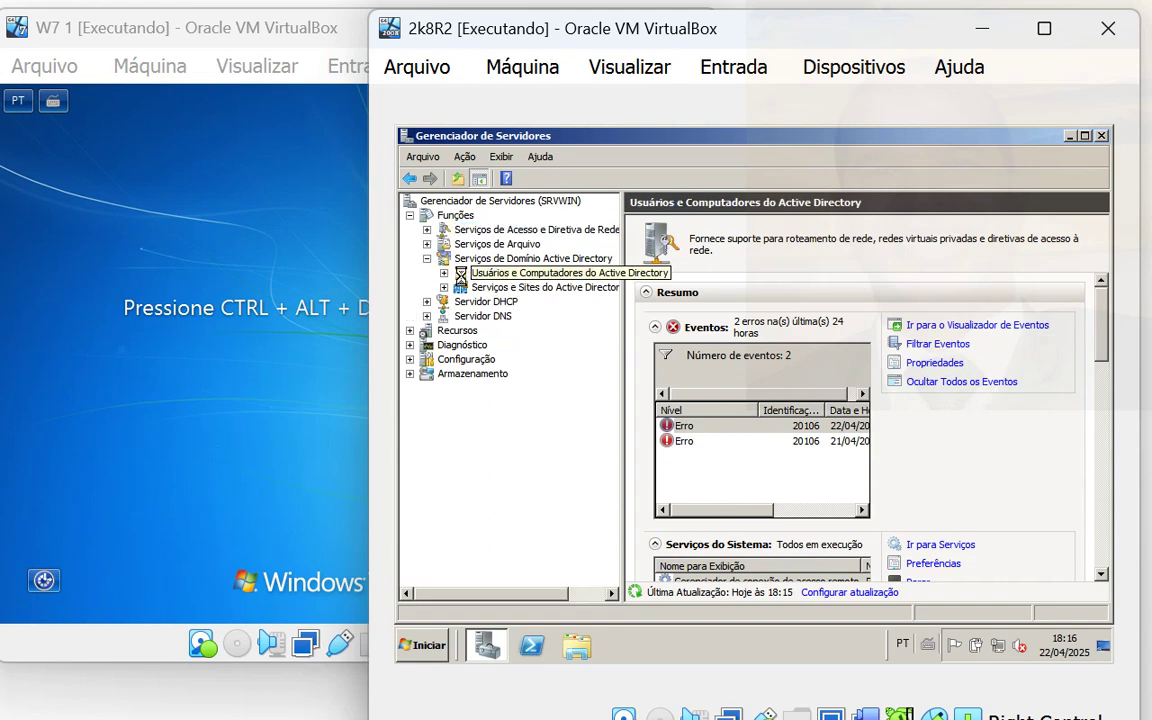
click(350, 237)
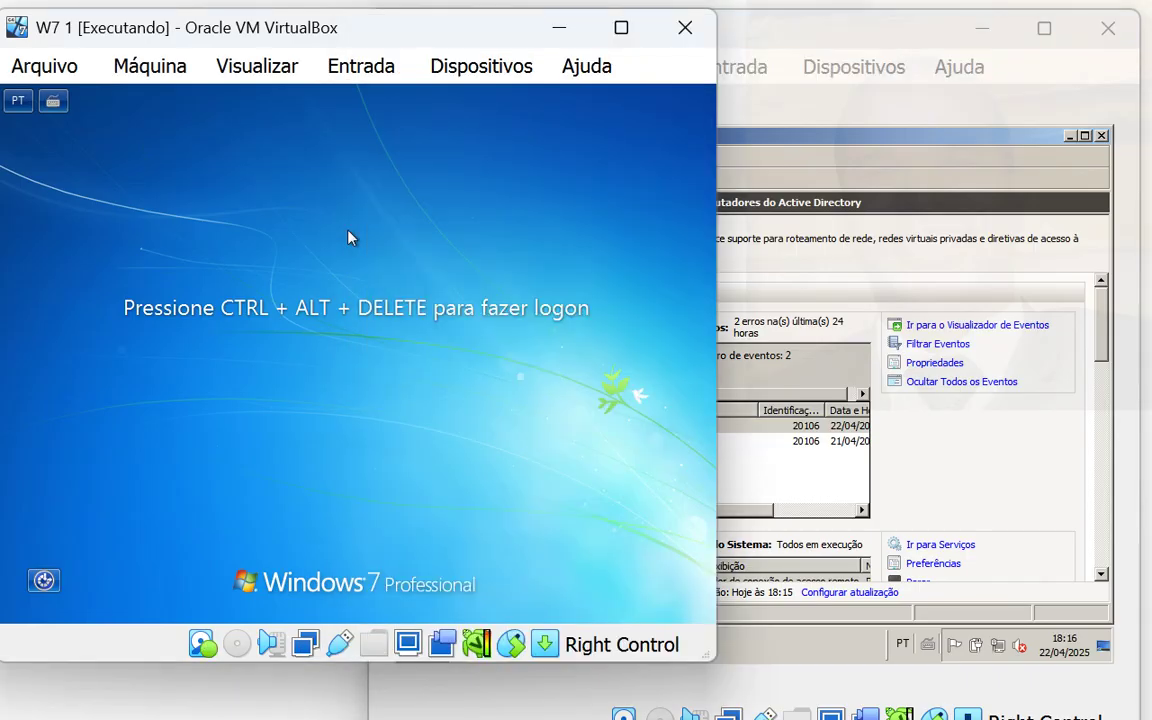
- Bring up the Other User logon for the AULA domain on Windows 7, then open the server's Start menu
key(ctrl+alt+Delete)
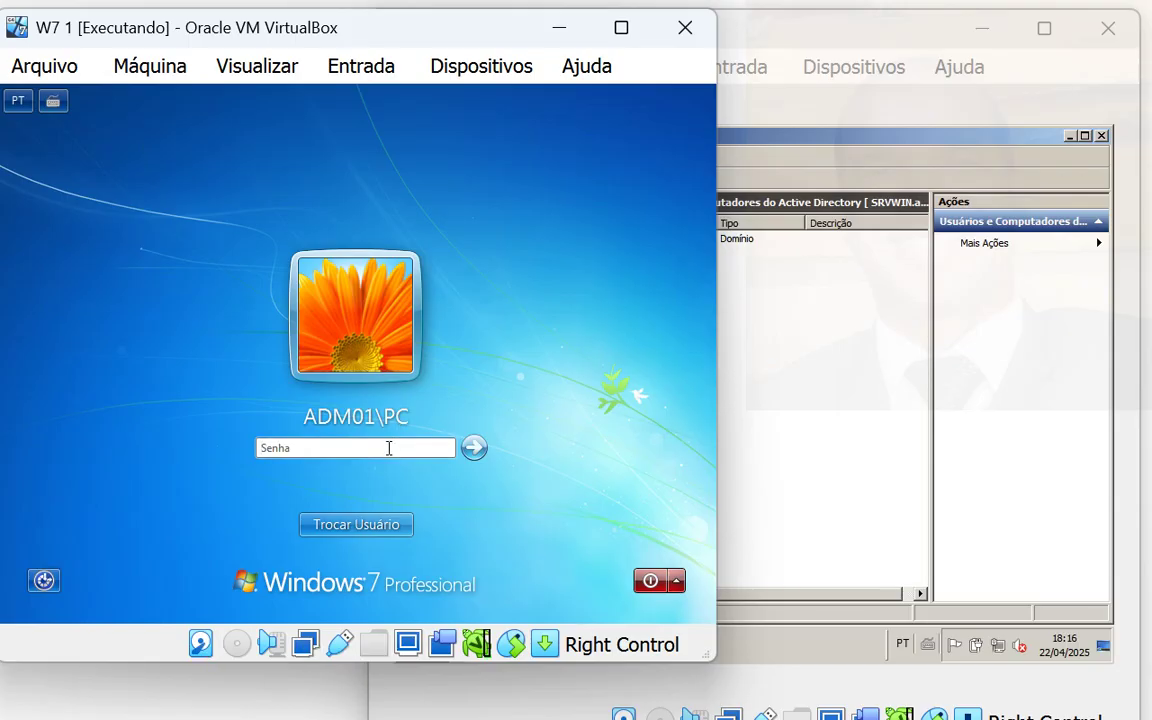
click(371, 534)
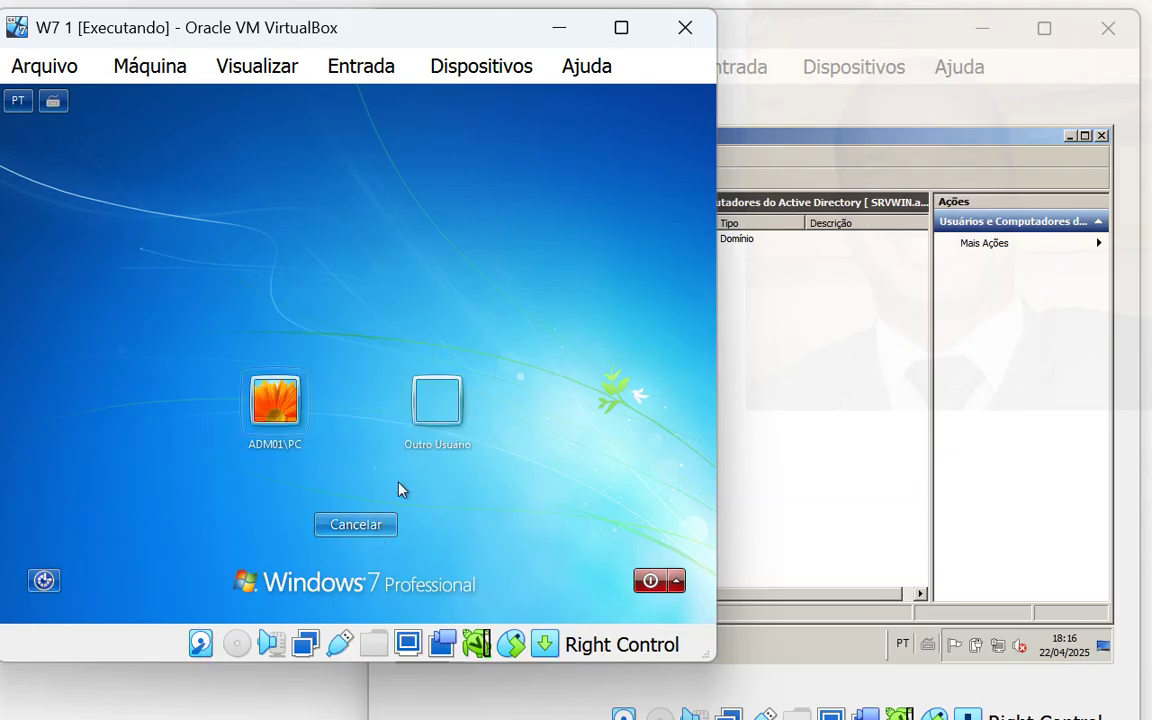
click(450, 405)
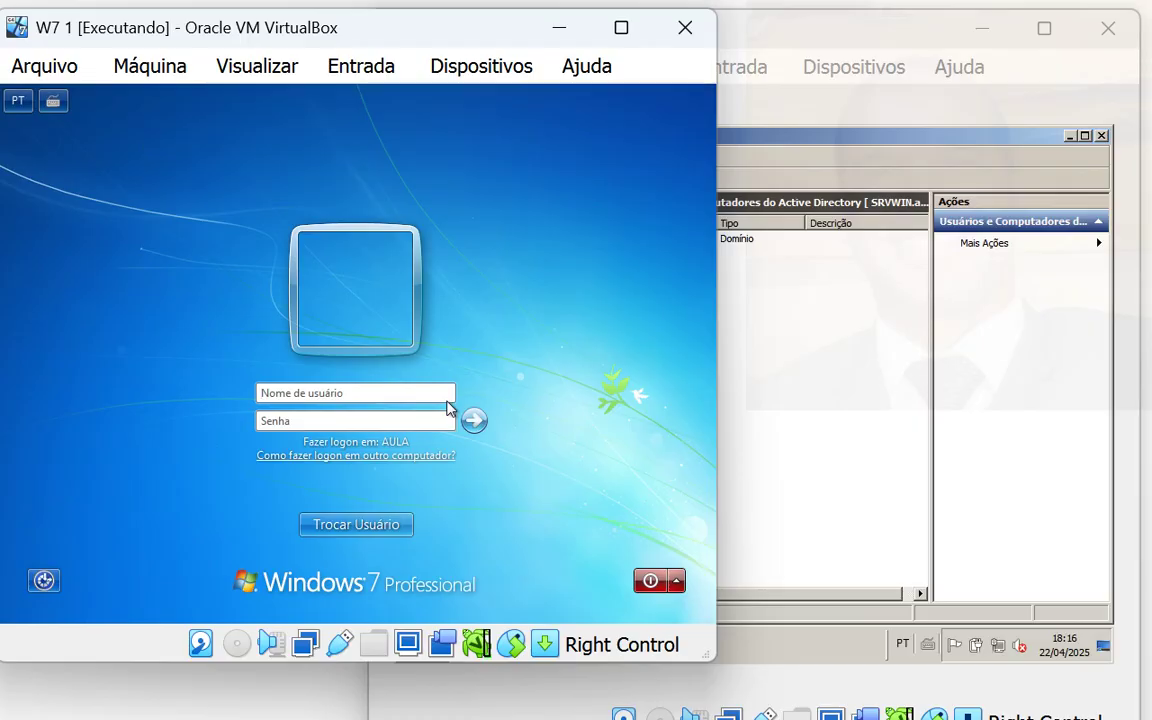
click(885, 357)
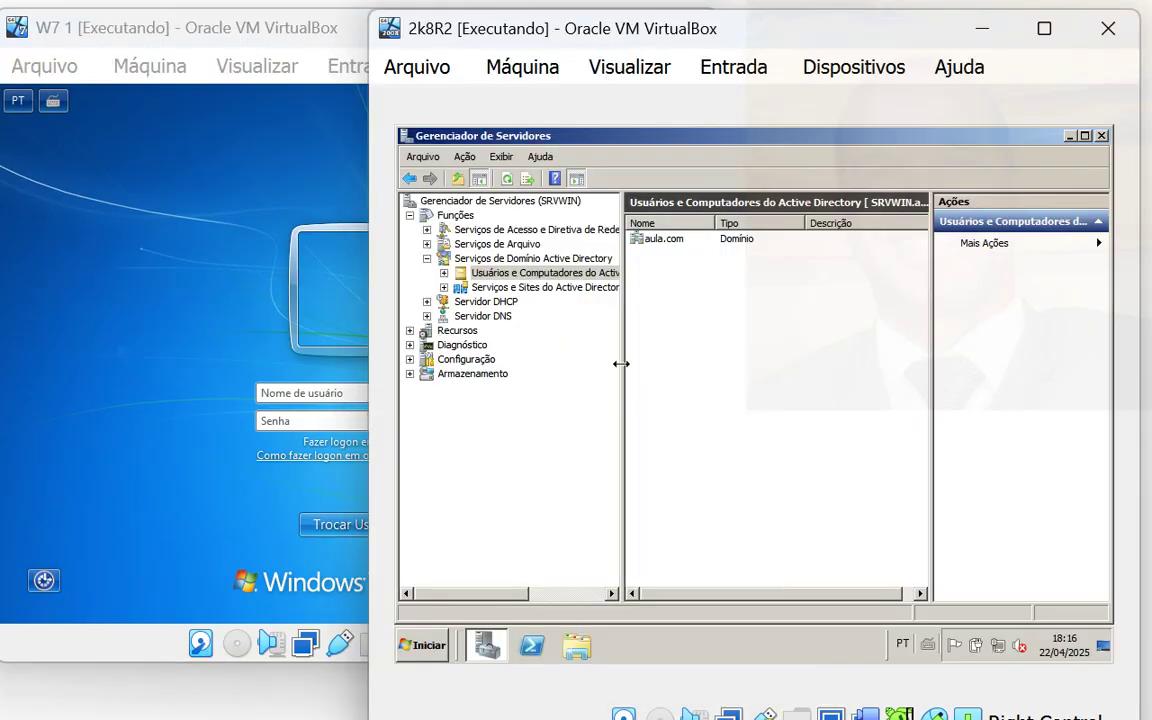
click(418, 645)
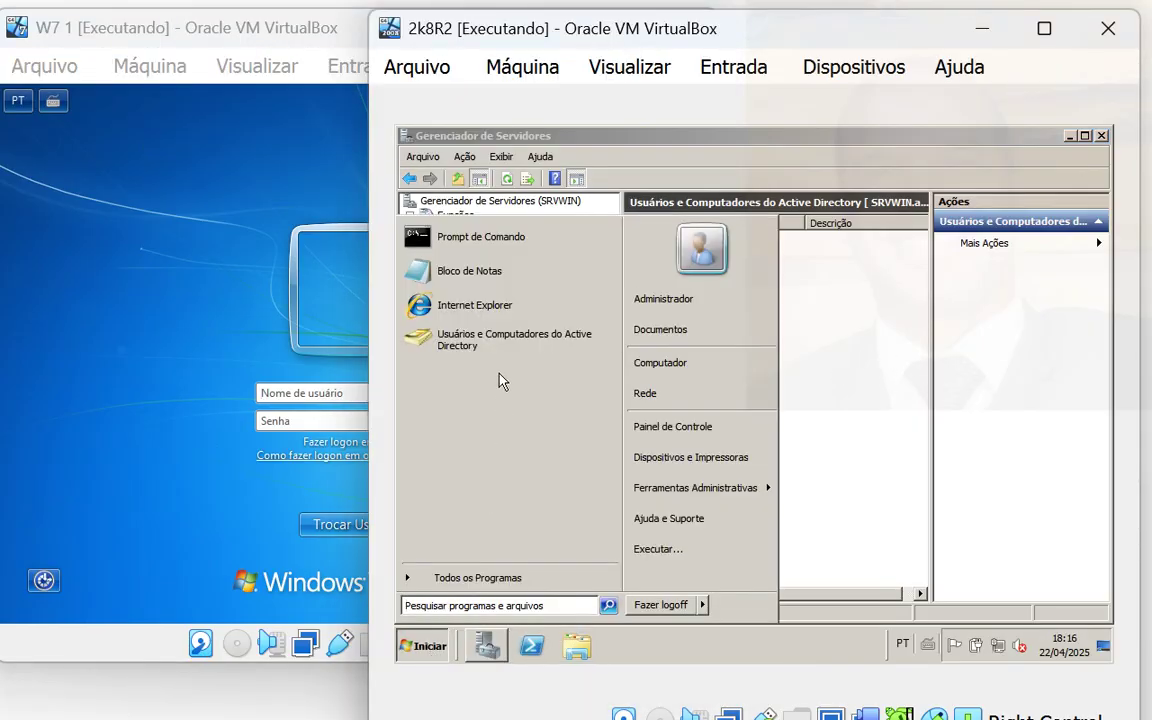
- Launch AD Users and Computers and start a new user in aula.com's Users container
click(488, 337)
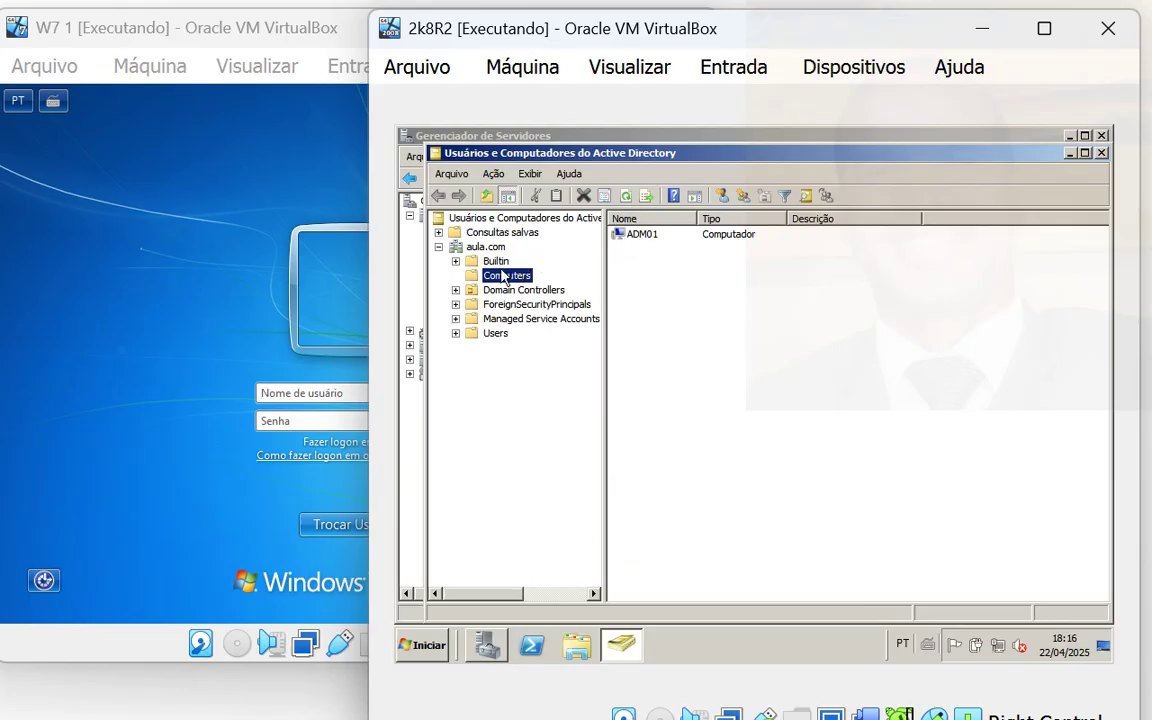
click(483, 333)
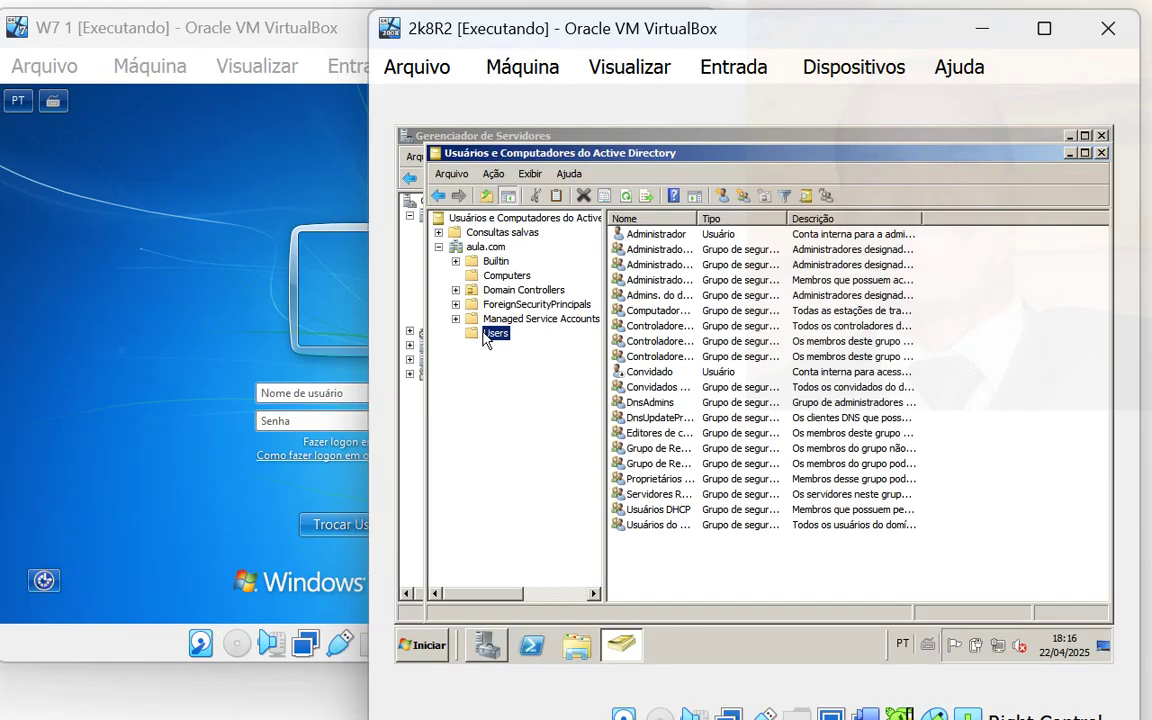
right_click(632, 559)
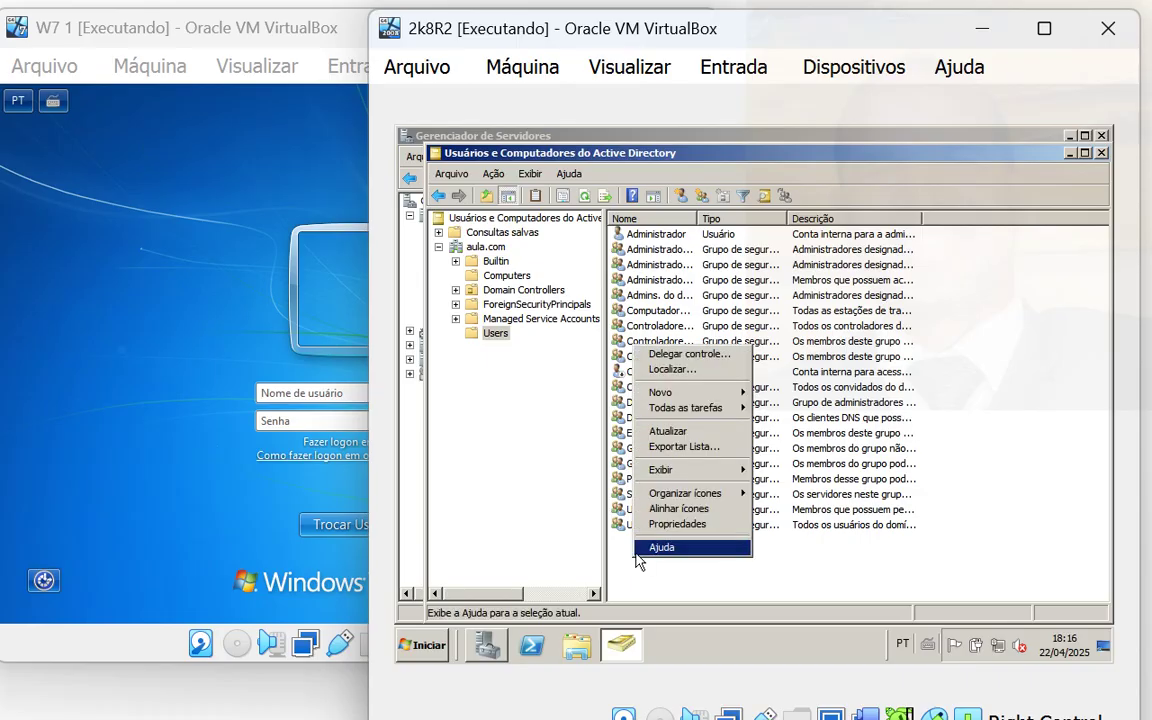
mouse_move(703, 395)
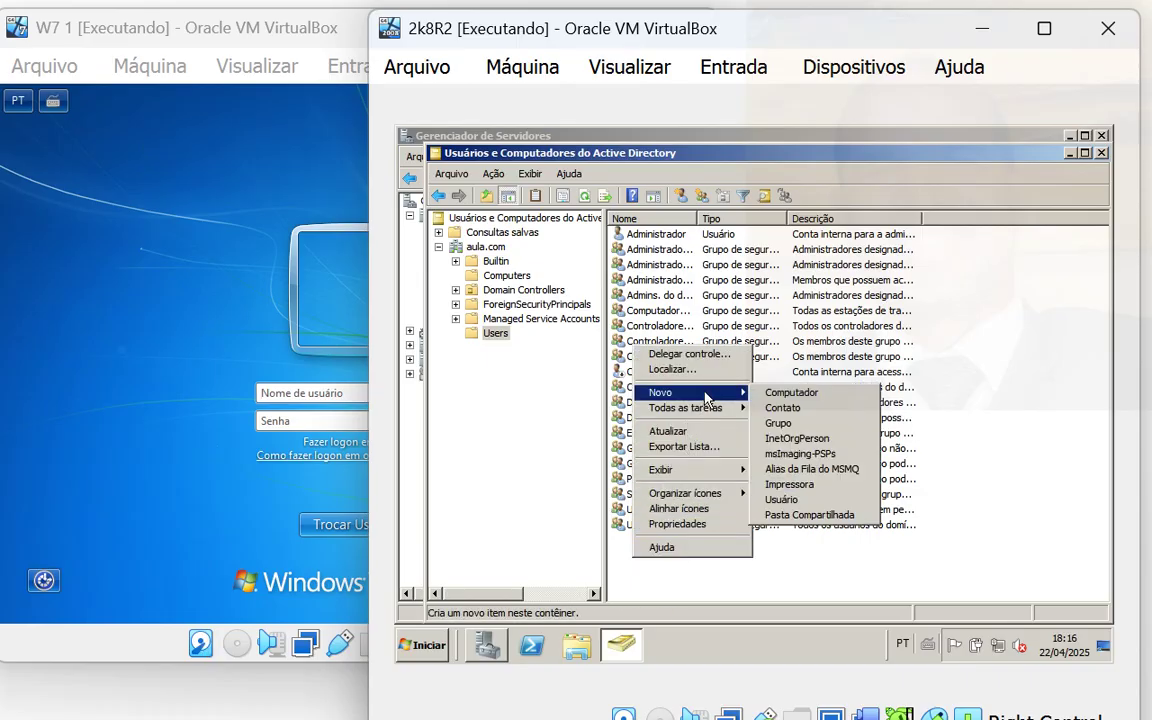
click(783, 500)
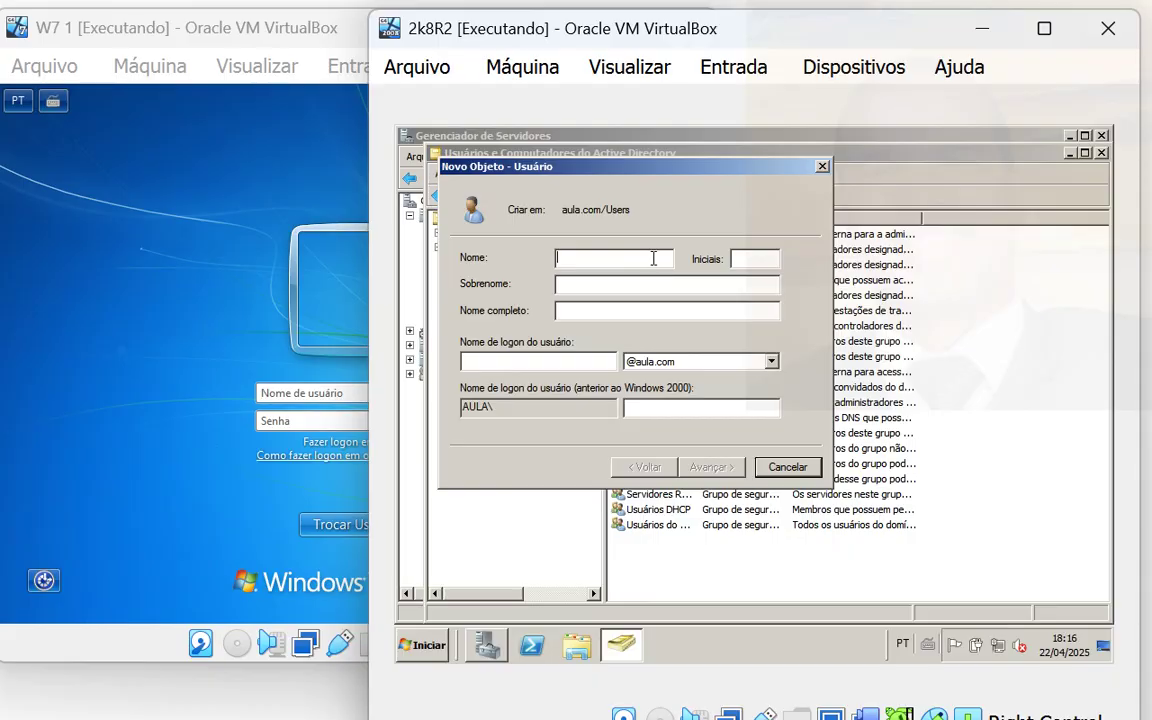
- Enter the user's name and logon name, set a never-expiring password, and finish creating it
text(xuxu)
click(718, 281)
click(604, 364)
text(010)
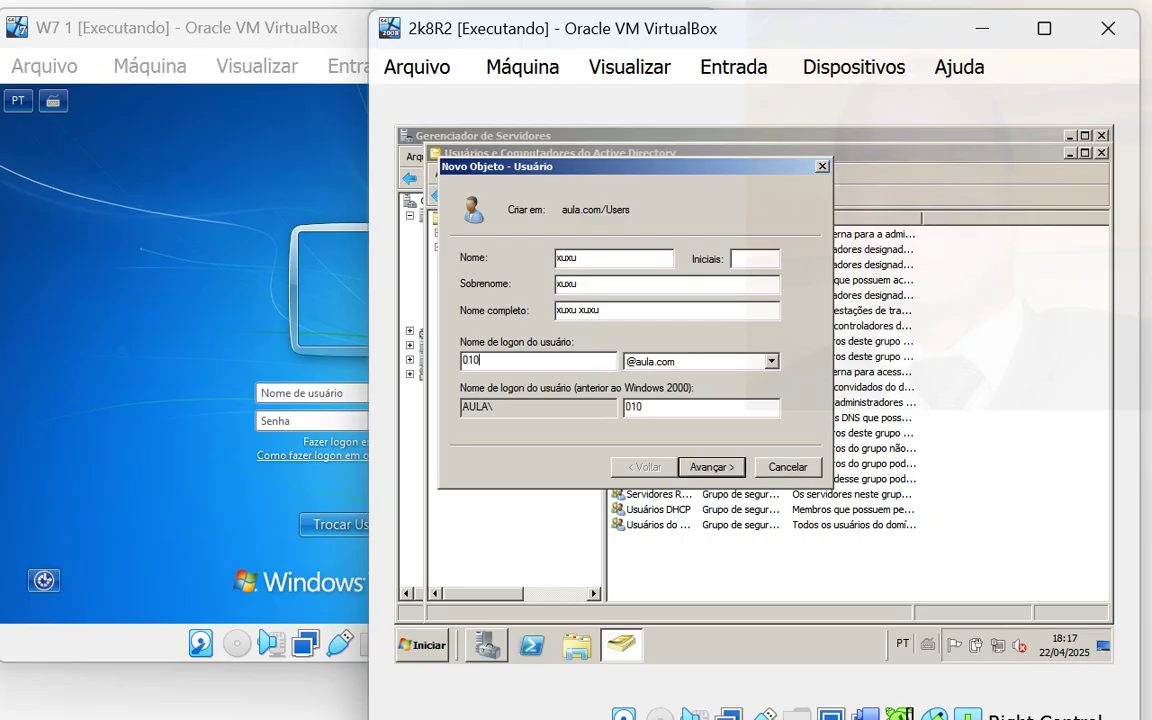
text(203)
click(711, 467)
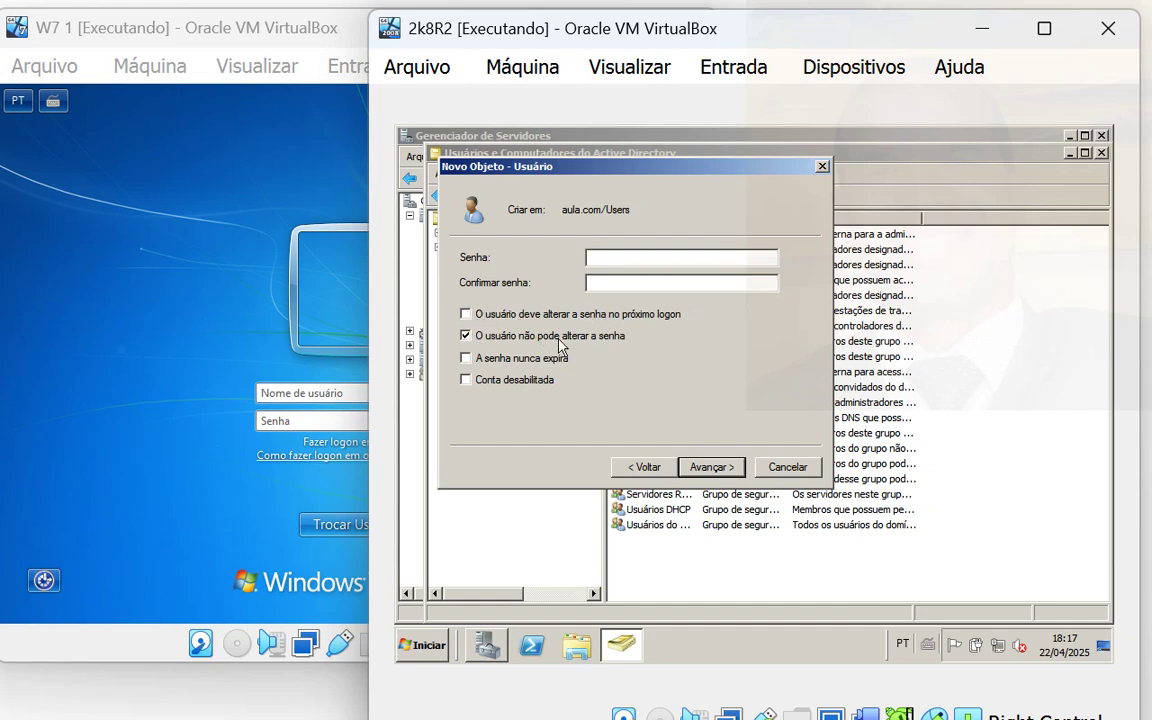
click(466, 358)
text(•••)
click(706, 467)
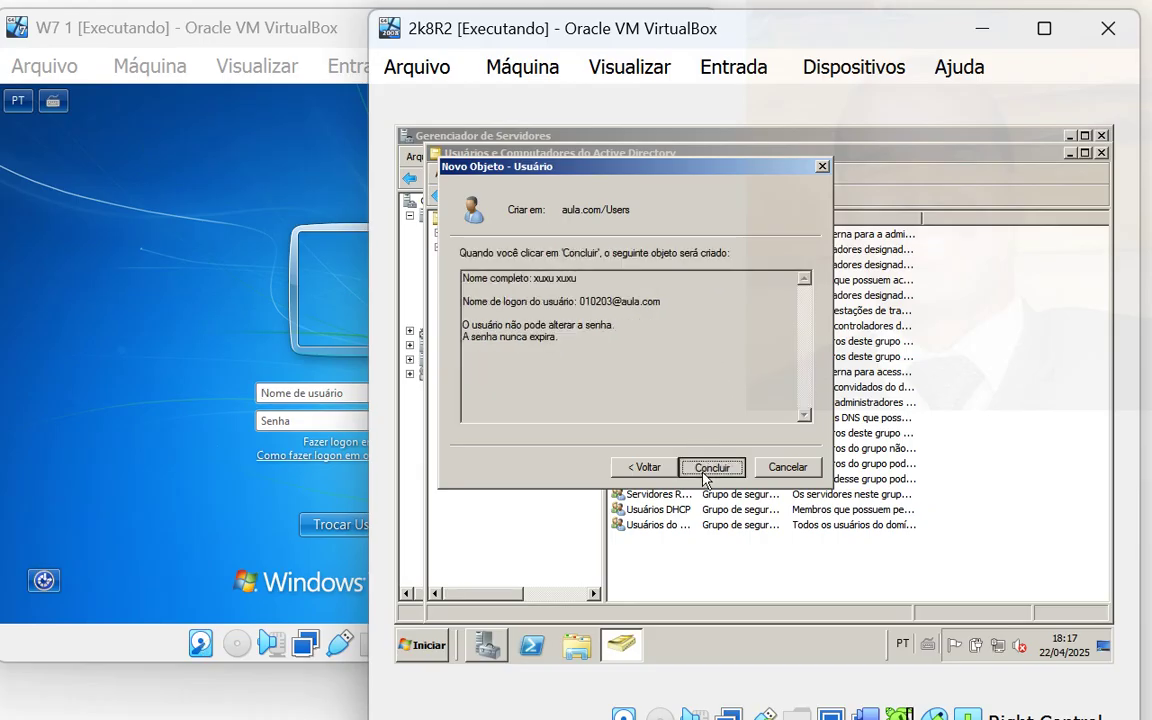
click(706, 469)
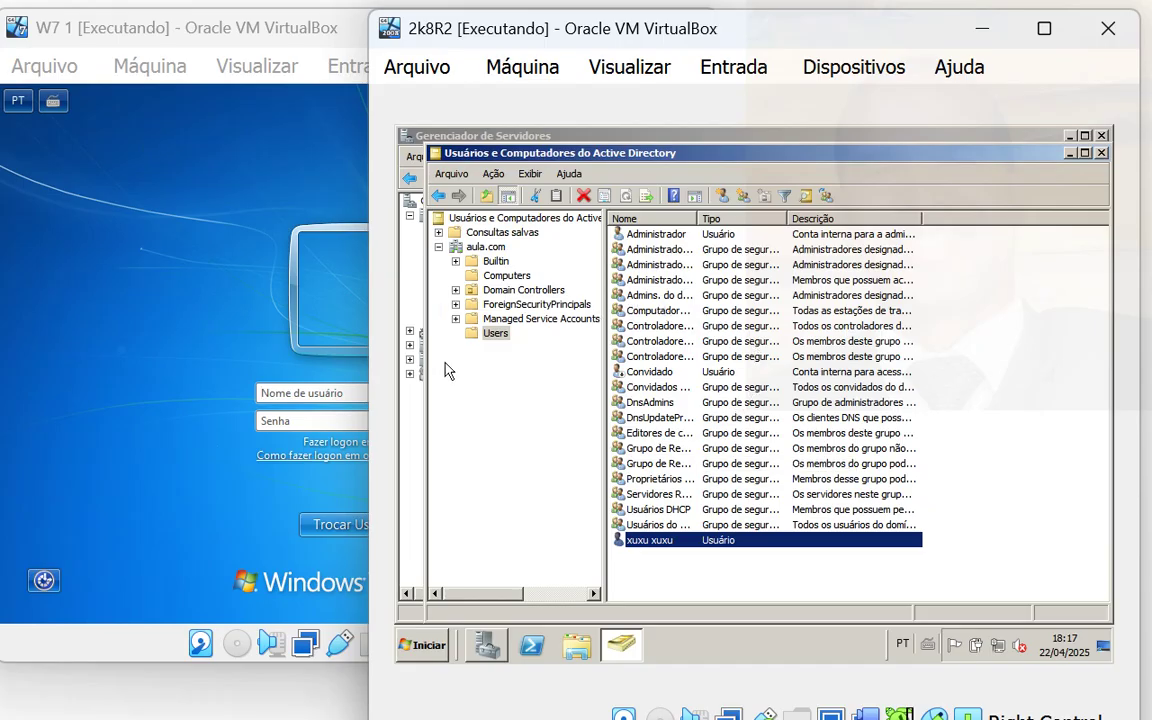
- Sign in to Windows 7 on the AULA domain with the new user's logon name and password
click(336, 392)
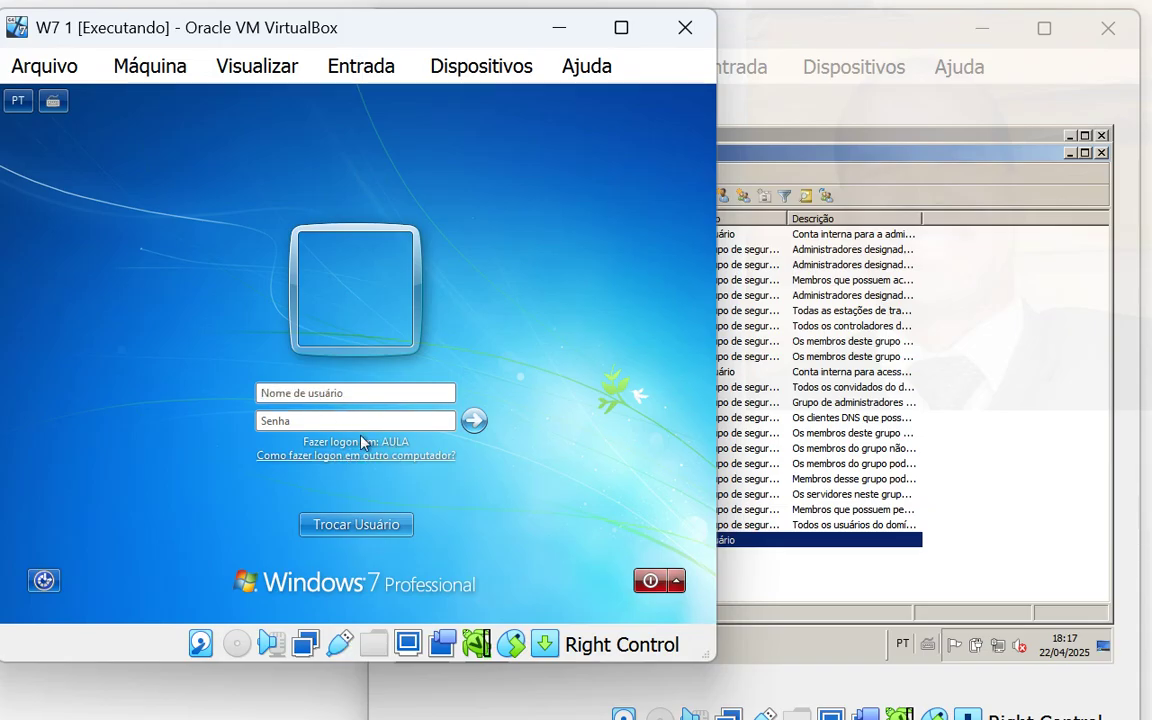
click(329, 393)
key(Tab)
text(1)
click(360, 391)
text(0203)
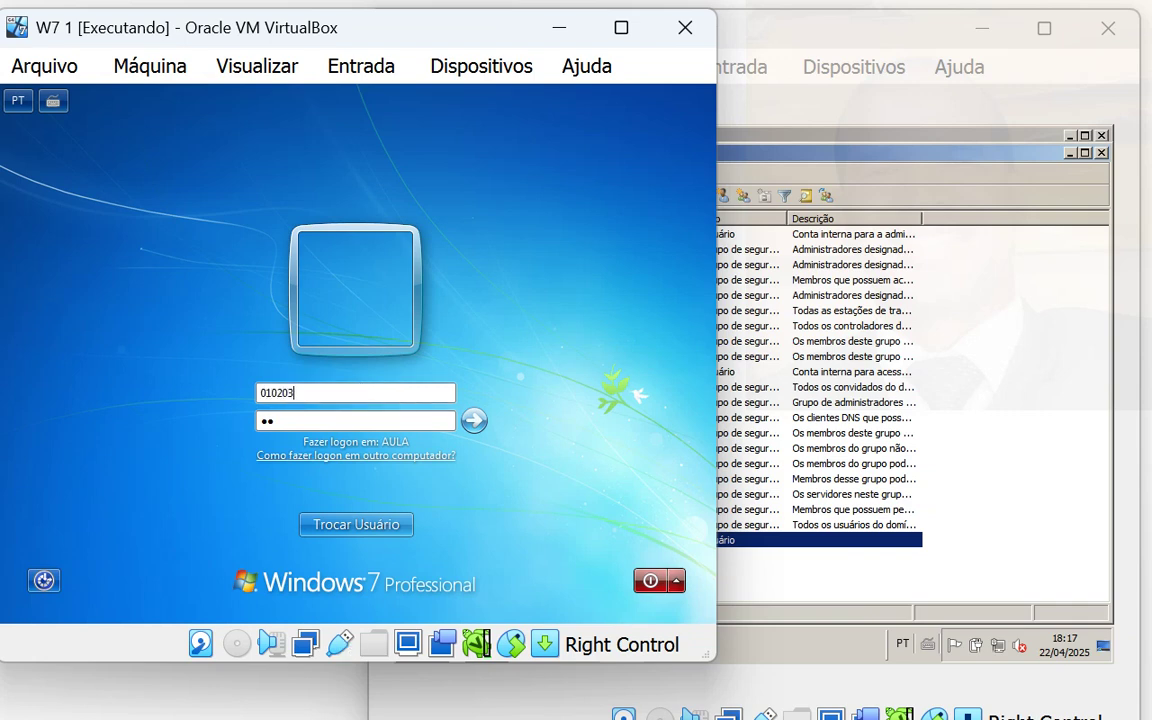
click(365, 421)
key(BackSpace)
text(••••••••)
key(Return)
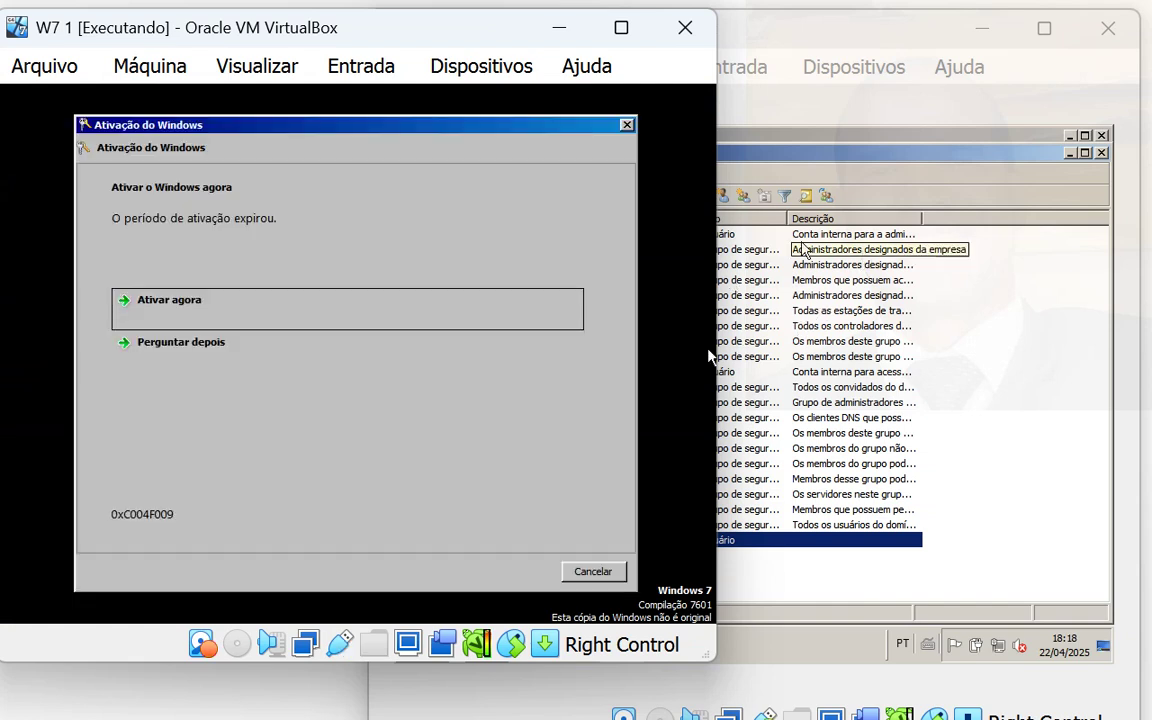
- Close the Windows Activation prompt and bring the Windows 7 VM back in front
click(627, 125)
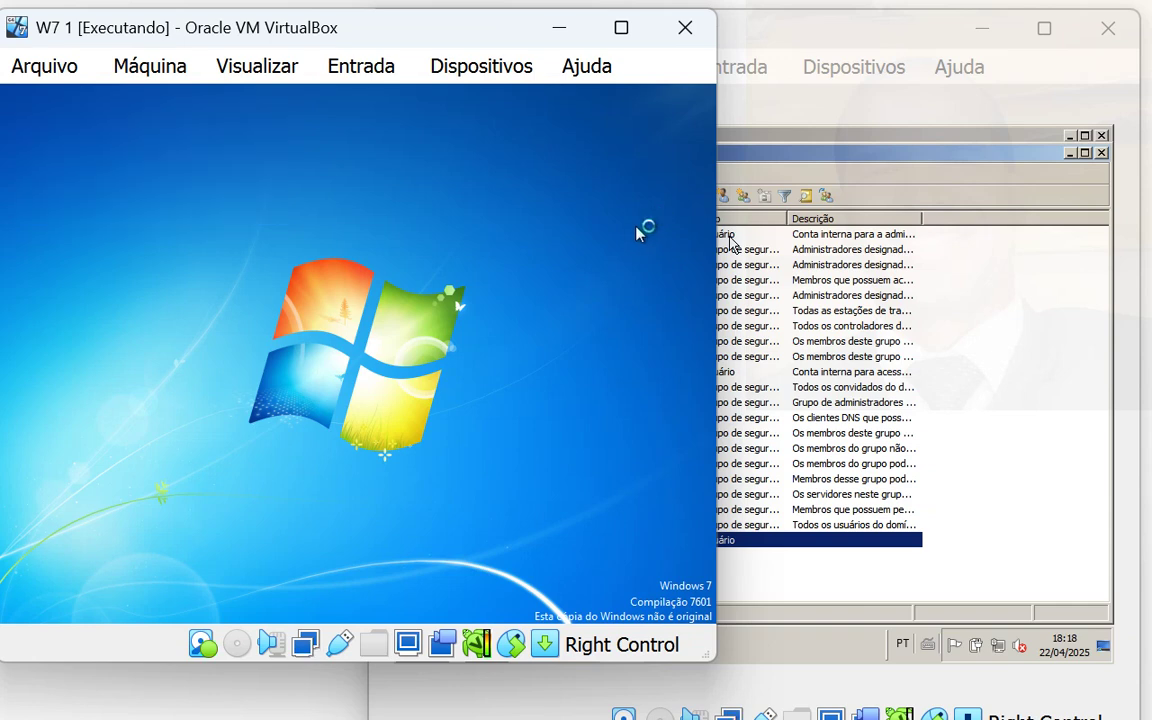
click(818, 175)
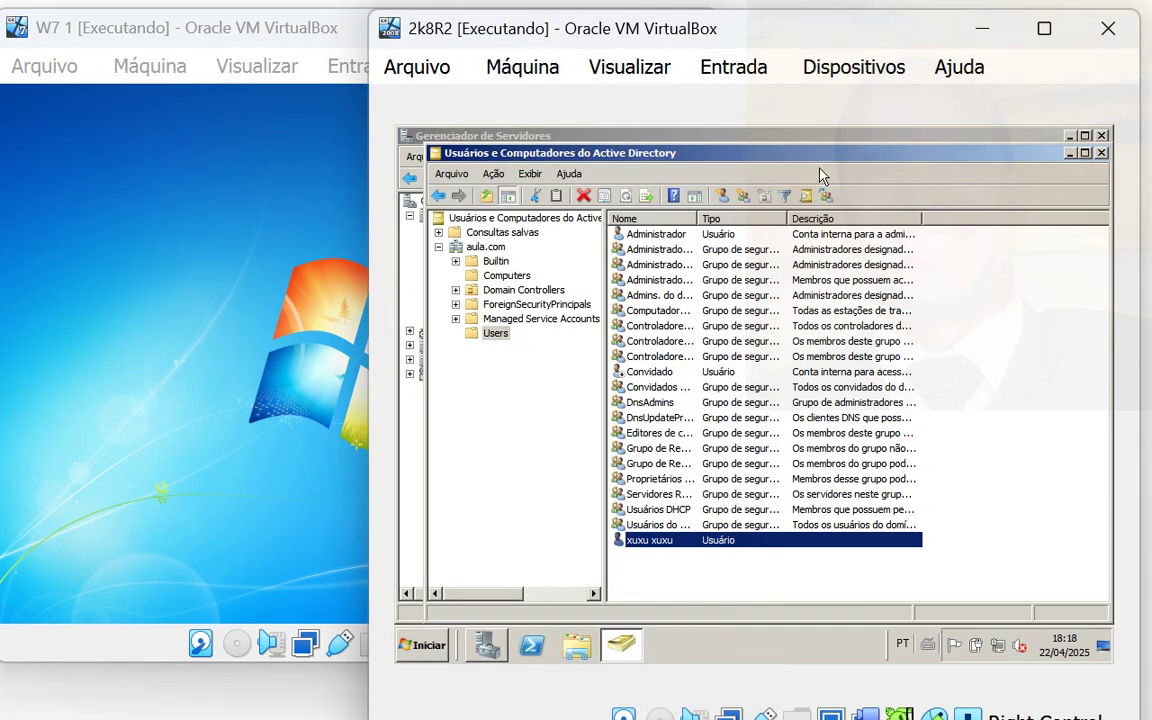
click(240, 302)
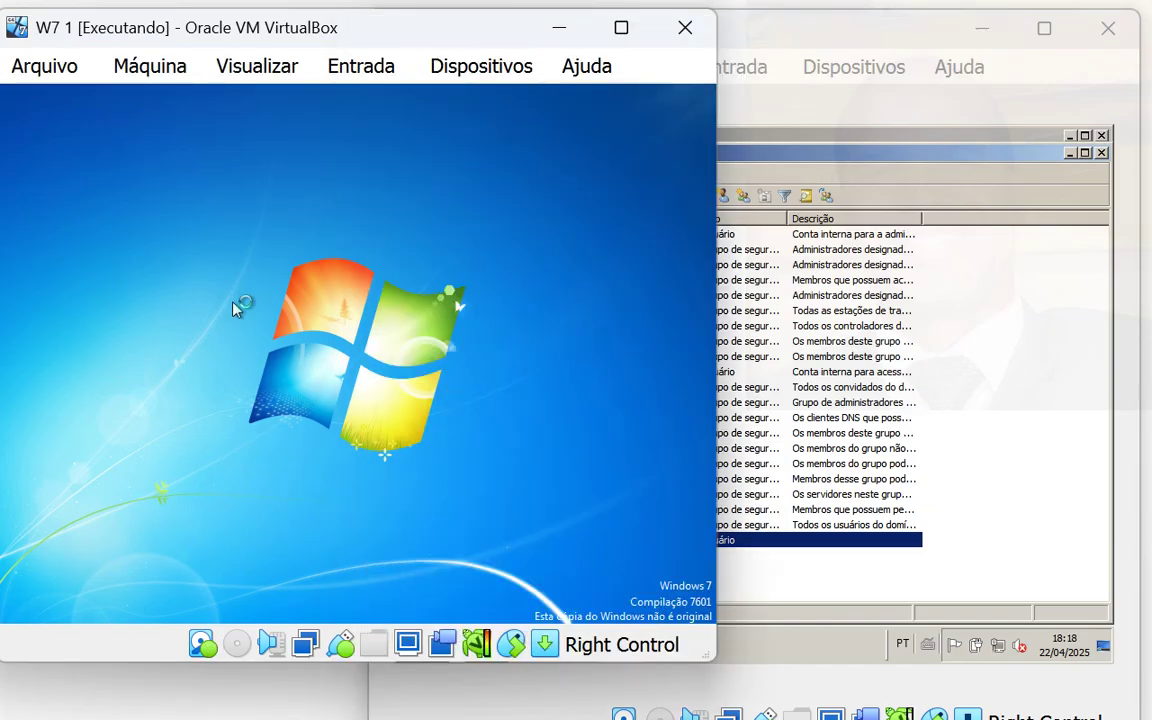